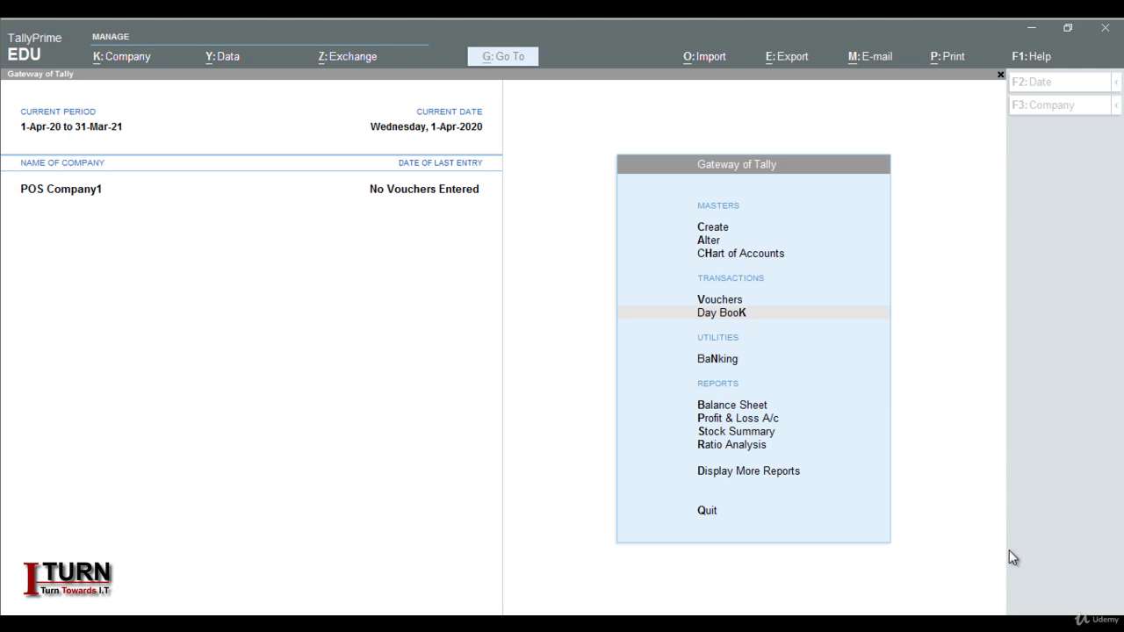
Start creating a new voucher type among the accounting masters
click(713, 229)
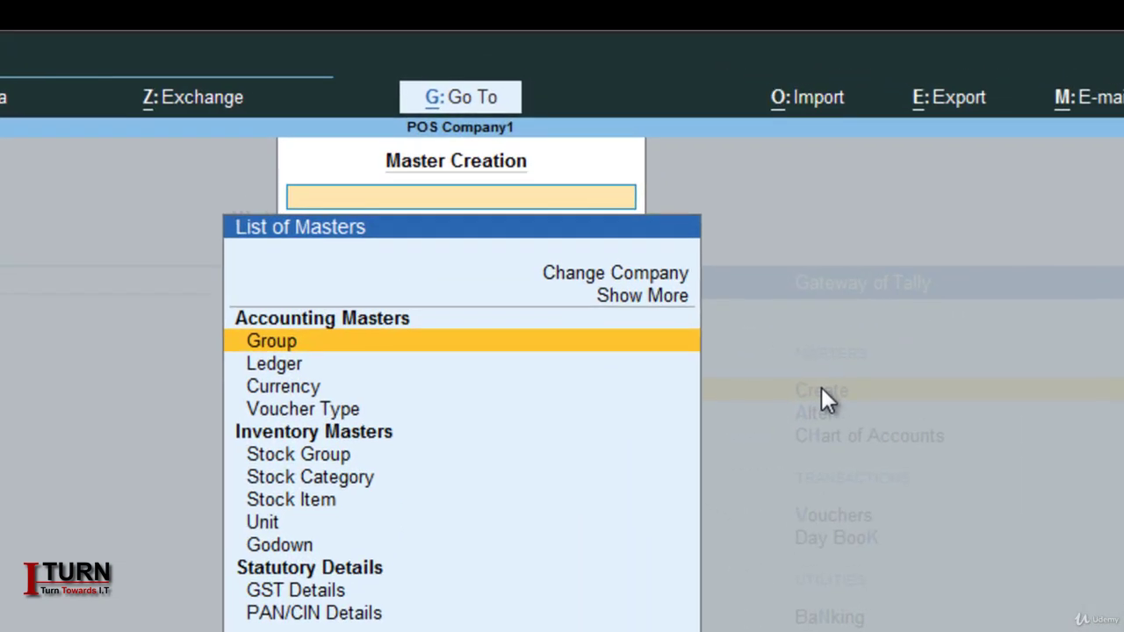
key(Down)
key(Down)
key(Down)
key(Down)
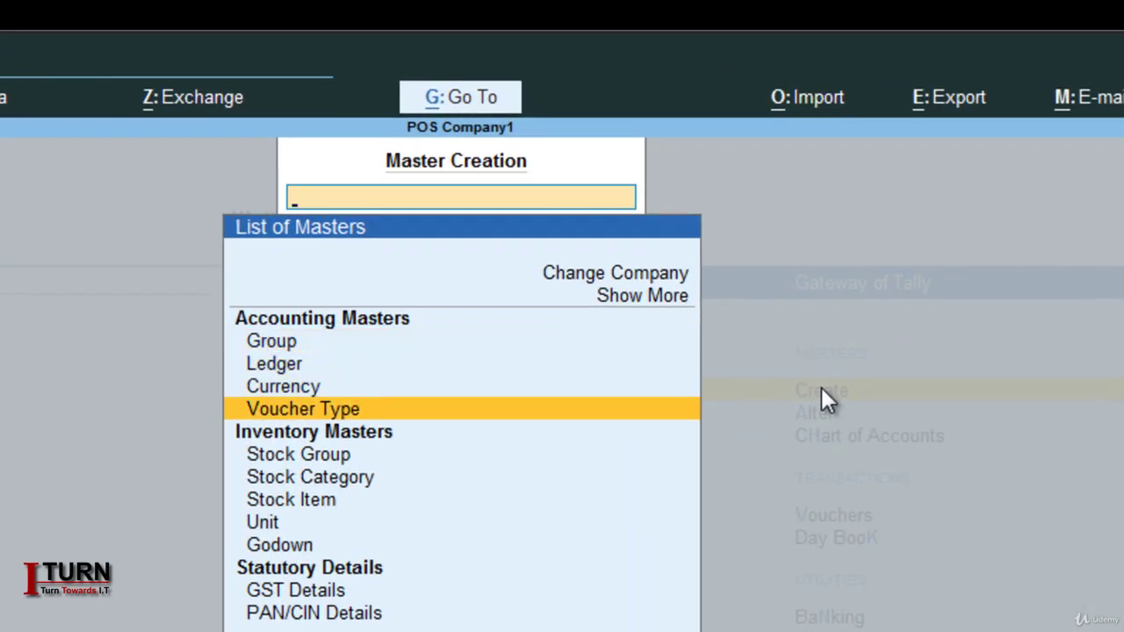
key(Up)
key(Return)
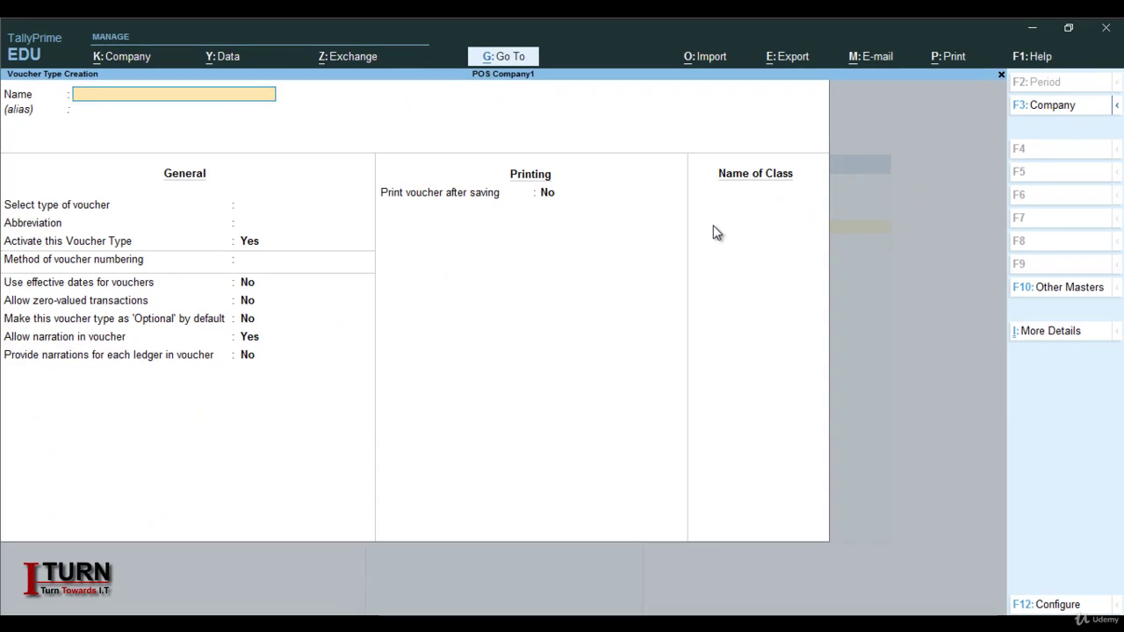
Name the new voucher type Point of Sale and leave its alias blank
text(Point)
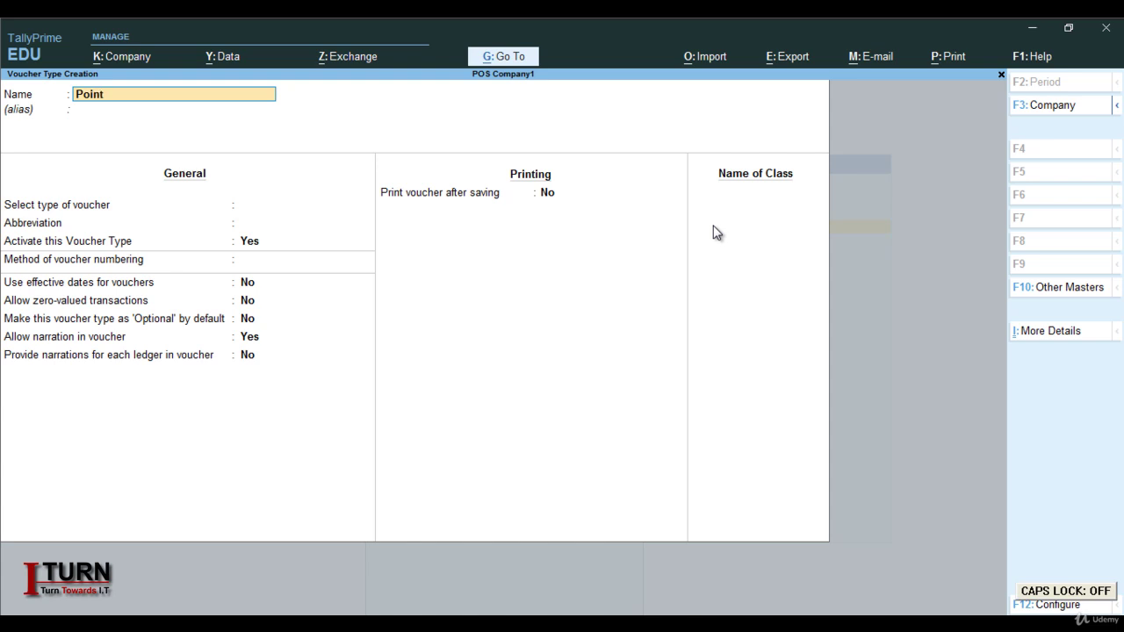
text( of Sa)
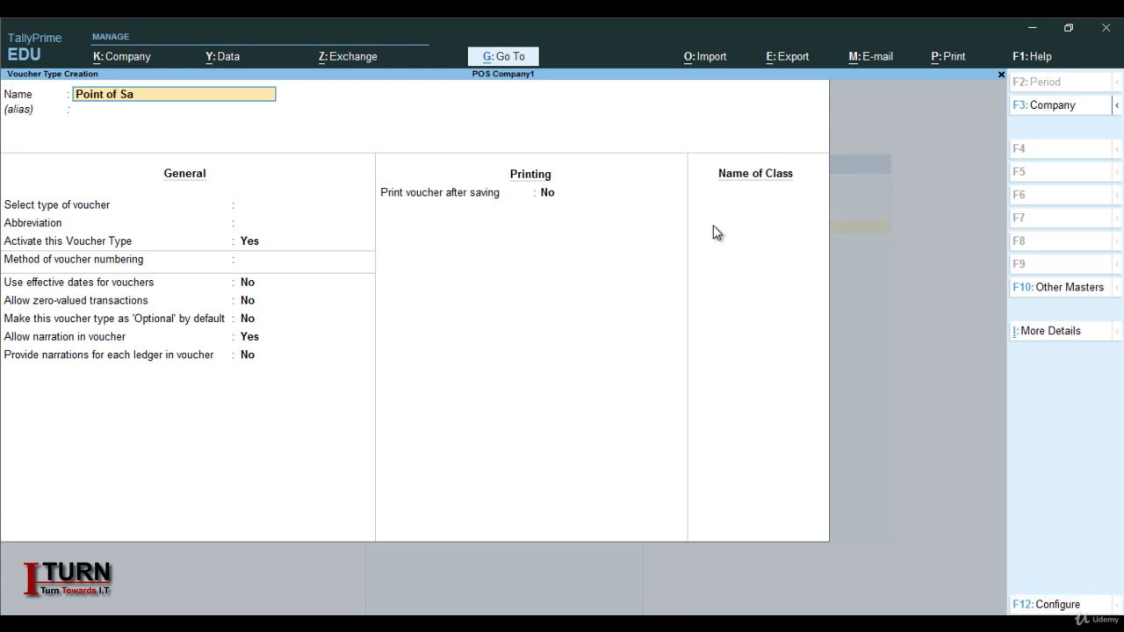
text(le)
key(Return)
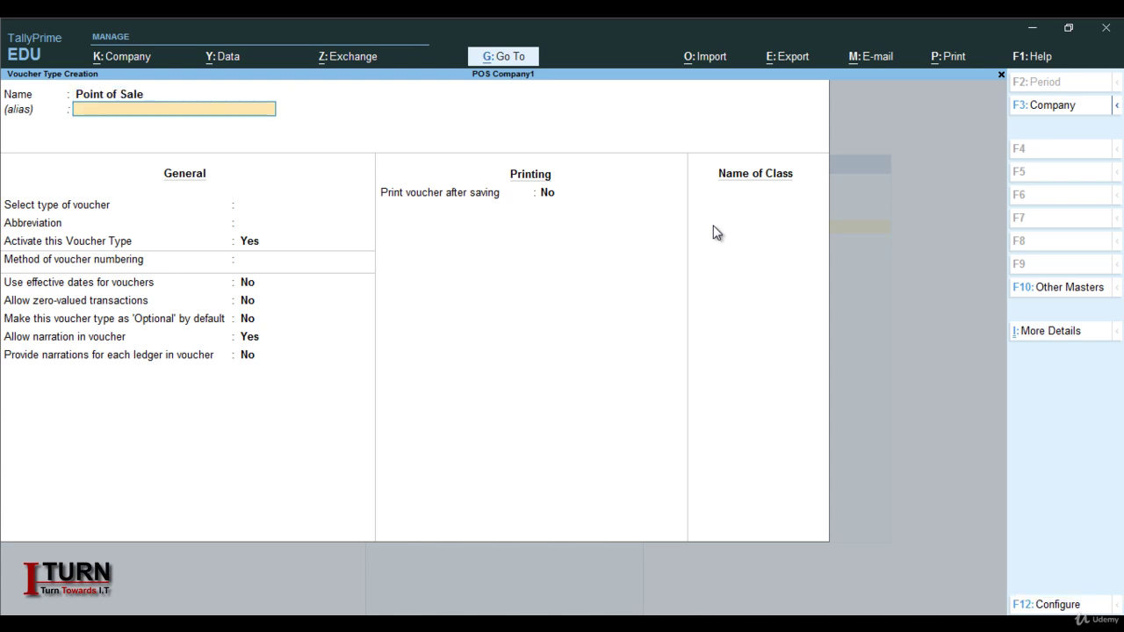
key(Return)
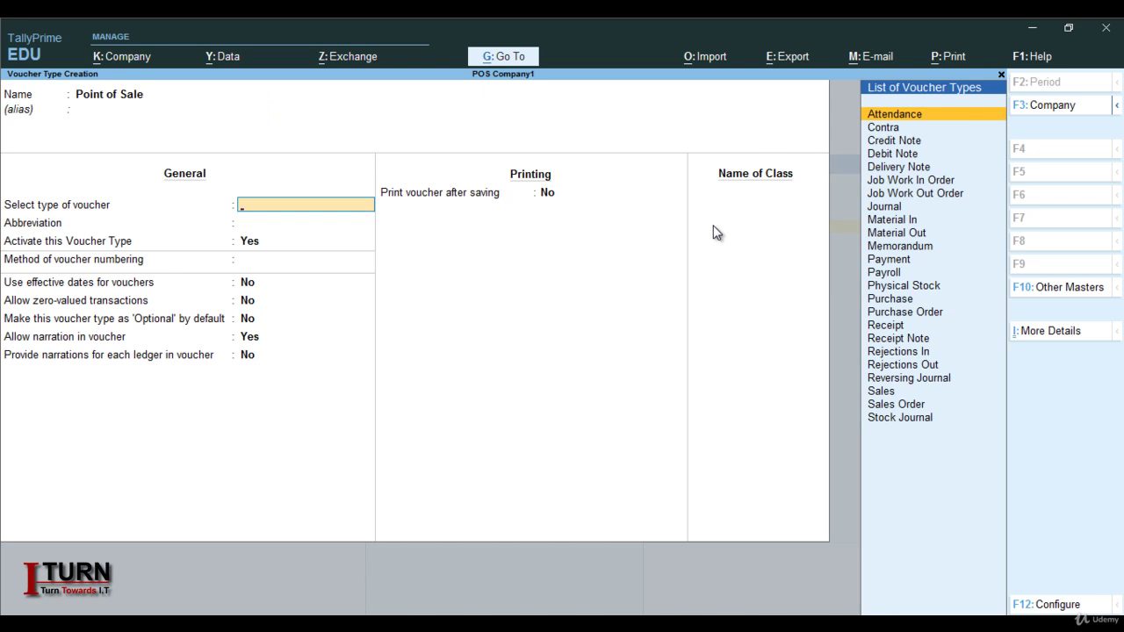
Base the voucher type on Sales and accept the default general settings, with abbreviation Sale and Automatic numbering
text(Sa)
key(Return)
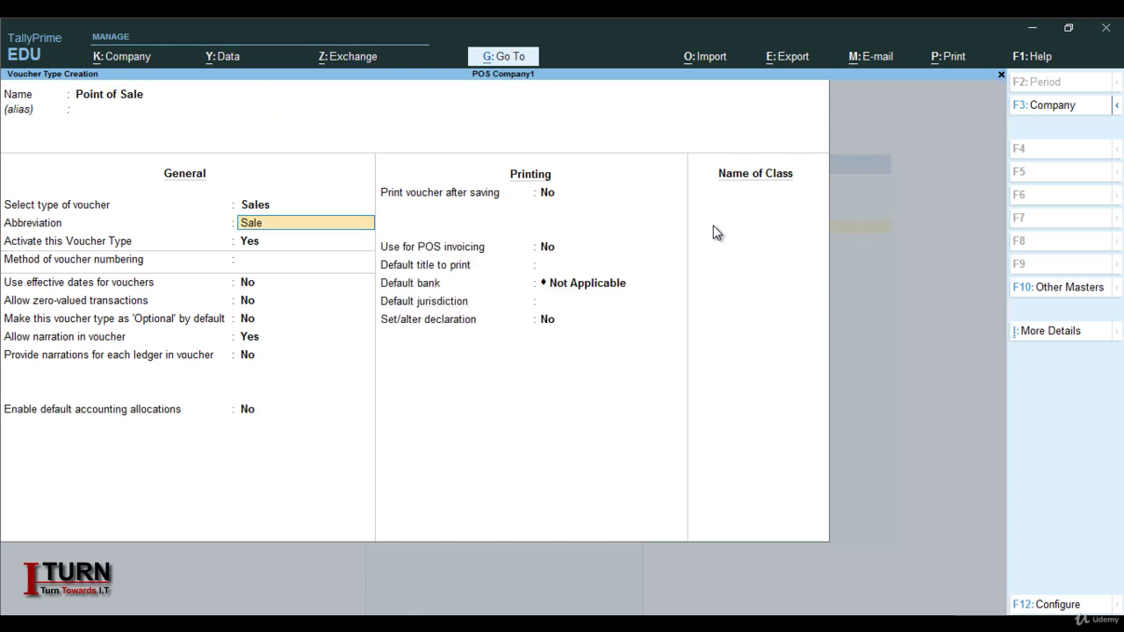
key(Return)
key(Return)
key(Return)
key(Return)
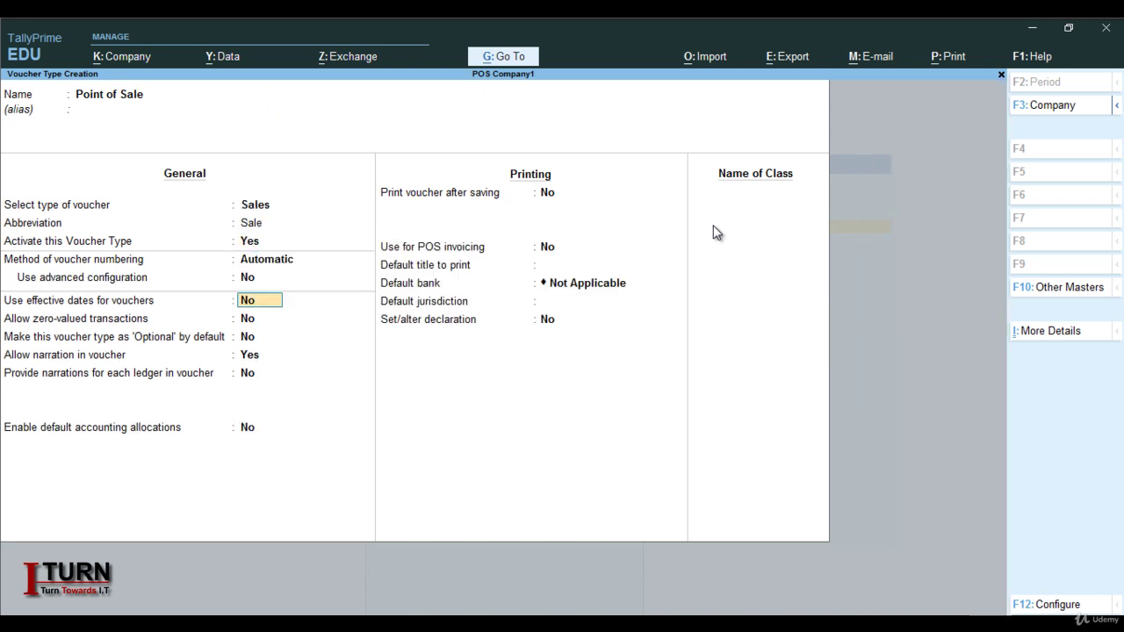
key(Return)
key(Return)
key(Return)
key(Return)
key(Return)
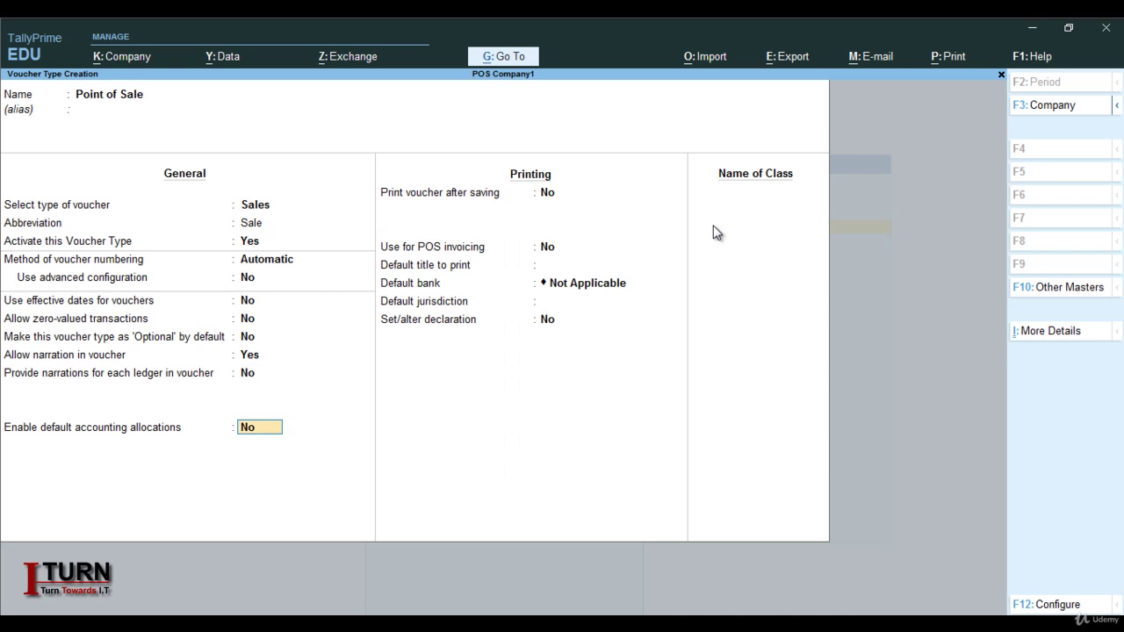
key(Return)
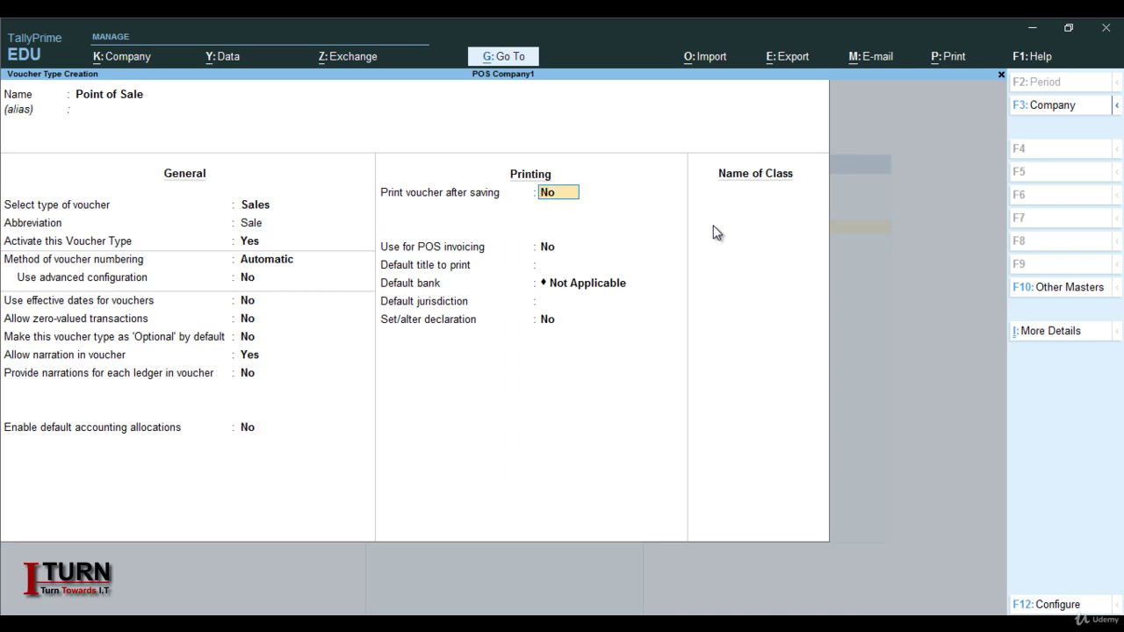
Enable printing the voucher after saving and enable its use for POS invoicing
text(y)
key(Return)
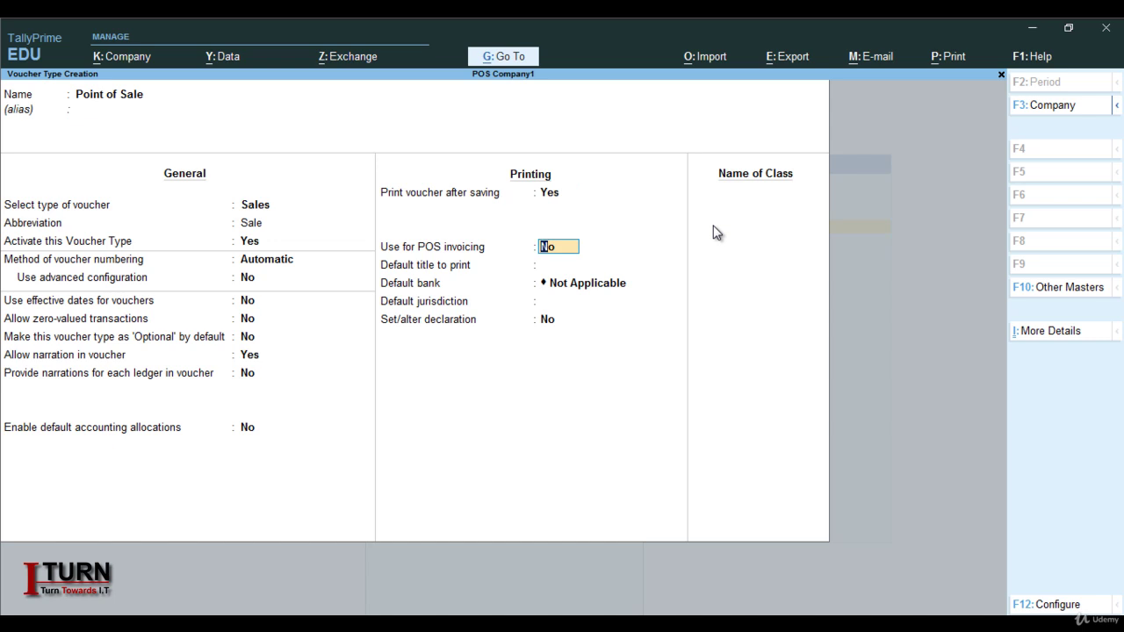
text(y)
key(Return)
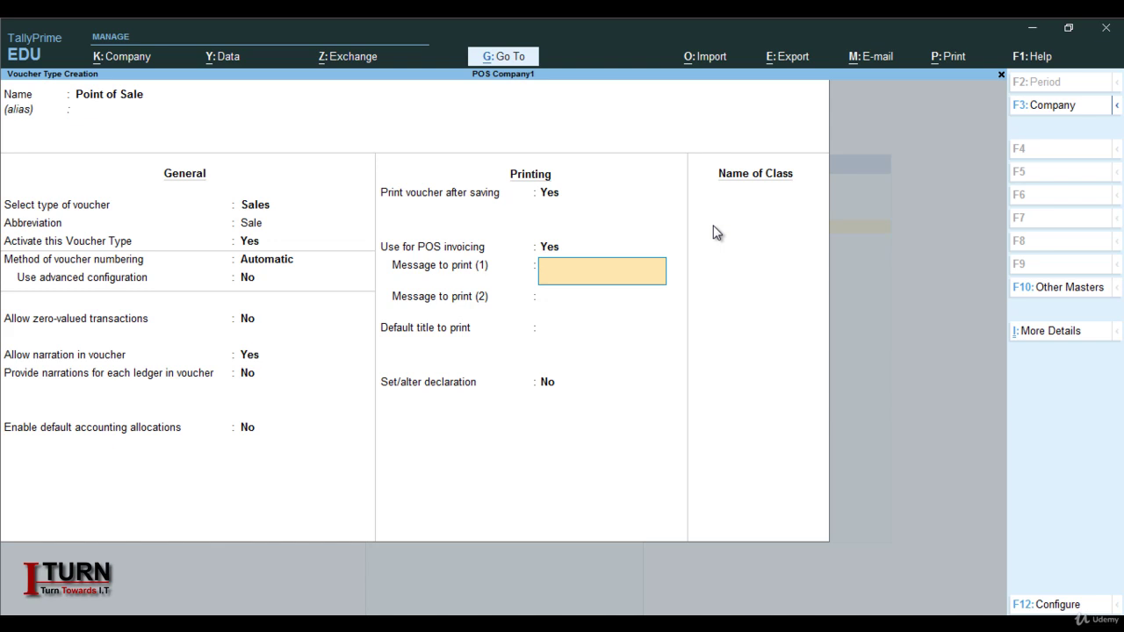
Set the first message to print to "Thank You"
key(Caps_Lock)
text(T)
key(Caps_Lock)
text(hank)
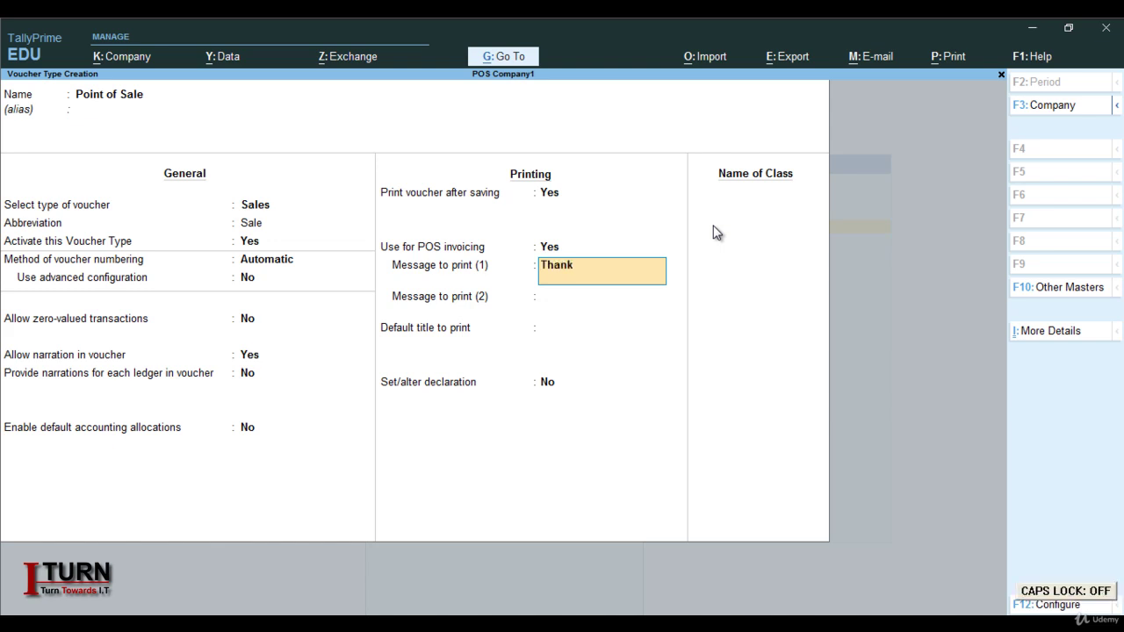
key(Caps_Lock)
text(Y)
key(Caps_Lock)
text(ou)
key(Return)
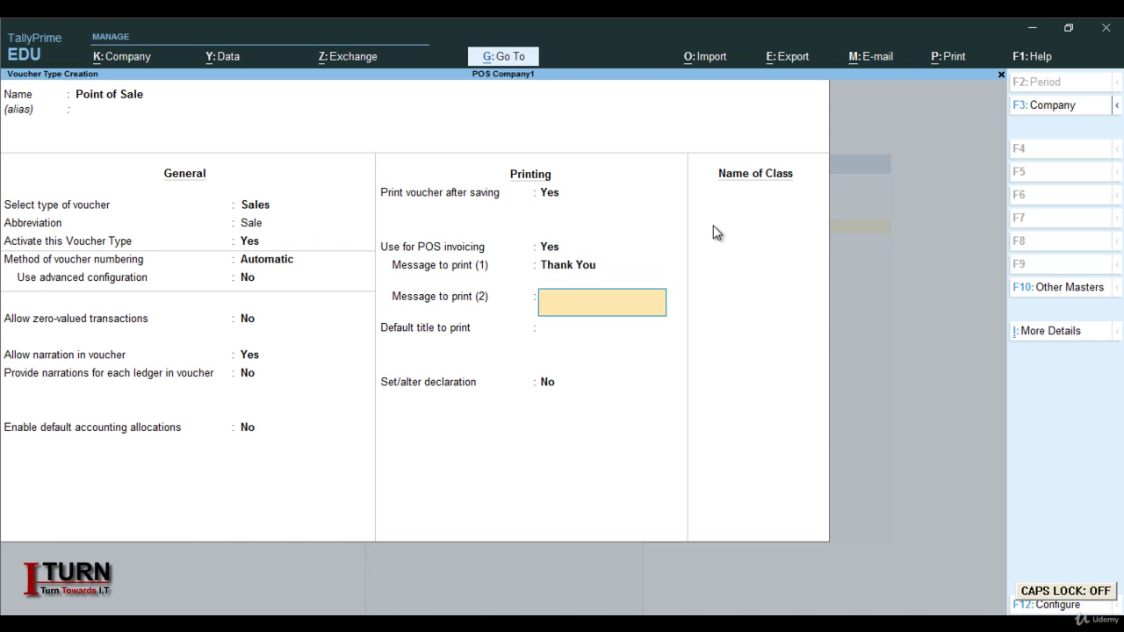
Set the second message to print to "Goods once sold wont be returned"
key(Caps_Lock)
text(G)
key(Caps_Lock)
text(oods once s)
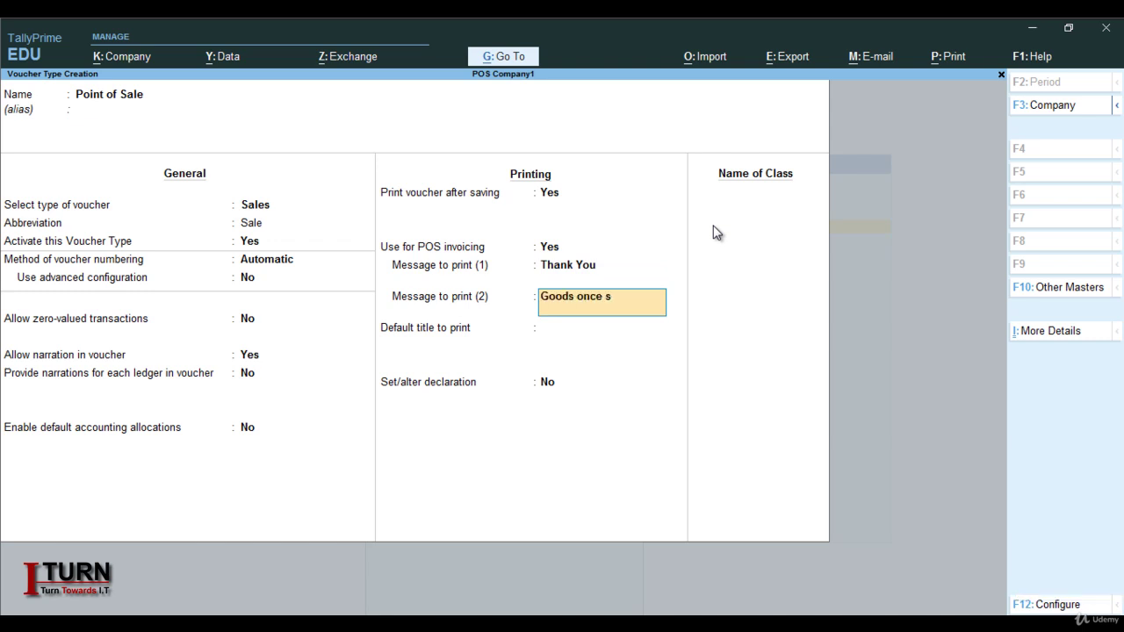
text(old wont be returned)
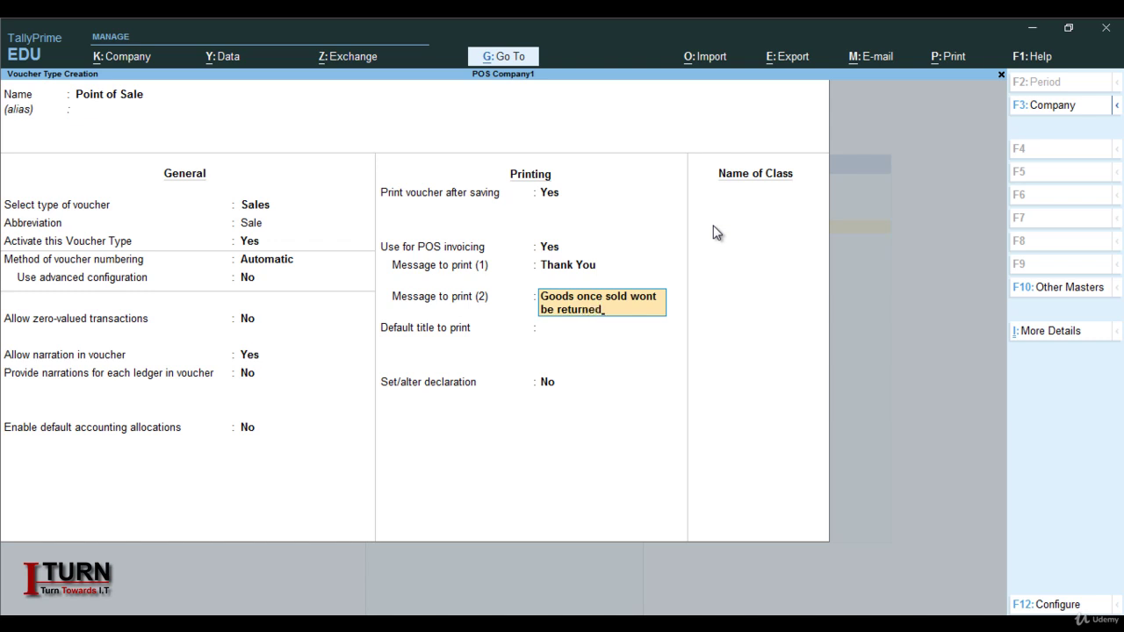
key(Return)
Set the default title to print to "INVOICE COPY"
key(Caps_Lock)
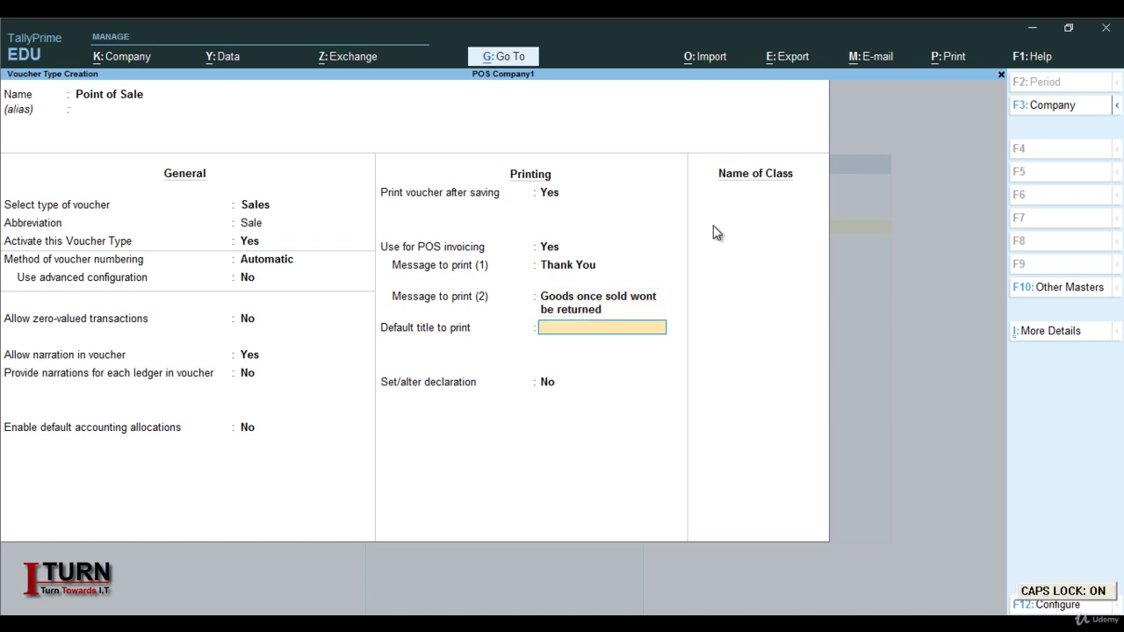
text(INVOICE COPY)
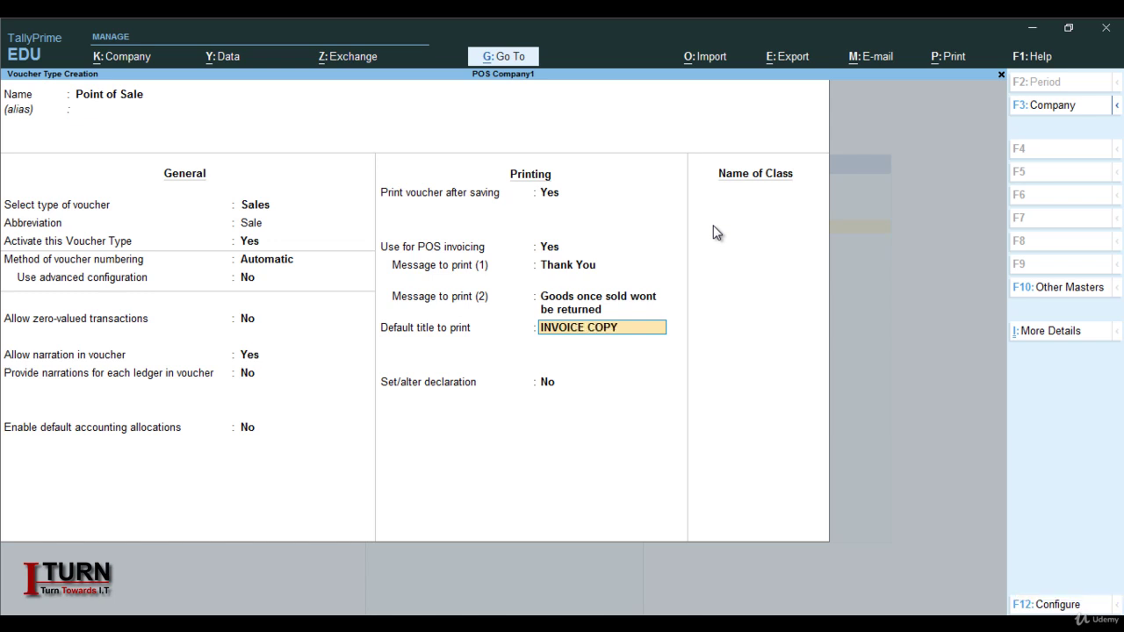
key(Caps_Lock)
key(Return)
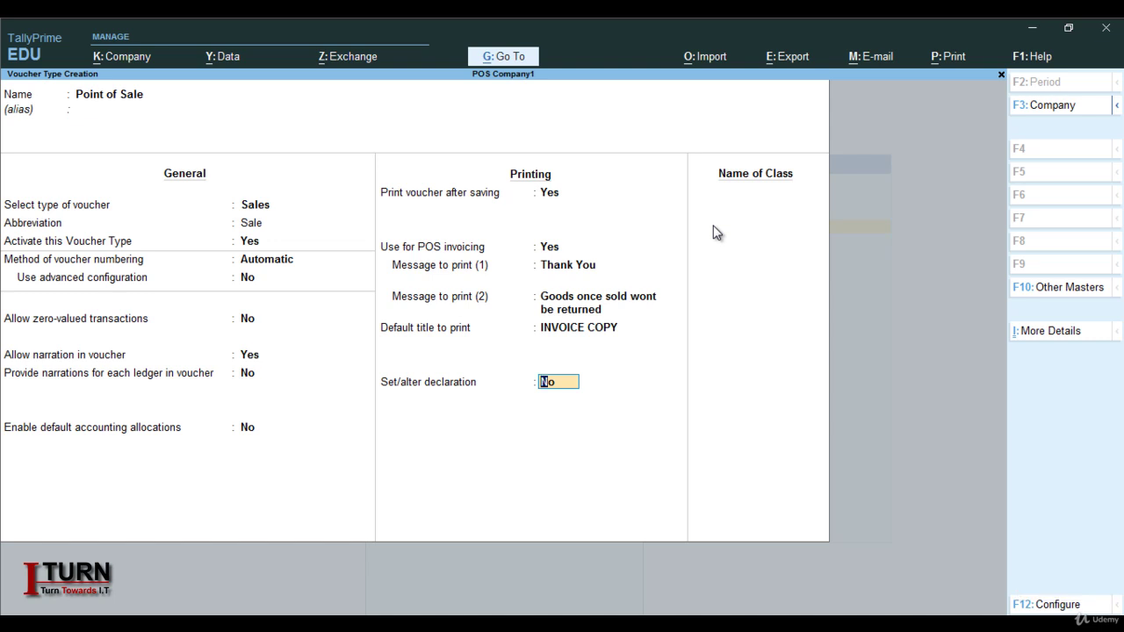
Enable the declaration for the voucher type and accept its default text
text(y)
key(Return)
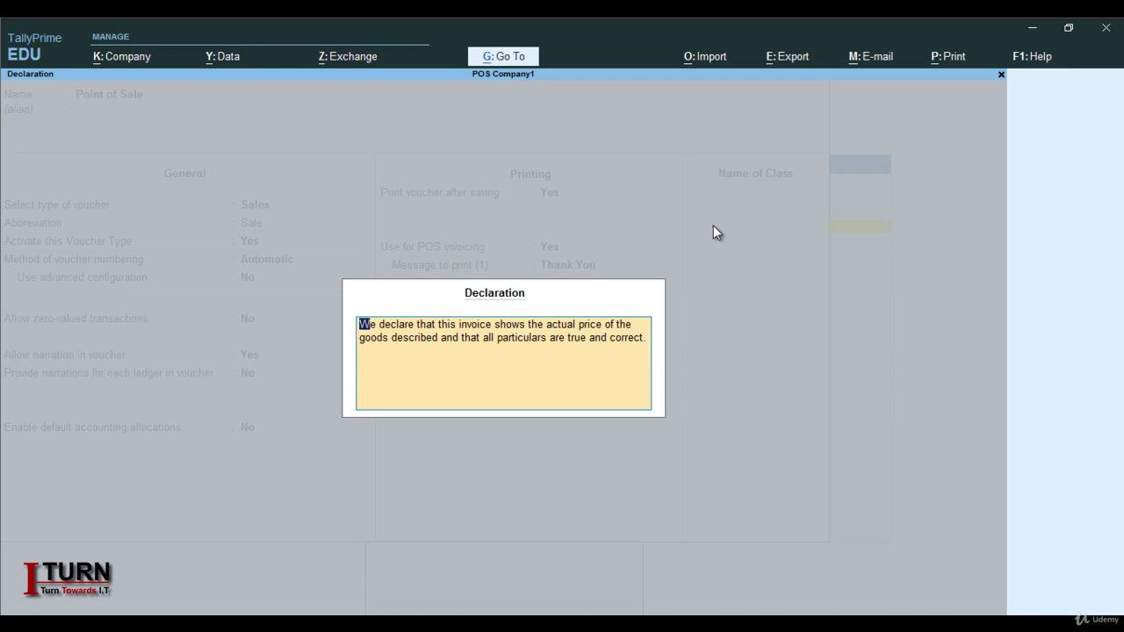
key(ctrl+a)
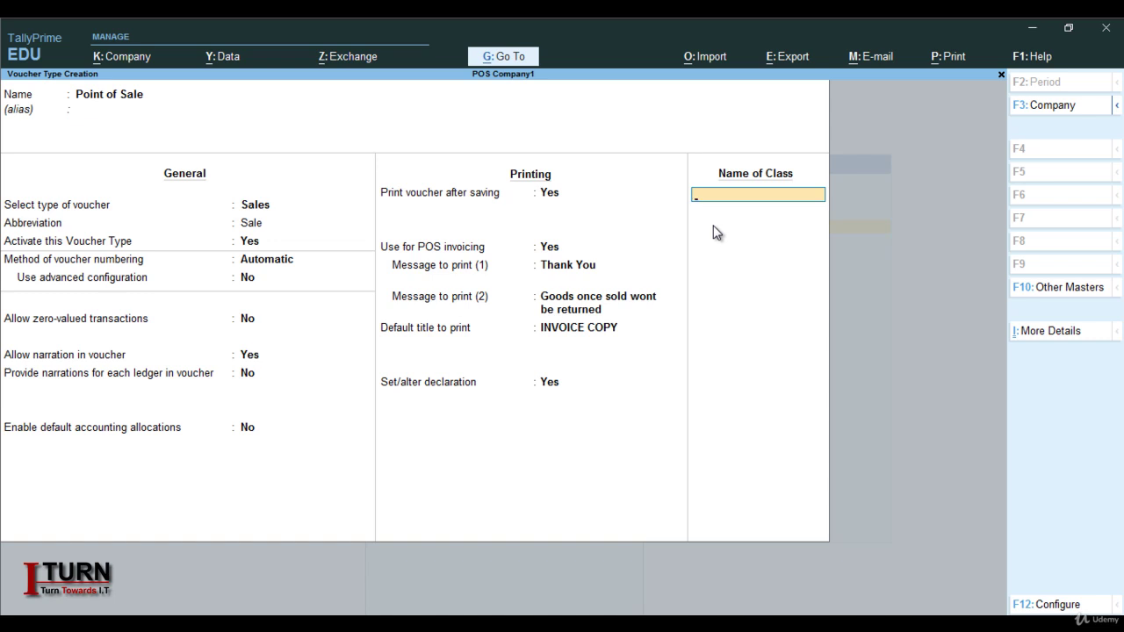
Add a voucher class named POS and open its settings
key(Caps_Lock)
text(POS)
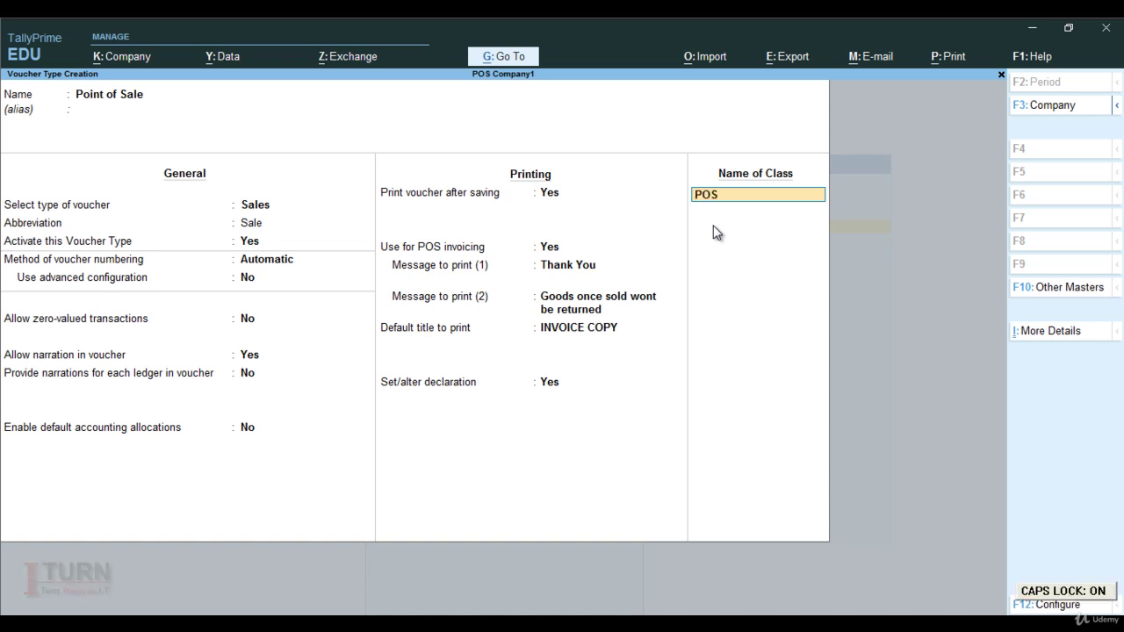
key(Return)
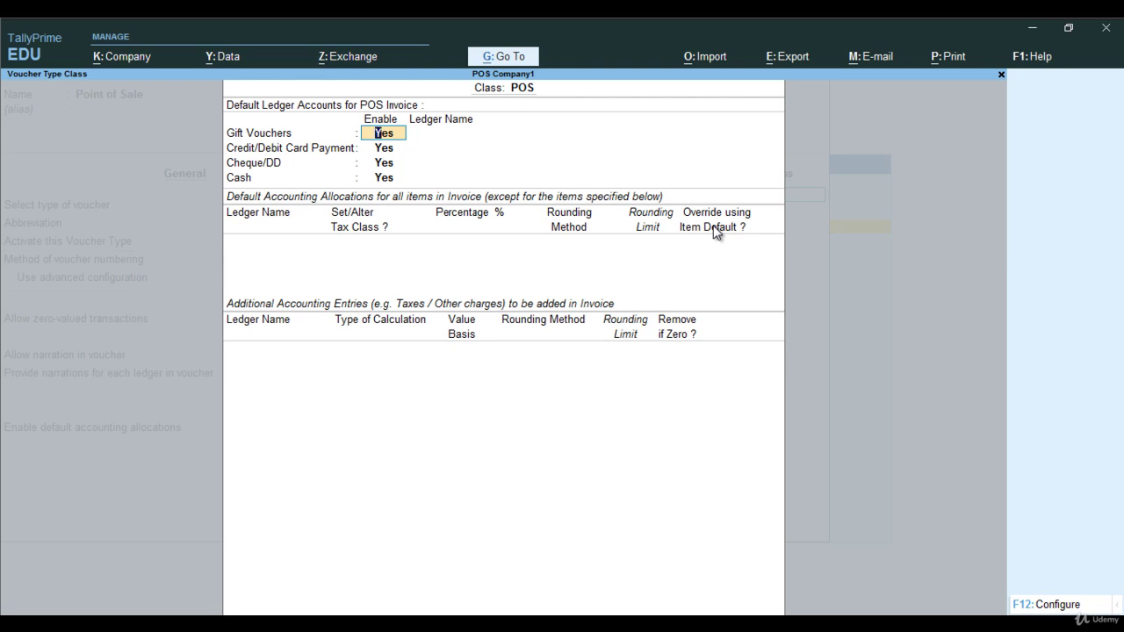
text(N)
key(Return)
key(Up)
Enable Gift Vouchers for the POS class and start a new ledger for it named Gift V
text(Y)
key(Return)
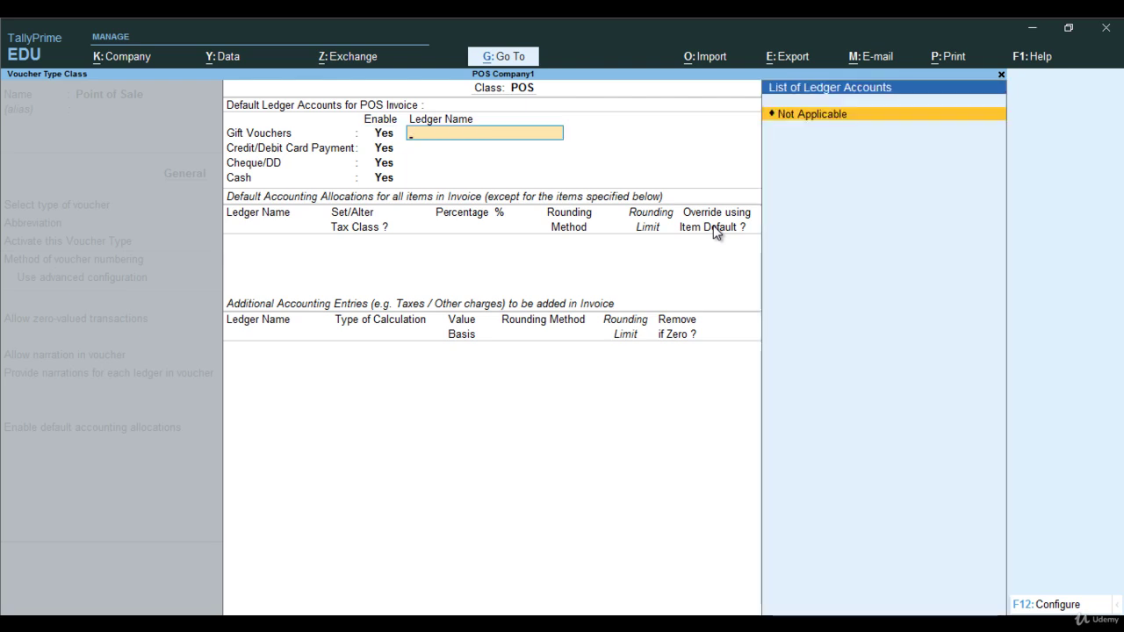
key(alt+c)
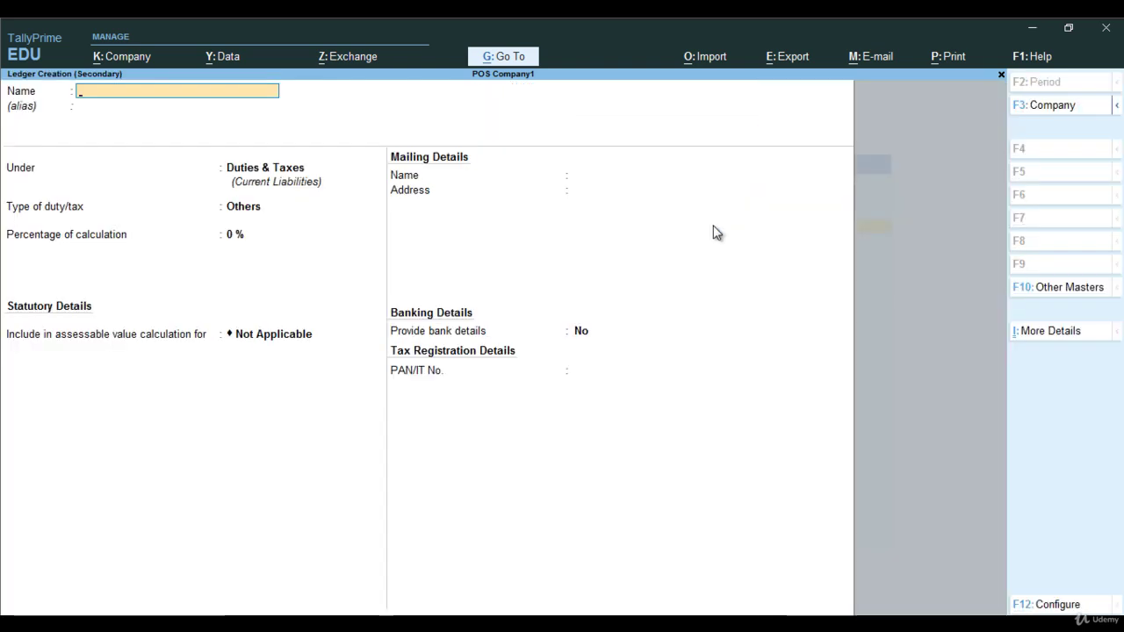
text(G)
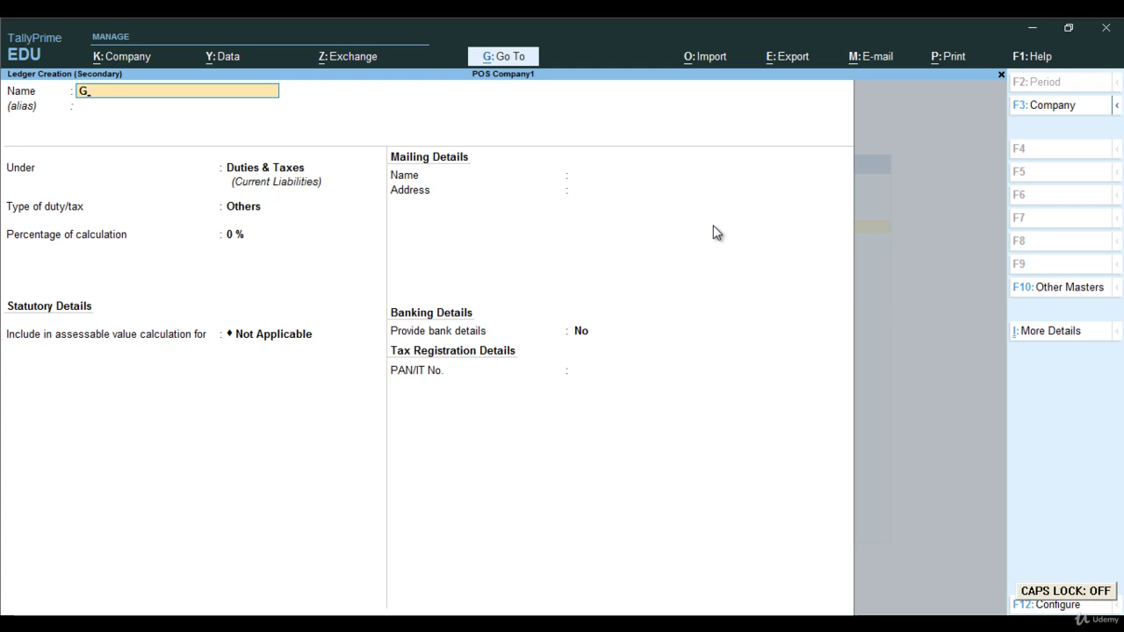
text(ft)
key(BackSpace)
key(BackSpace)
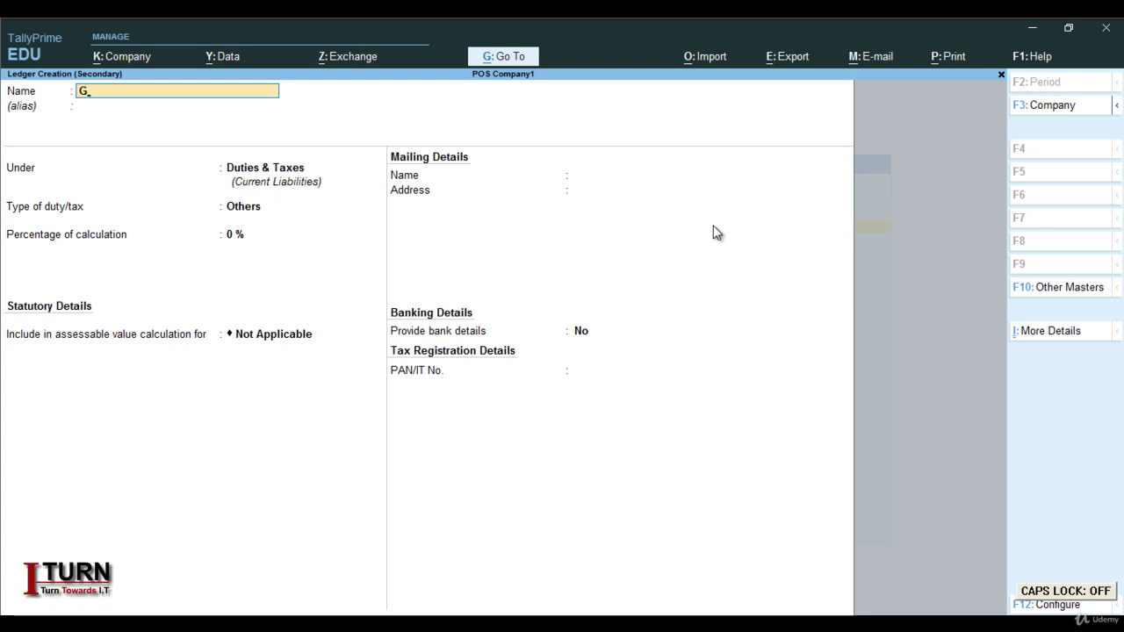
text(ift)
key(Caps_Lock)
text(V)
key(Caps_Lock)
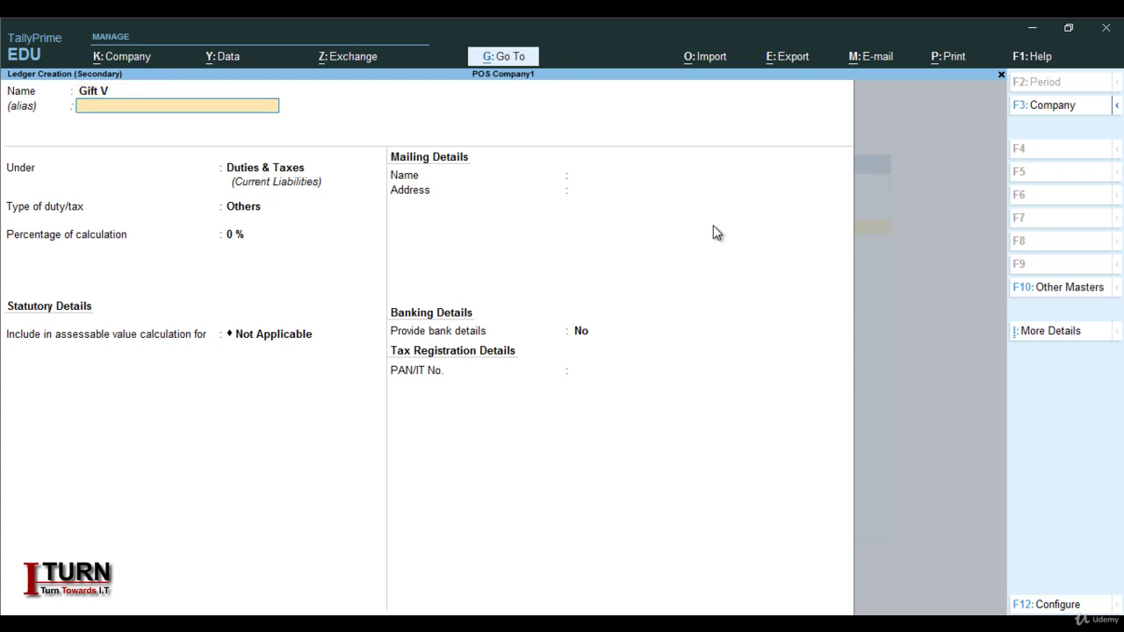
Place the Gift V ledger under the Sundry Debtors group
key(Return)
text(Sun)
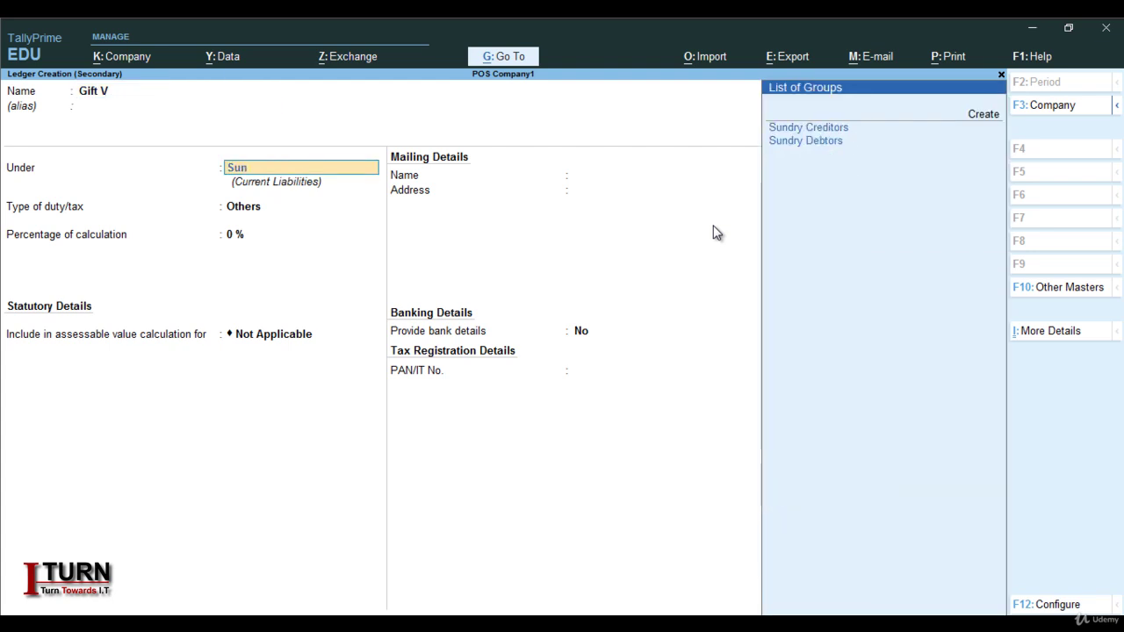
key(Down)
key(Return)
key(Return)
key(Return)
key(Return)
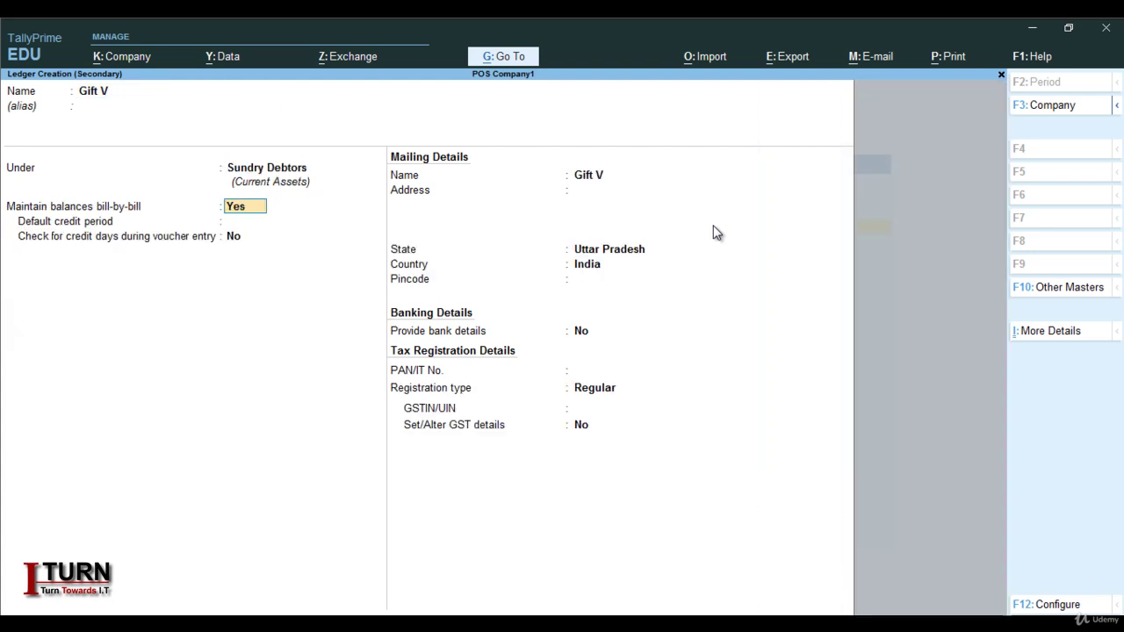
Accept the remaining Gift V ledger defaults, leave the GSTIN/UIN blank, and save it as the Gift Vouchers ledger
key(Return)
key(Return)
key(Return)
key(Return)
key(Return)
key(Return)
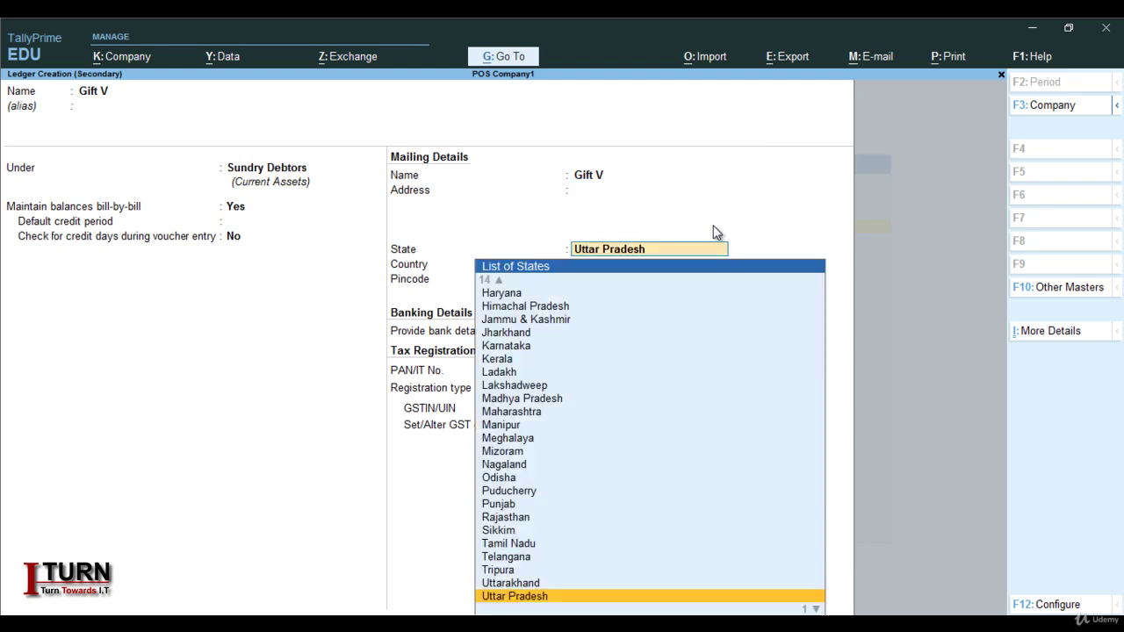
key(Return)
key(Return)
key(Return)
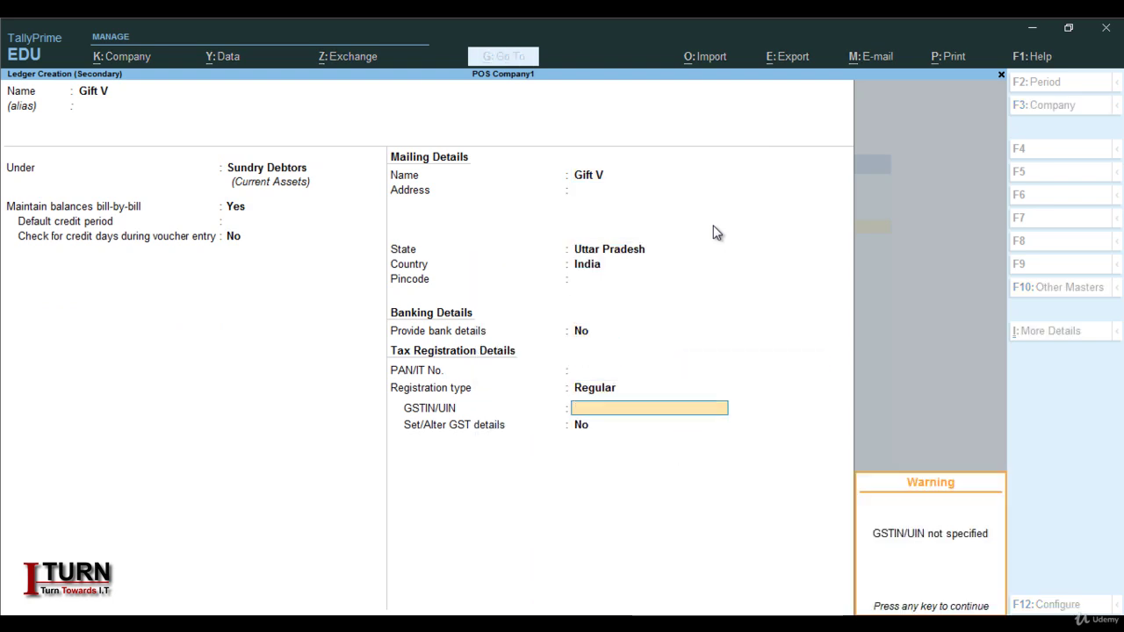
key(Return)
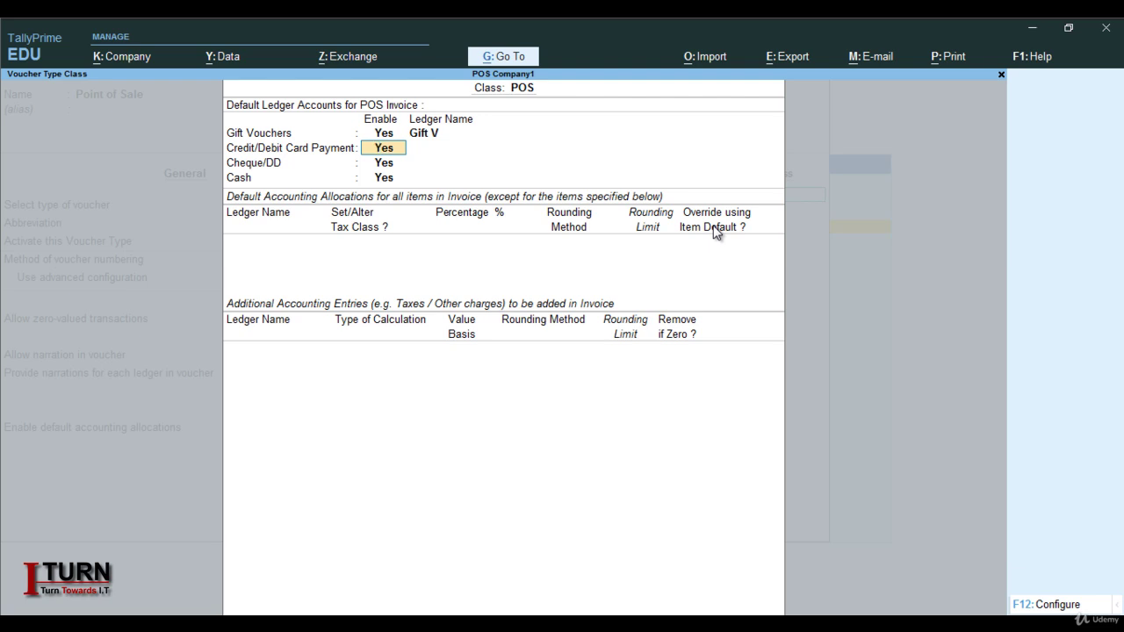
Enable Credit/Debit Card Payment for the POS class and start a new ledger for it named HDFC under Bank Accounts
key(Return)
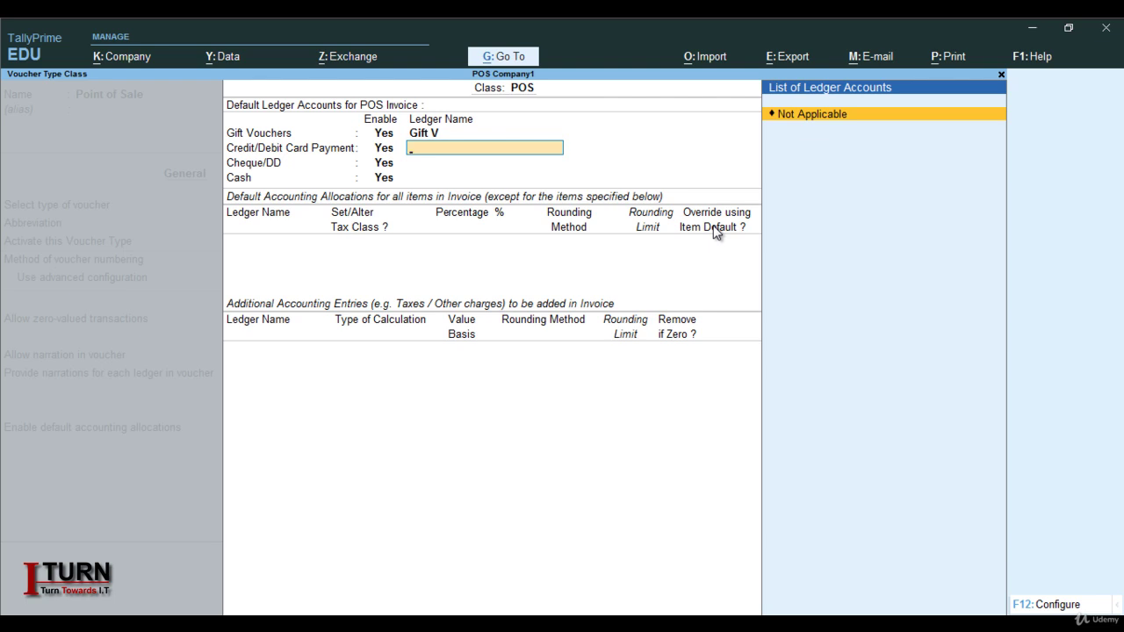
key(alt+c)
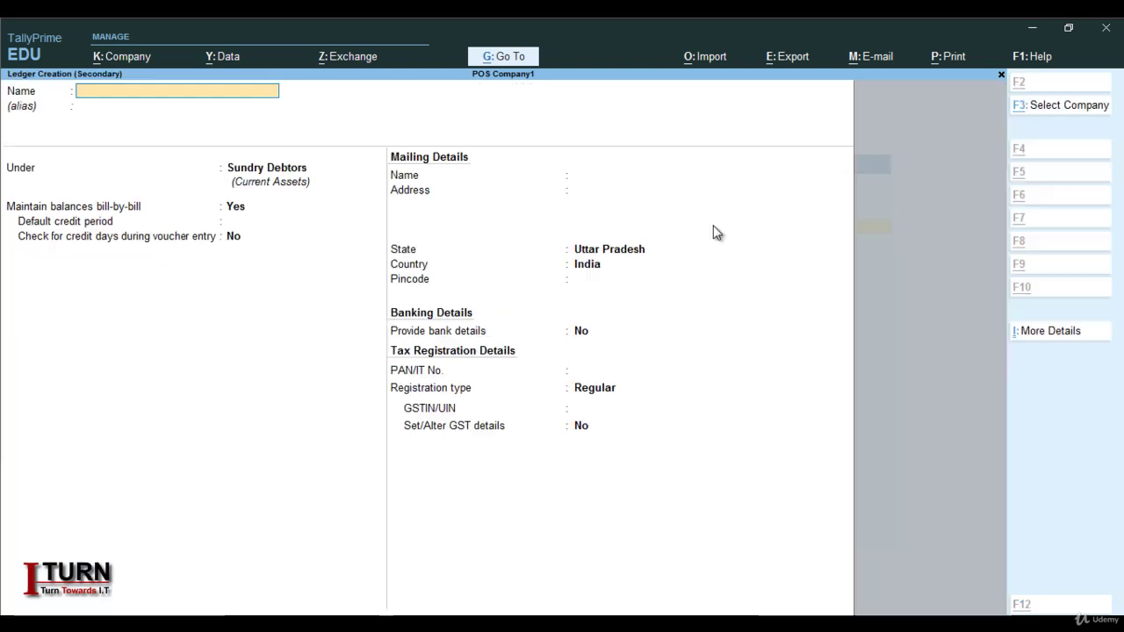
key(Caps_Lock)
text(HDFC)
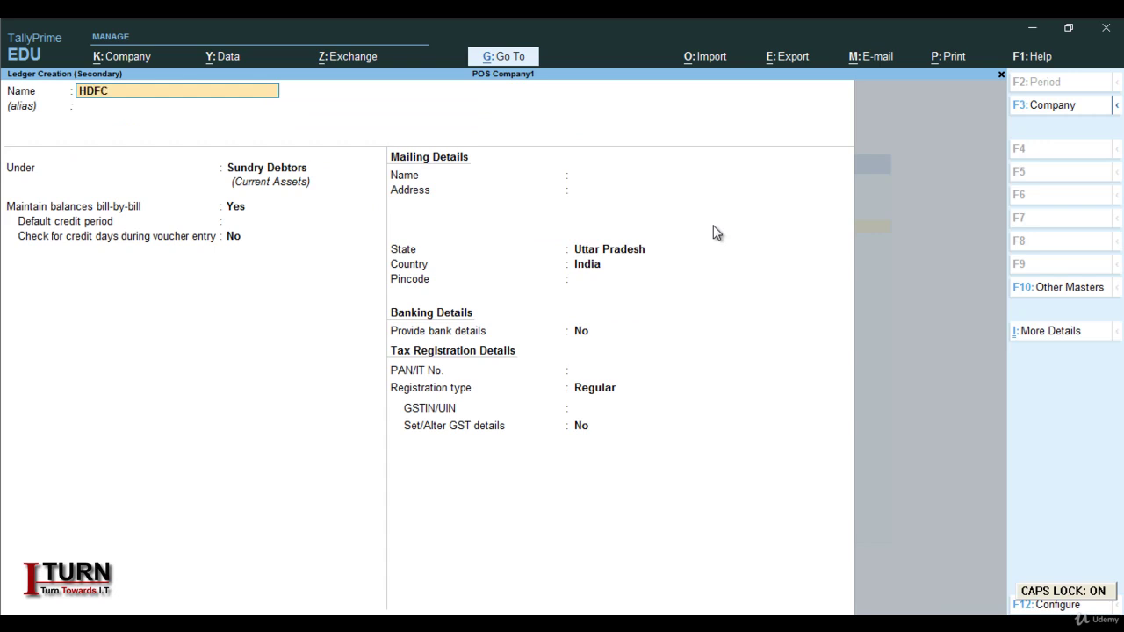
key(Caps_Lock)
key(Return)
key(Return)
text(Ba)
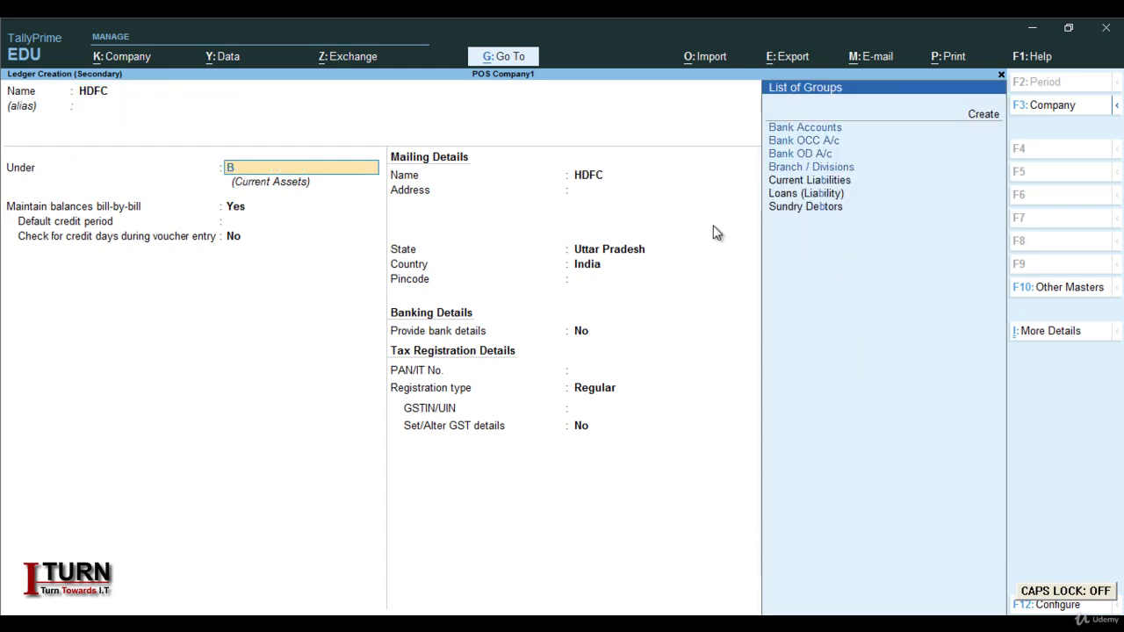
key(Return)
Accept the HDFC ledger's default bank, cheque and mailing details, leave the GSTIN/UIN blank, and save it as the card payment ledger
key(Return)
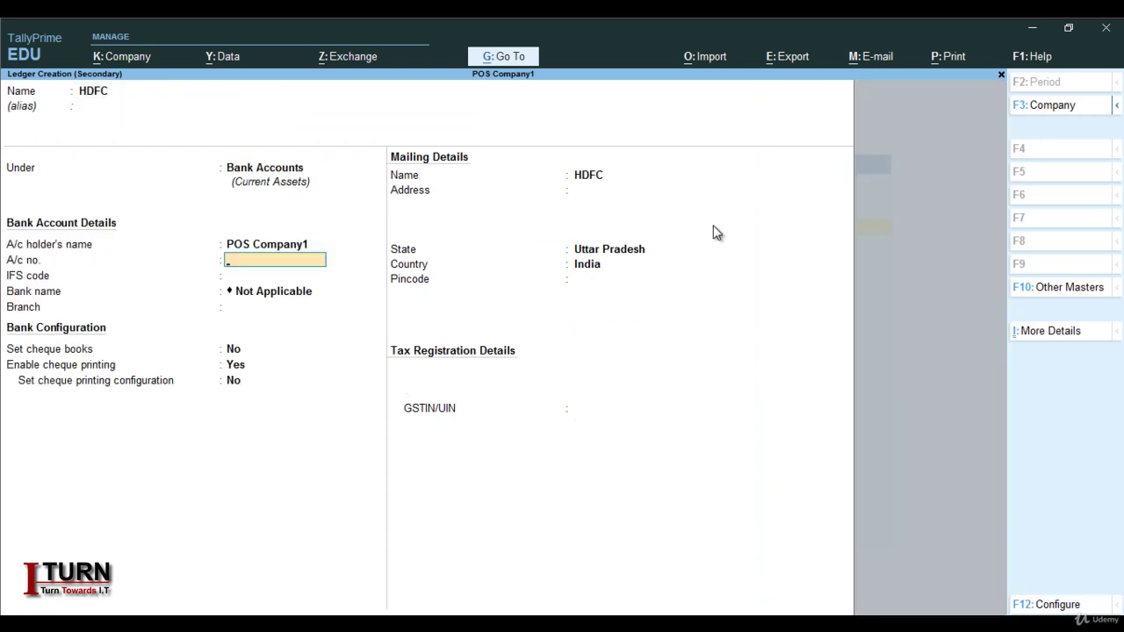
key(Return)
key(Return)
key(Return)
key(Return)
key(Return)
key(Return)
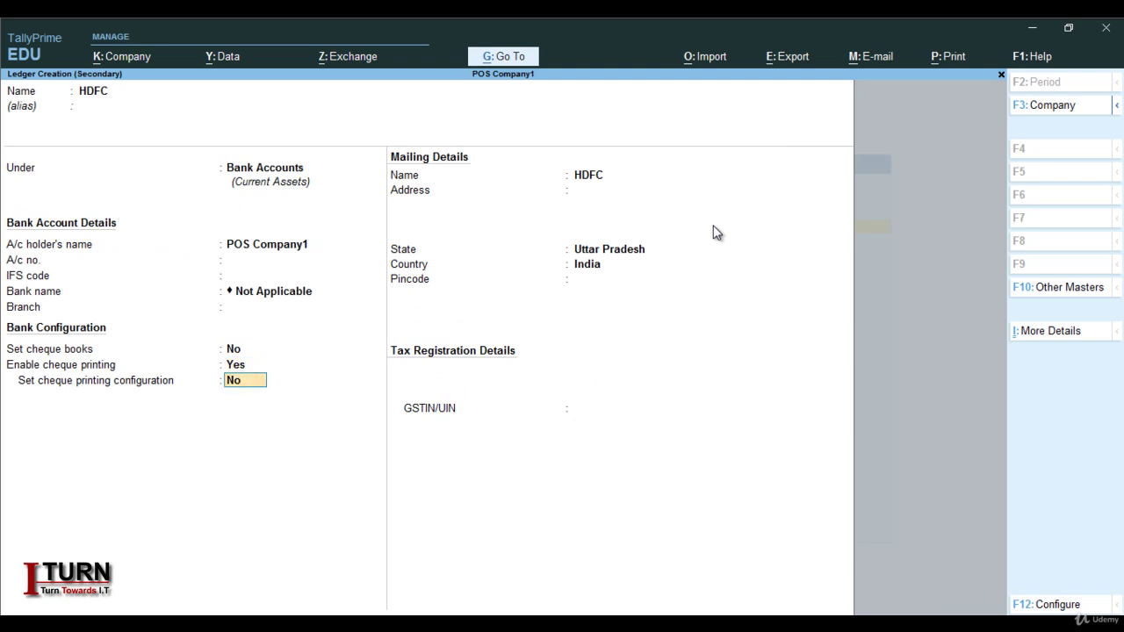
key(Return)
key(Return)
key(Return)
key(Return)
key(Return)
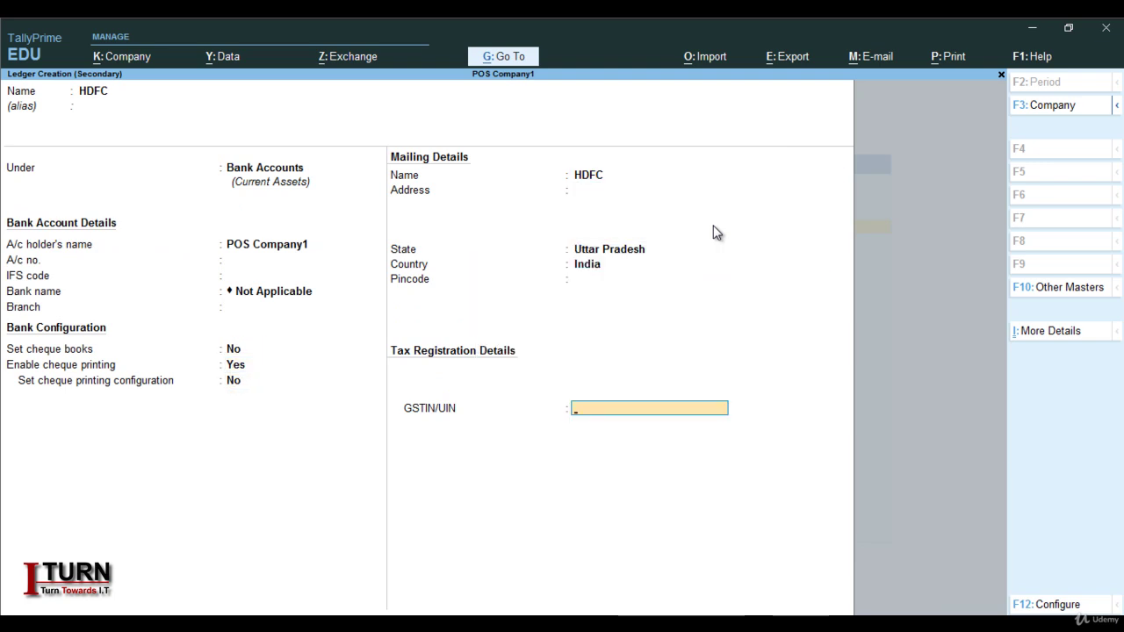
key(Return)
key(Return)
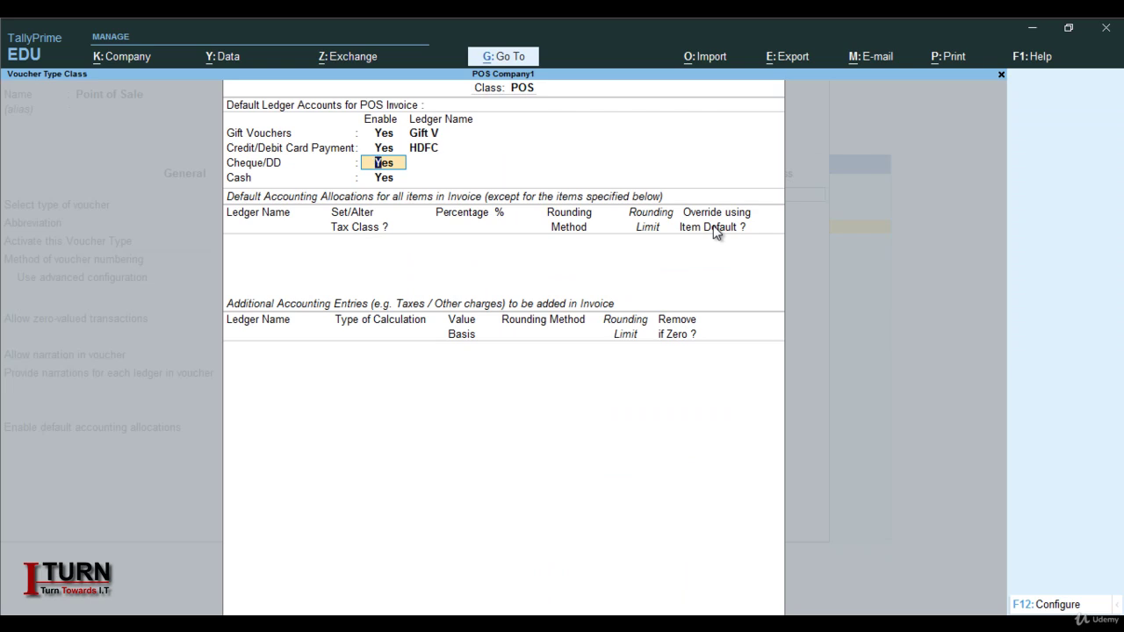
Enable Cheque/DD with the HDFC ledger and Cash with the Cash ledger for the POS class
key(Return)
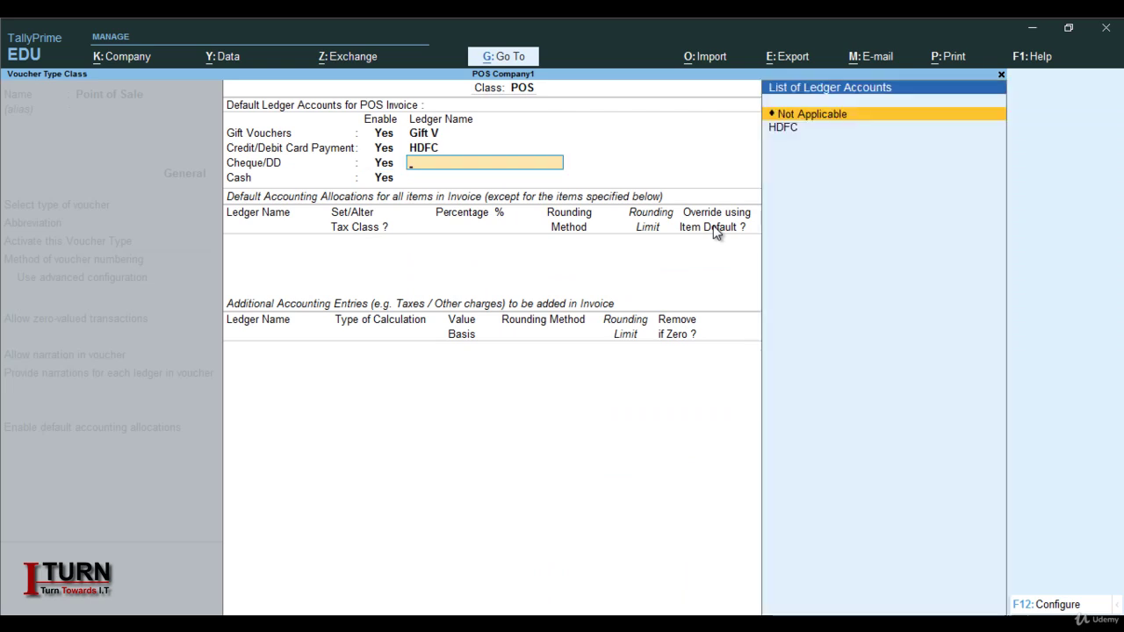
key(Down)
key(Return)
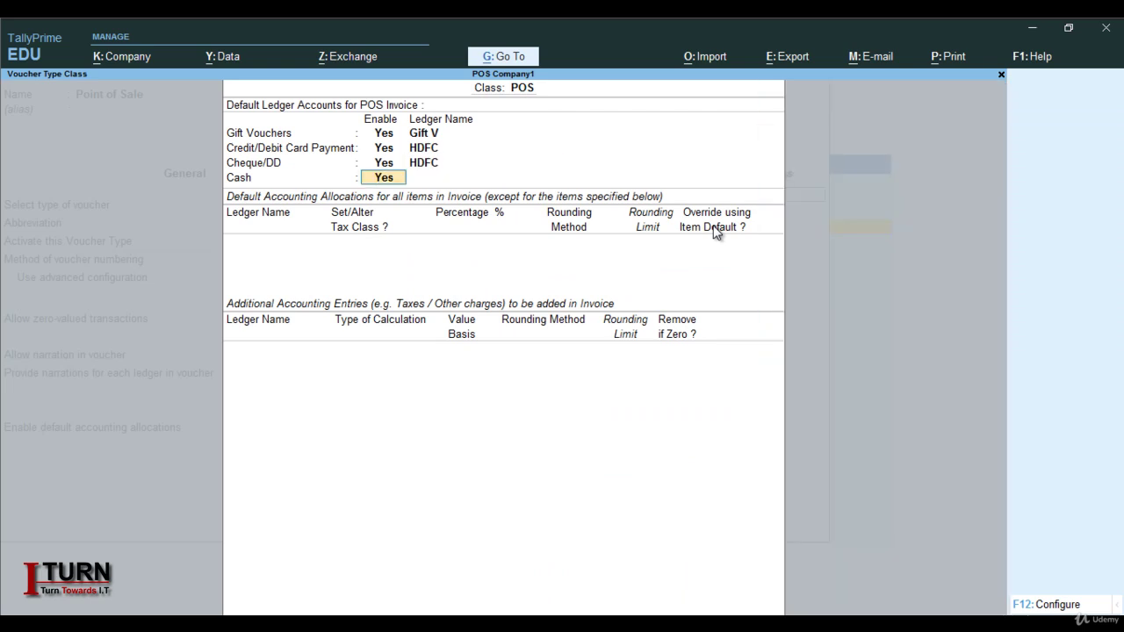
key(Return)
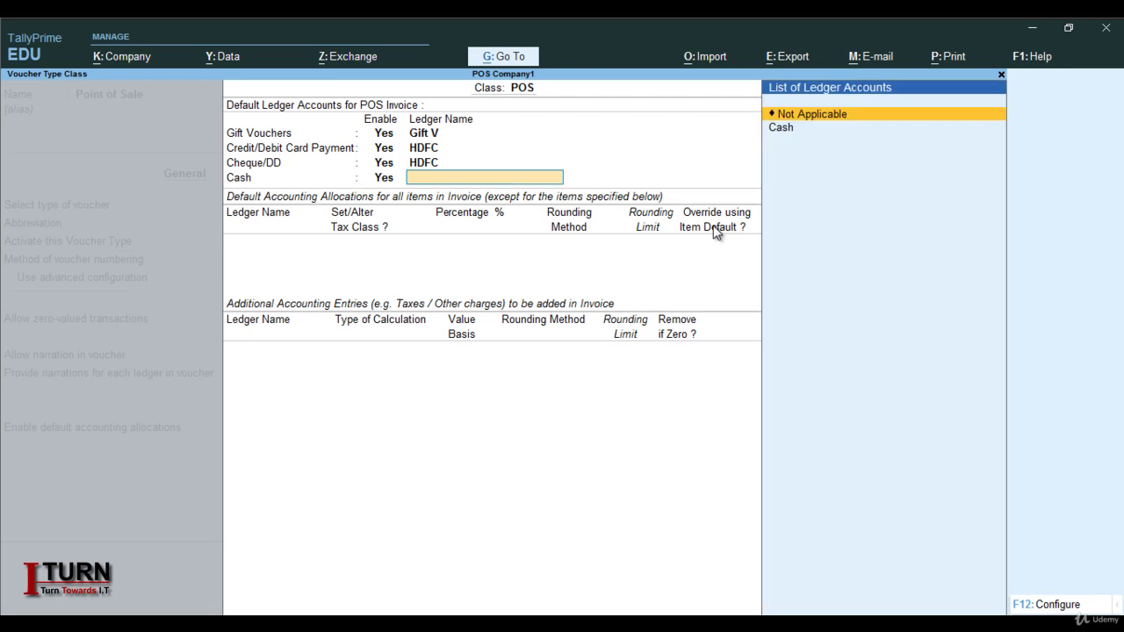
key(Down)
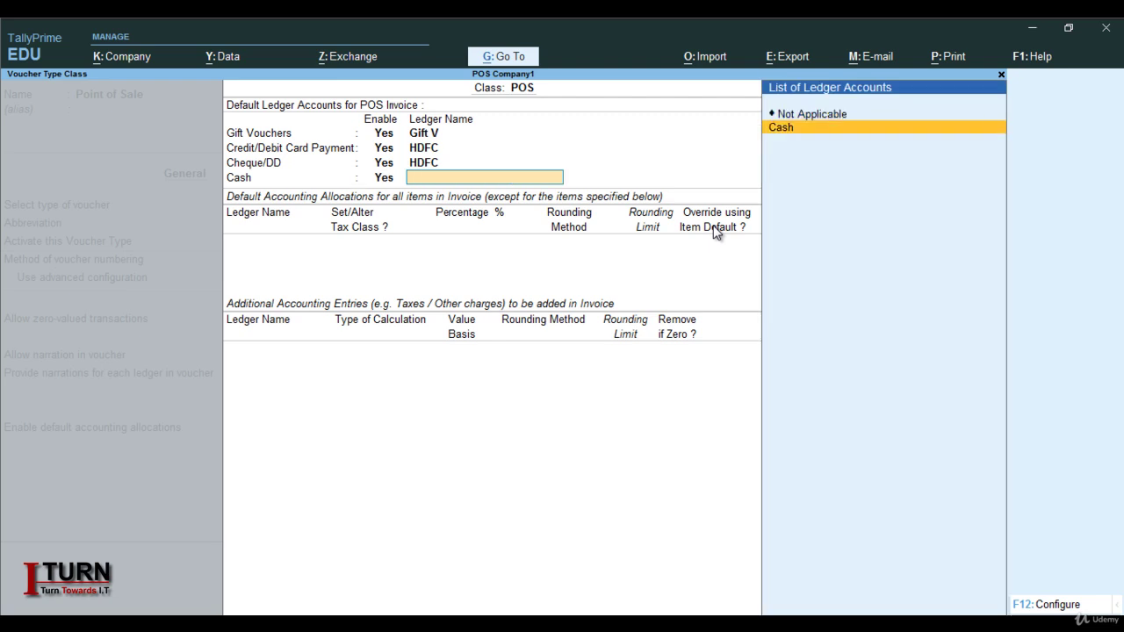
key(Return)
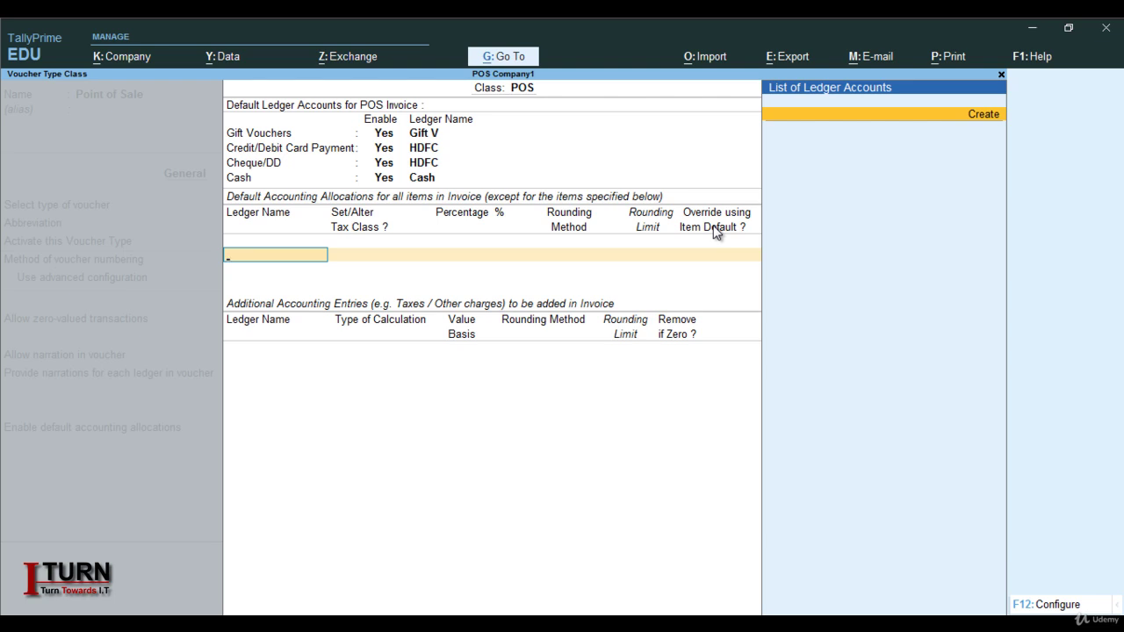
Start a new ledger named Sales under Sales Accounts for the class's default accounting allocation
key(Return)
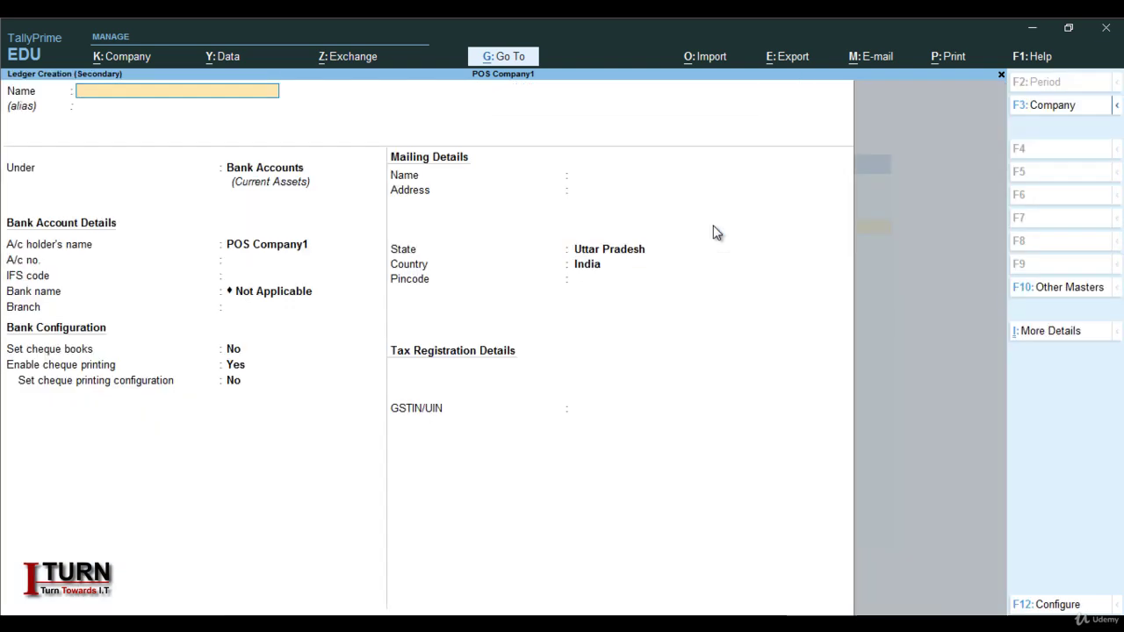
text(Sales)
key(Return)
key(Return)
text(Sa)
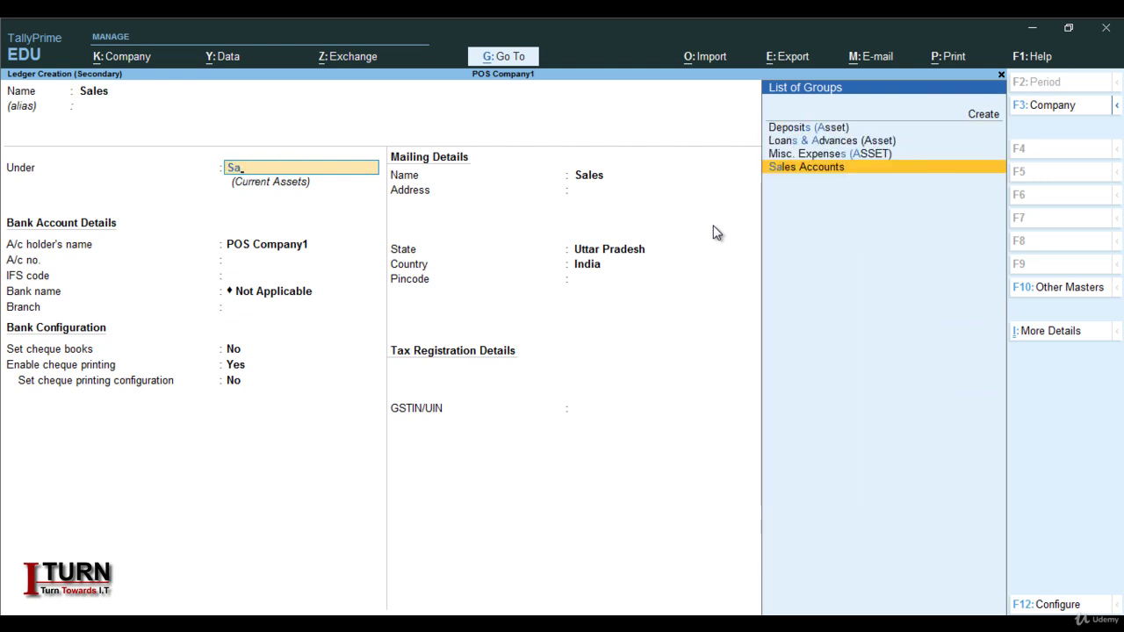
key(Return)
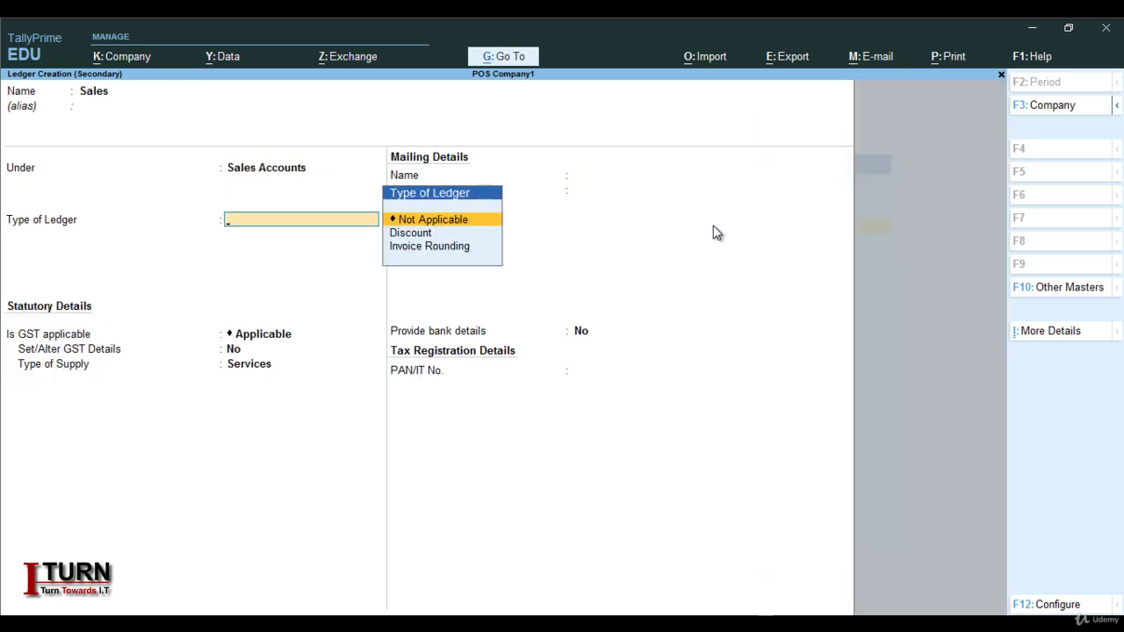
Keep the Sales ledger type Not Applicable and GST applicable, set its type of supply to Goods, and save the ledger
key(Return)
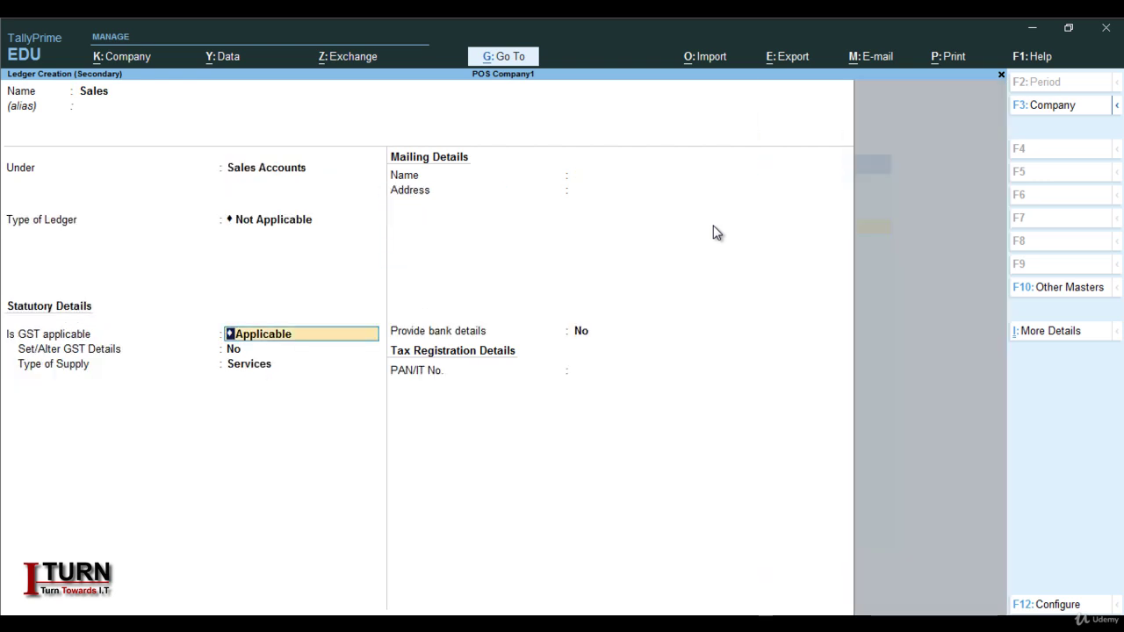
key(Return)
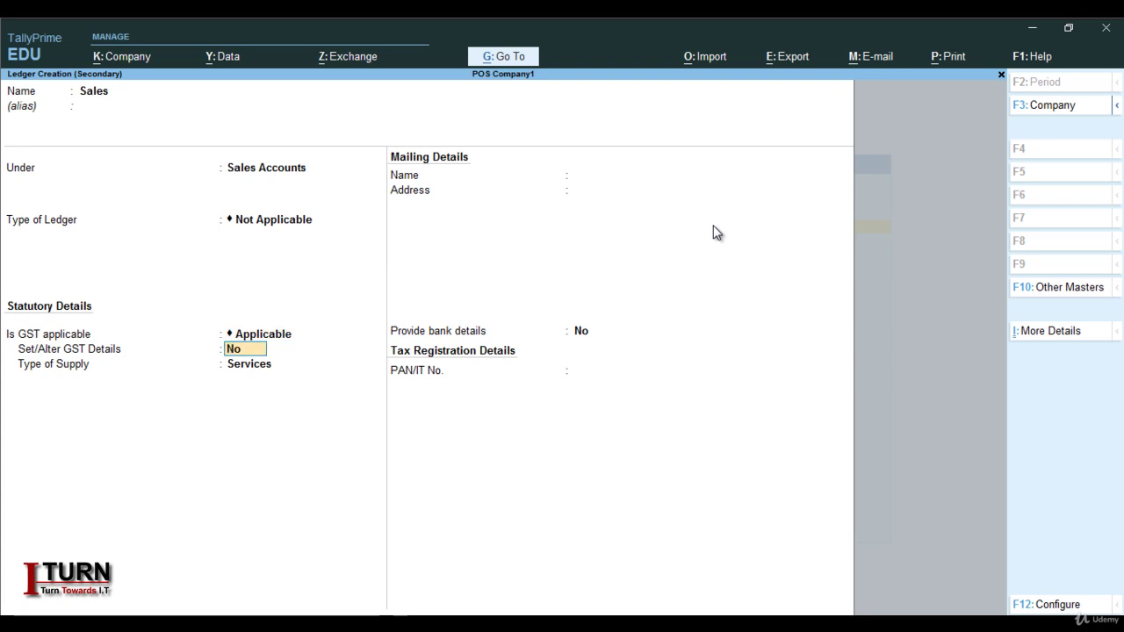
key(Return)
key(Up)
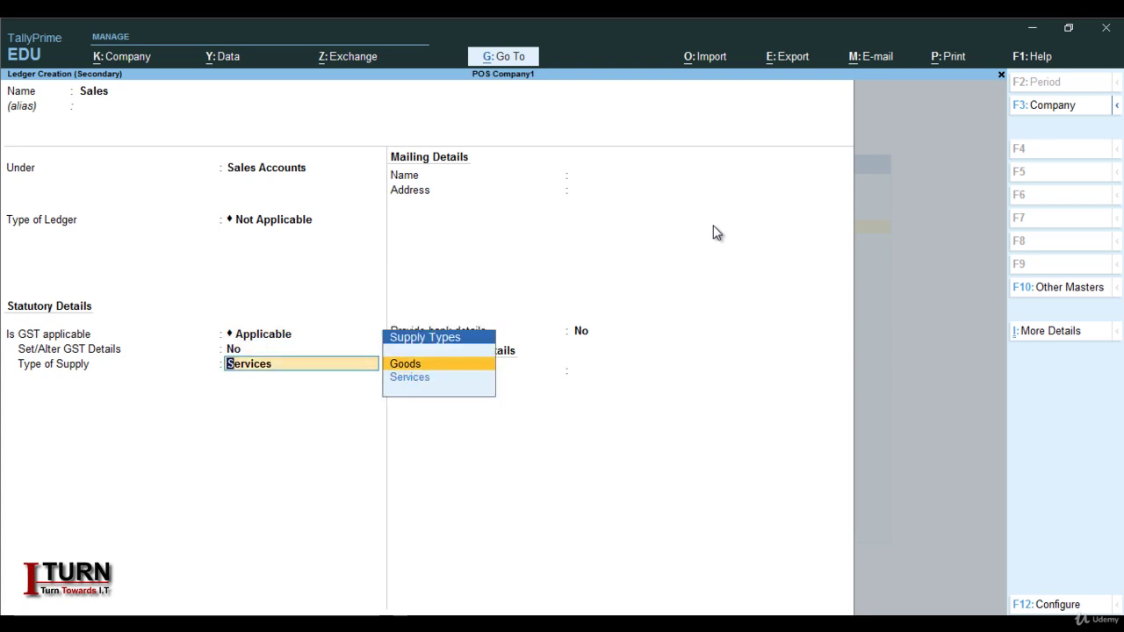
key(Return)
key(Return)
key(Return)
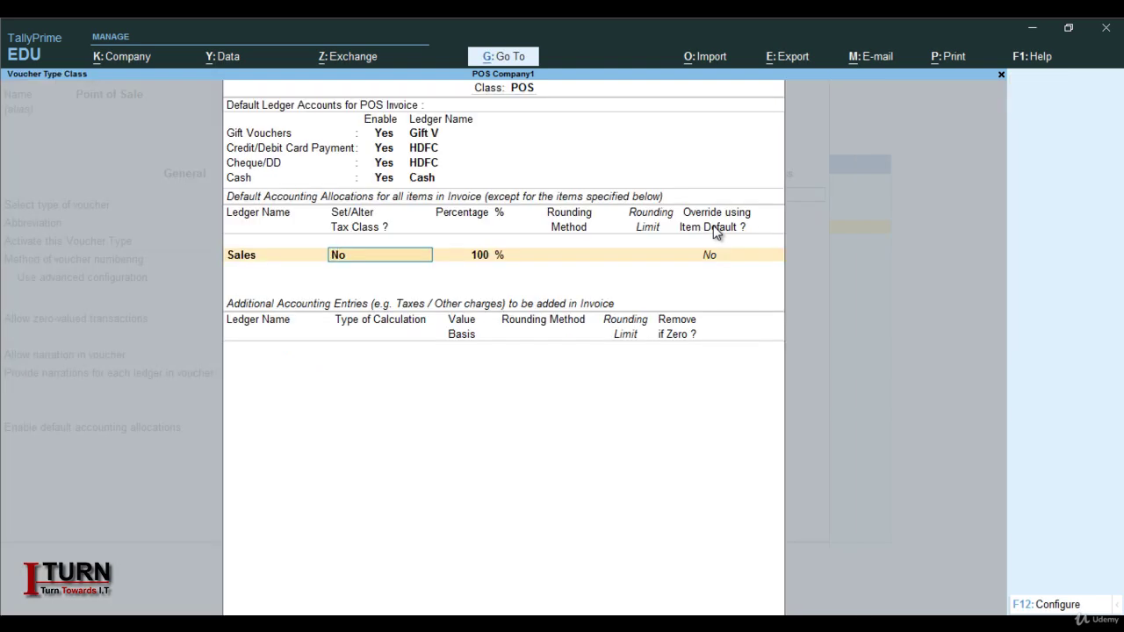
Turn on the tax class for the Sales allocation with GST classification Sales Taxable, and accept the row at 100 % without rounding
text(s)
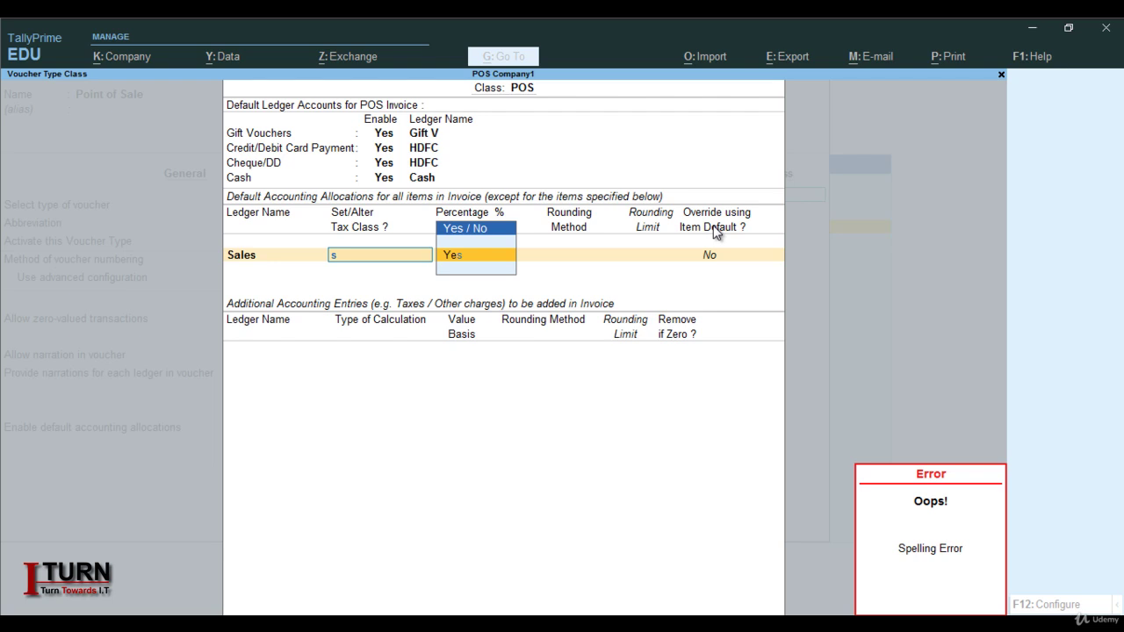
key(Return)
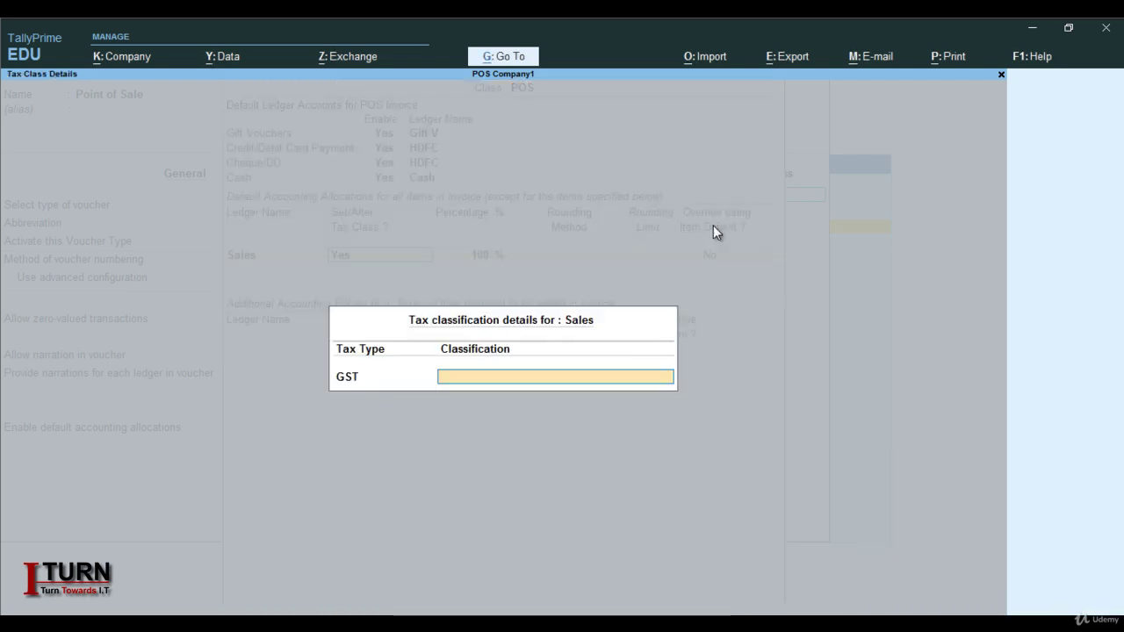
text(Sa)
key(Up)
key(Up)
key(Up)
key(Up)
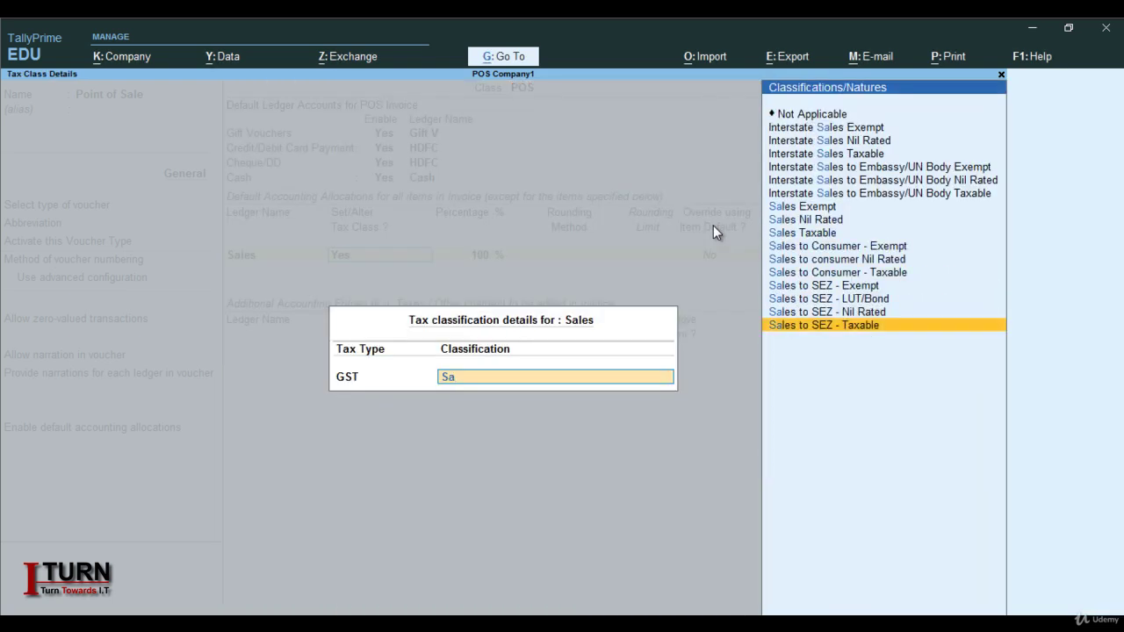
key(Up)
key(Up)
key(Up)
key(Up)
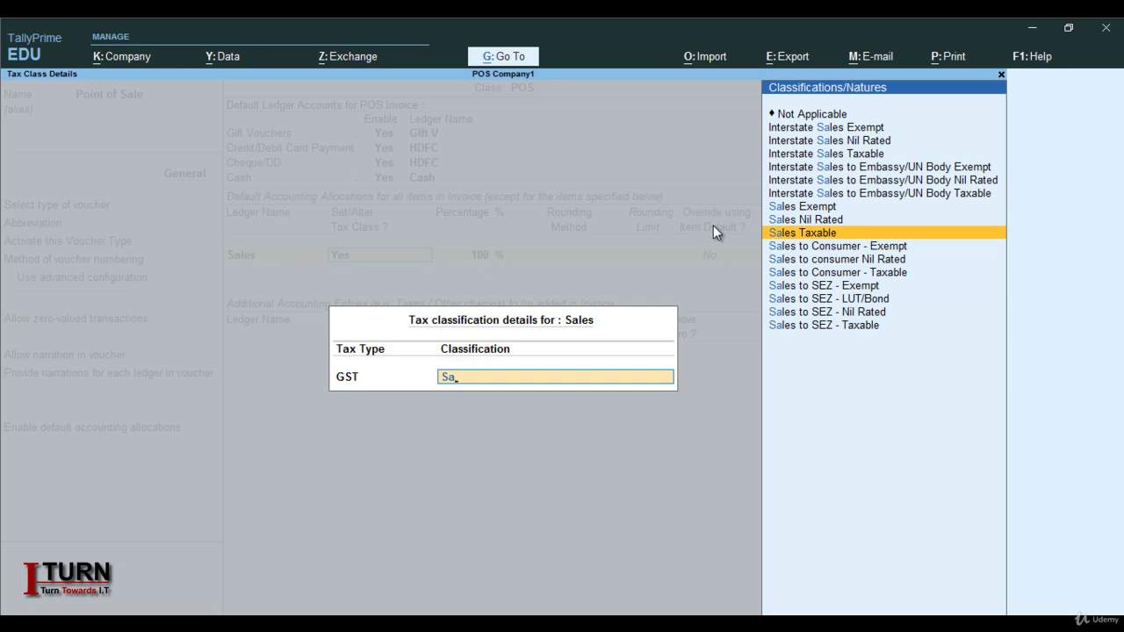
key(Return)
key(Return)
key(Return)
key(Return)
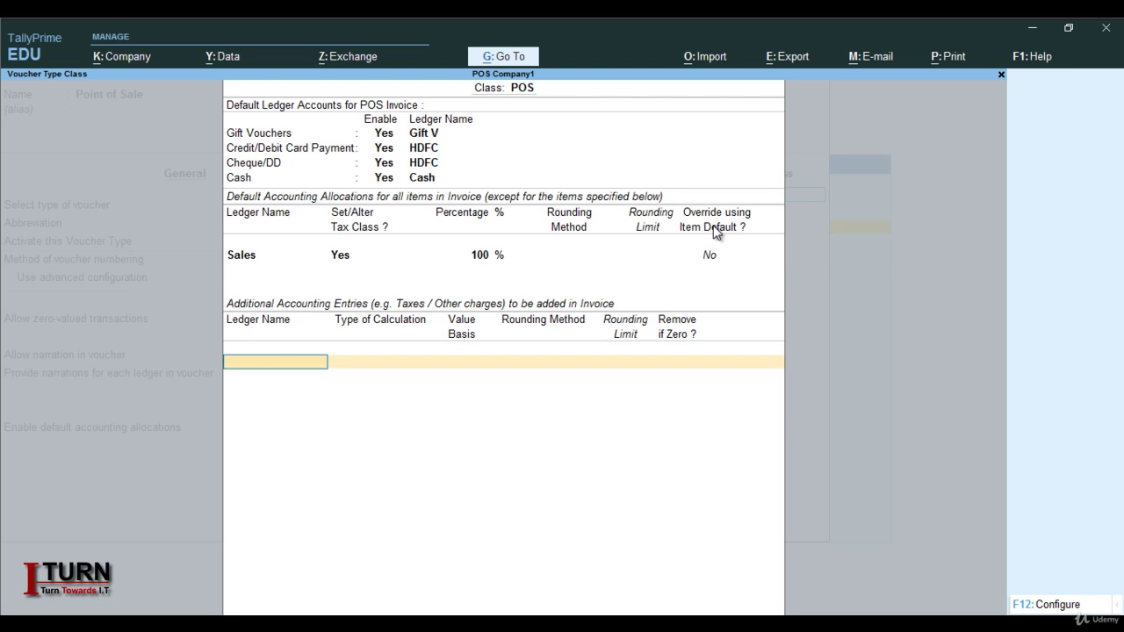
Start a new ledger named CGST under Duties & Taxes for the additional accounting entries
key(alt+c)
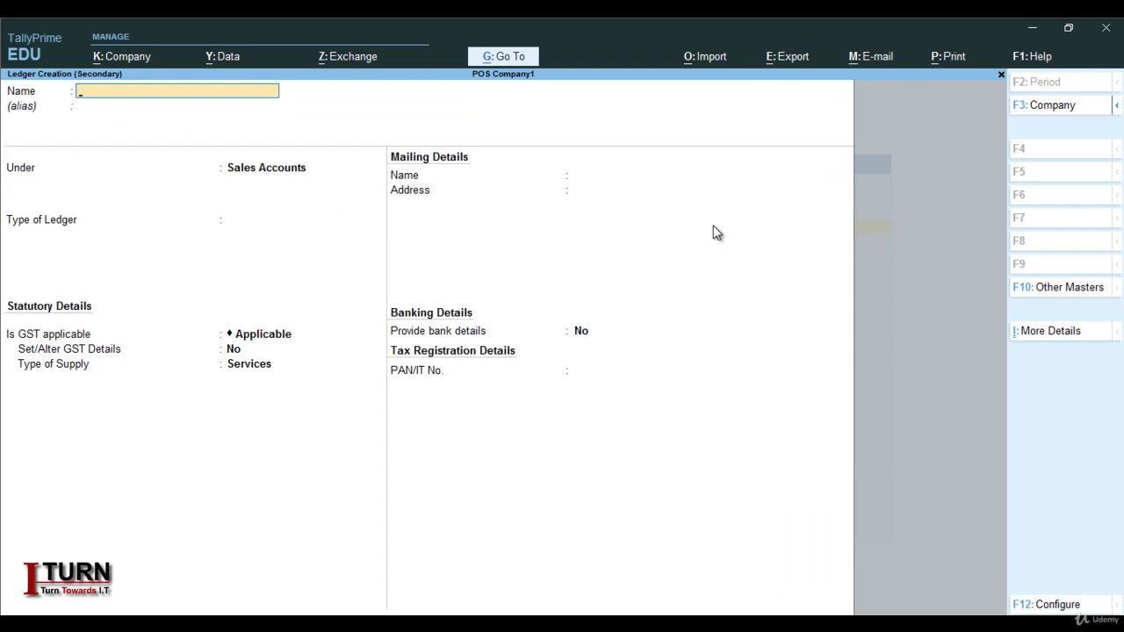
key(Caps_Lock)
text(CGST)
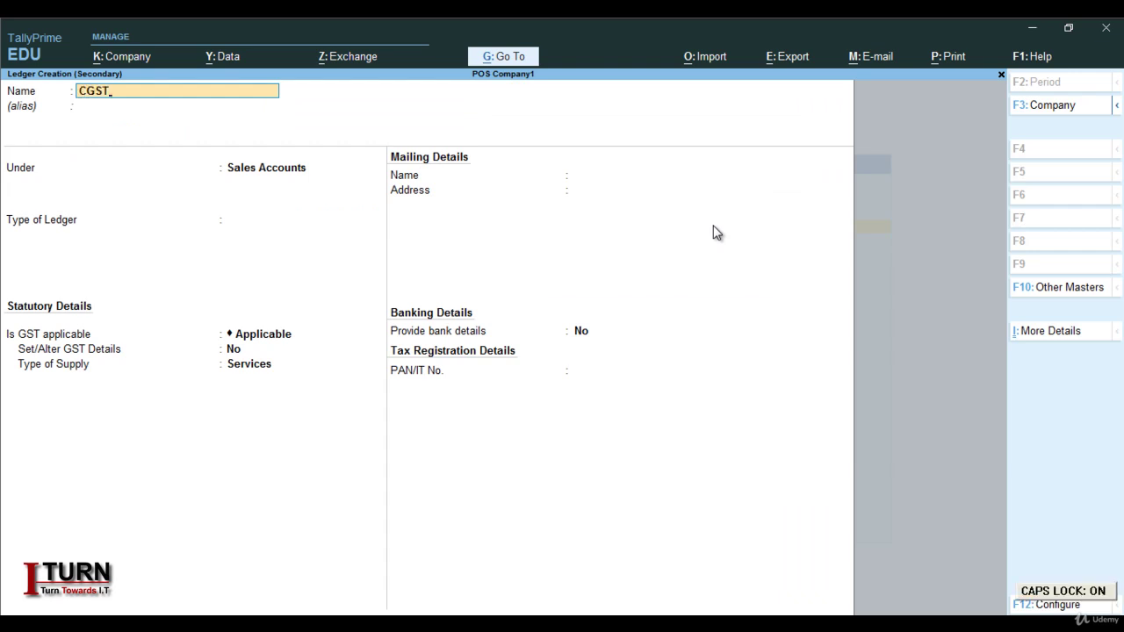
key(Return)
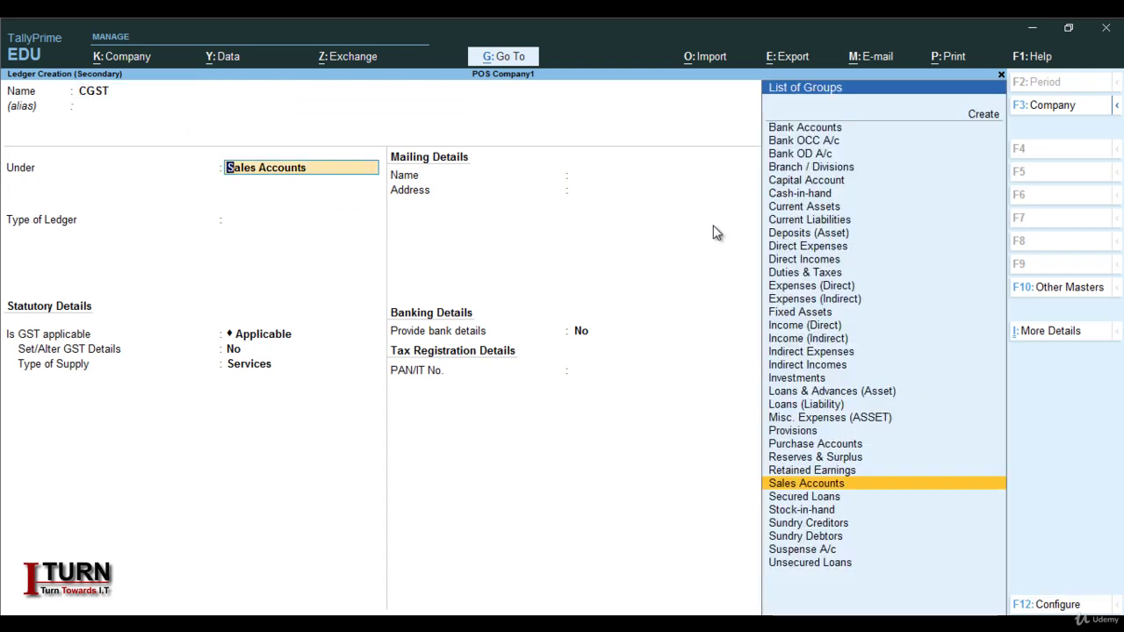
text(DU)
key(Return)
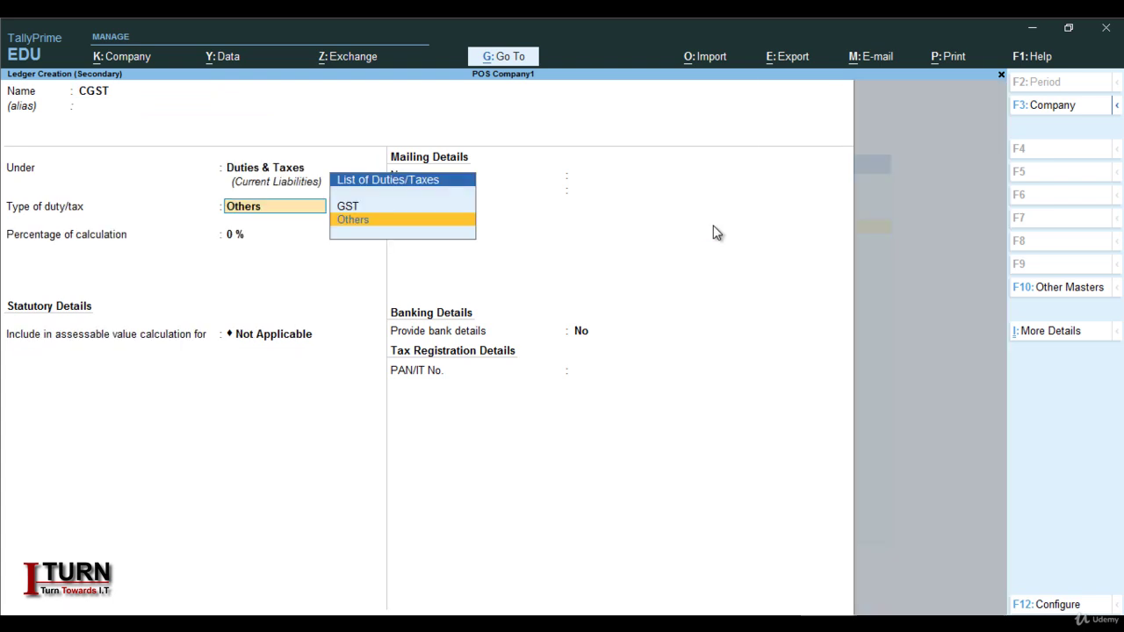
Set the CGST ledger's duty type to GST and tax type to Central Tax, save it, and accept its entry with Remove if Zero on
key(Up)
key(Return)
key(Down)
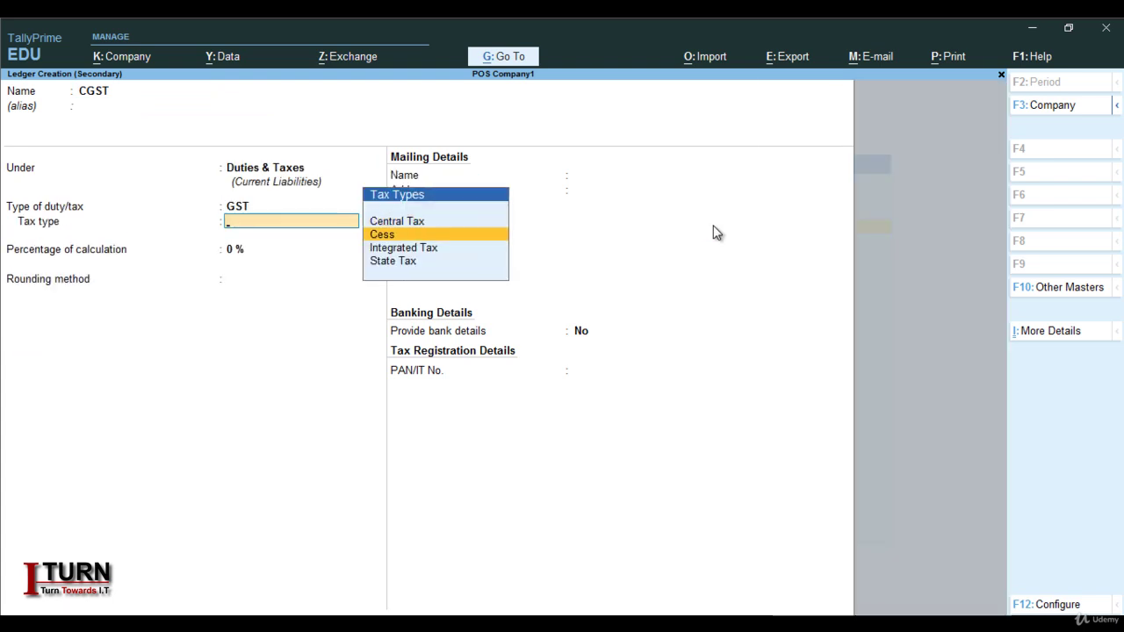
key(Up)
key(Return)
key(Return)
key(Return)
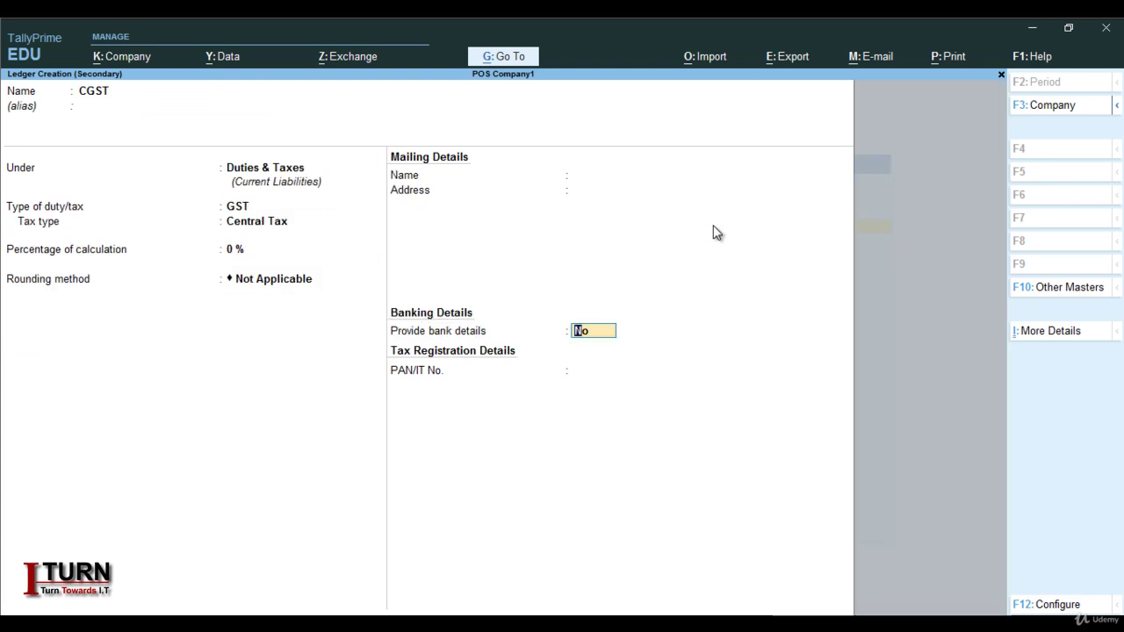
key(Return)
key(Return)
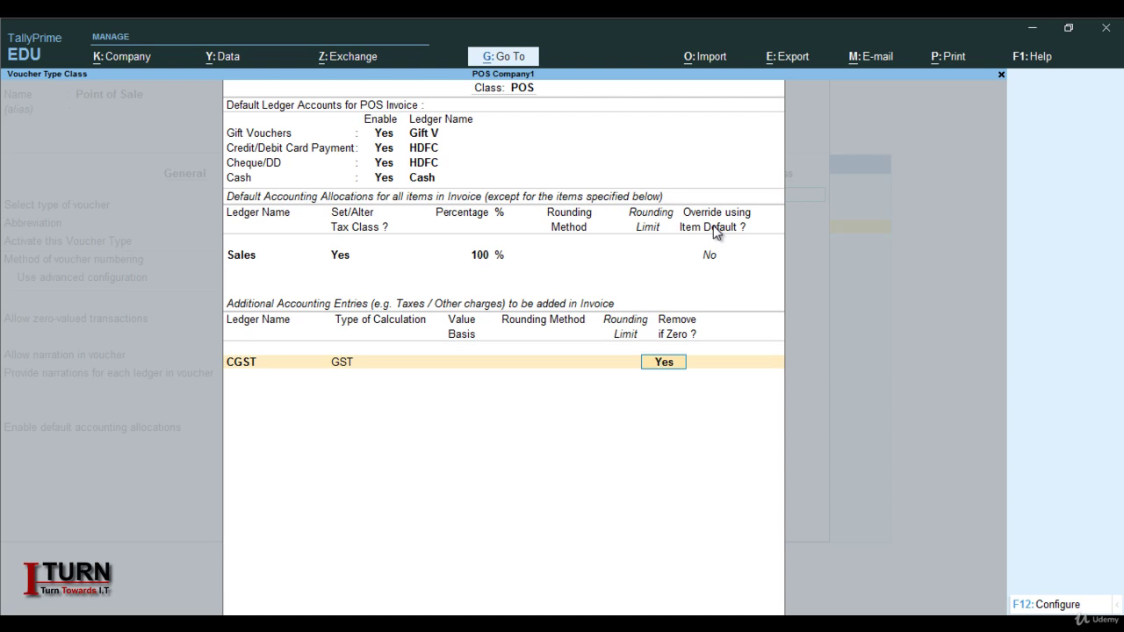
key(Return)
Start another additional-entry ledger named SGST and keep it under Duties & Taxes
key(alt+c)
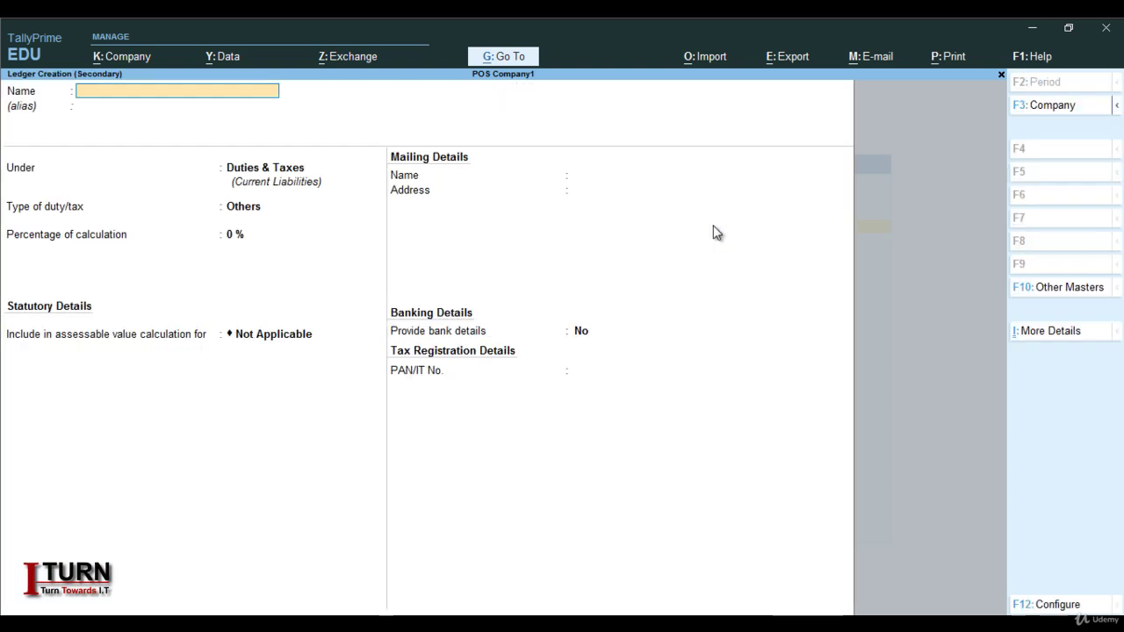
key(Caps_Lock)
key(Caps_Lock)
text(SGST)
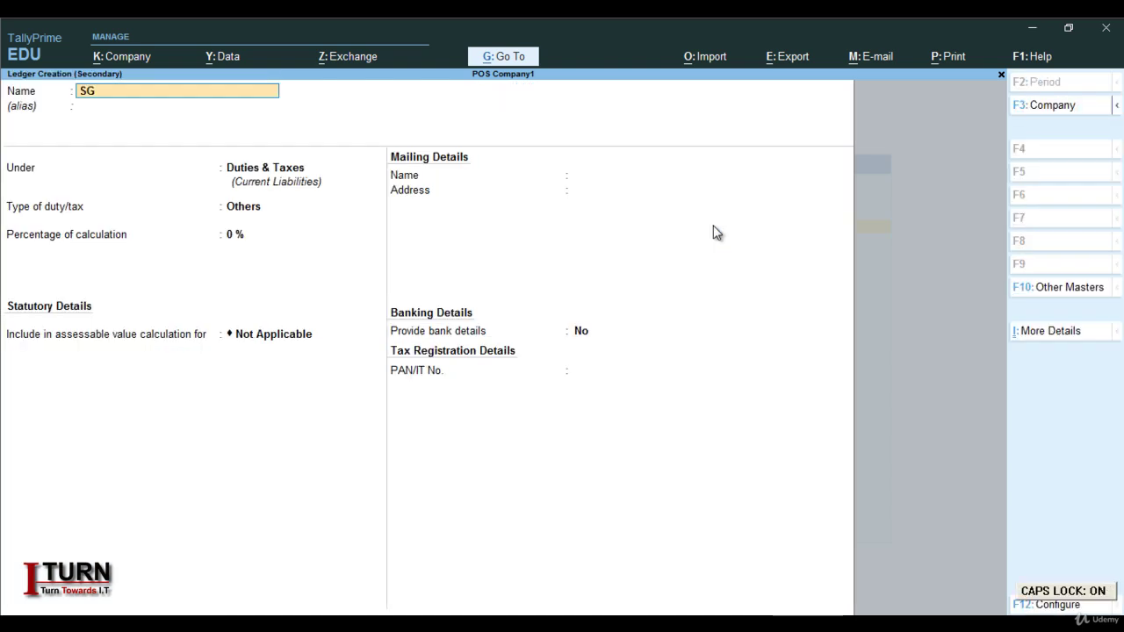
key(Return)
key(Return)
key(Return)
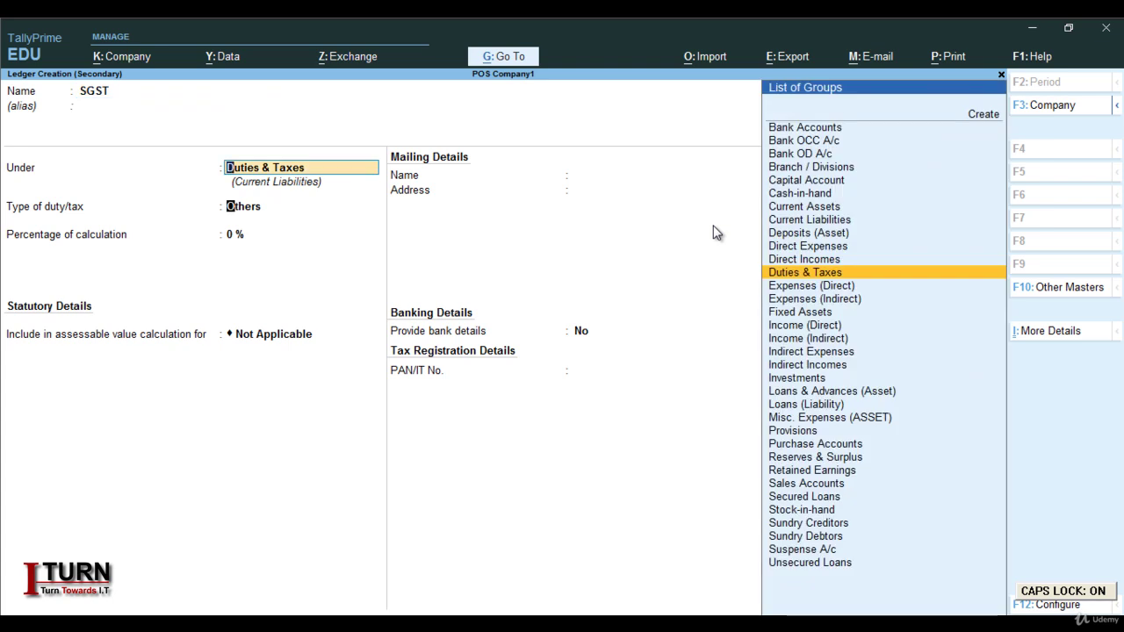
Set the SGST ledger's duty type to GST and tax type to State Tax, save it, and accept its entry with Remove if Zero on
key(Up)
key(Return)
key(Down)
key(Down)
key(Down)
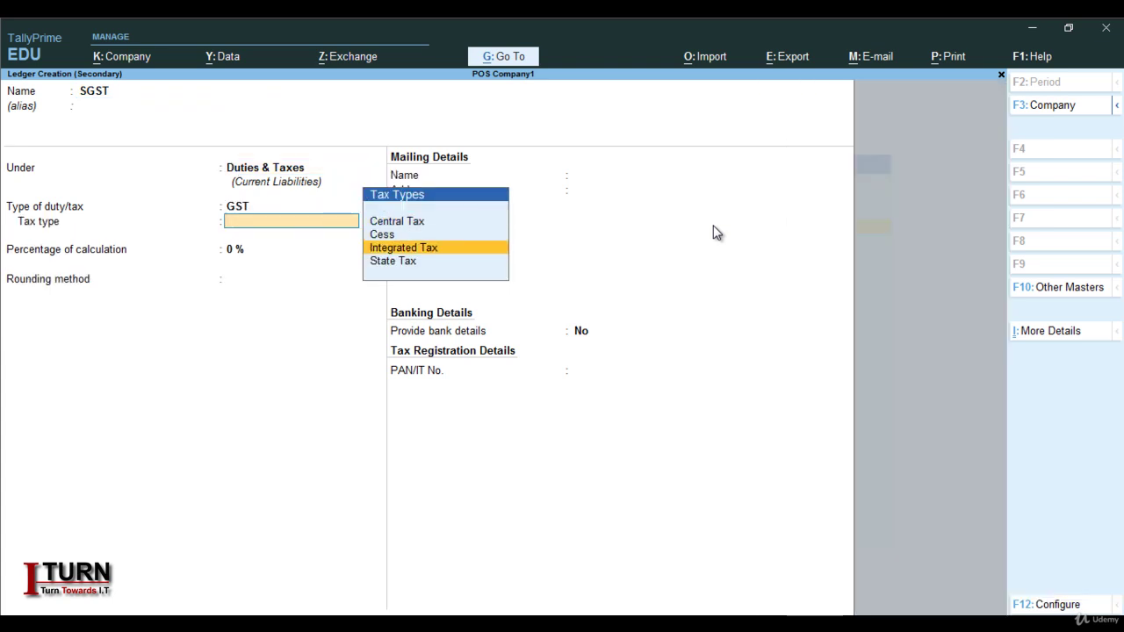
key(Return)
key(Return)
key(Return)
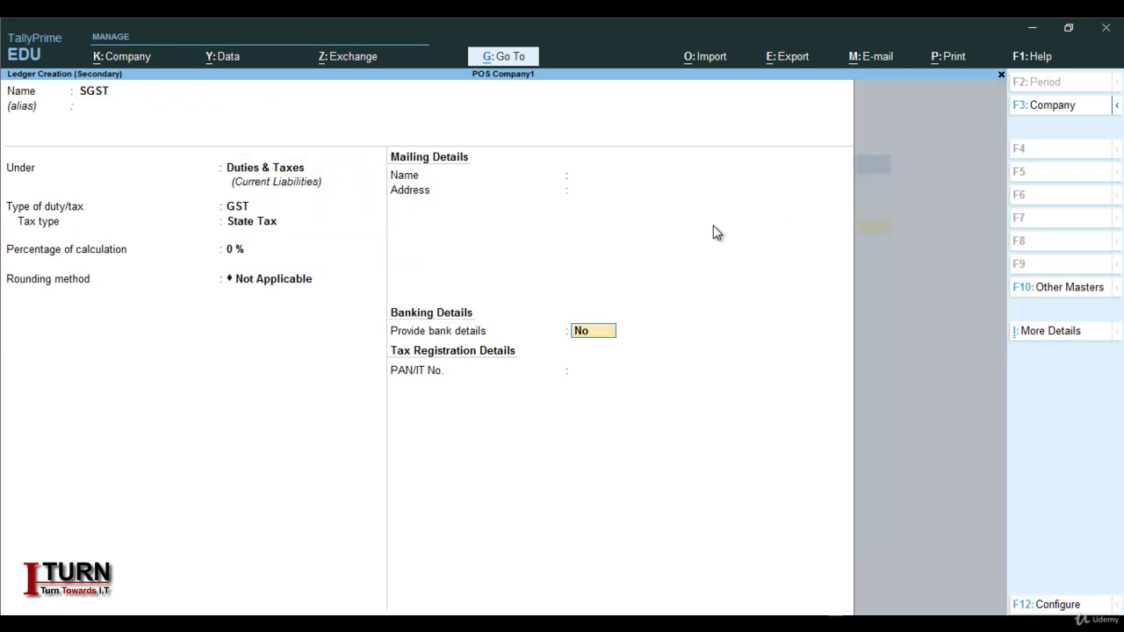
key(Return)
key(Return)
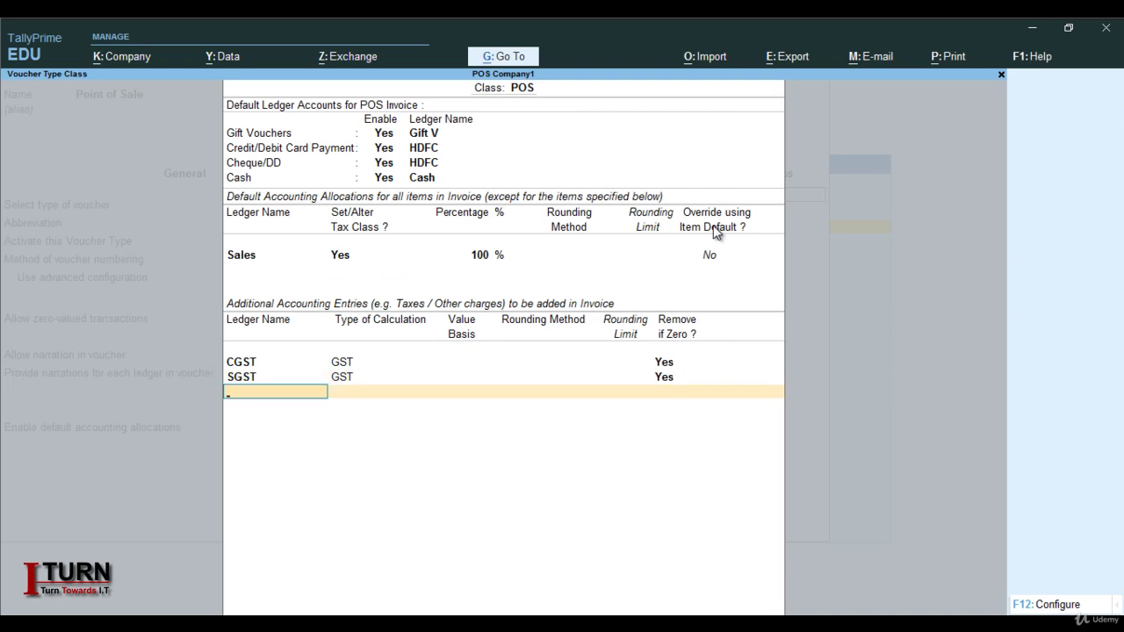
Finish the additional entries, save the POS class with the Point of Sale voucher type, and return to the Gateway of Tally
key(Return)
key(Return)
key(Return)
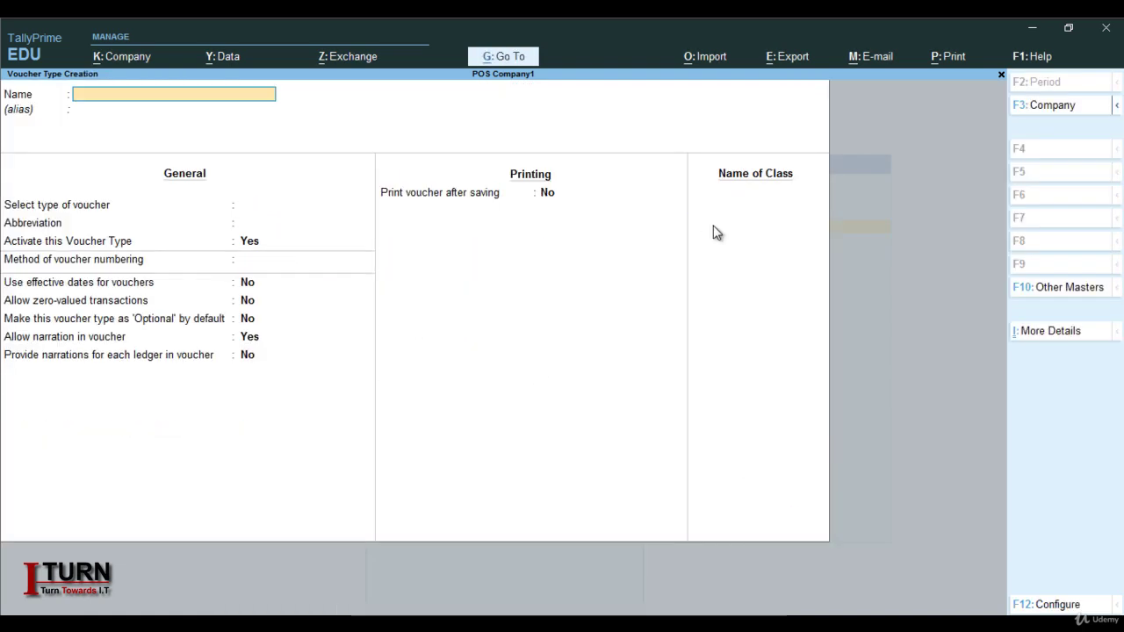
key(Escape)
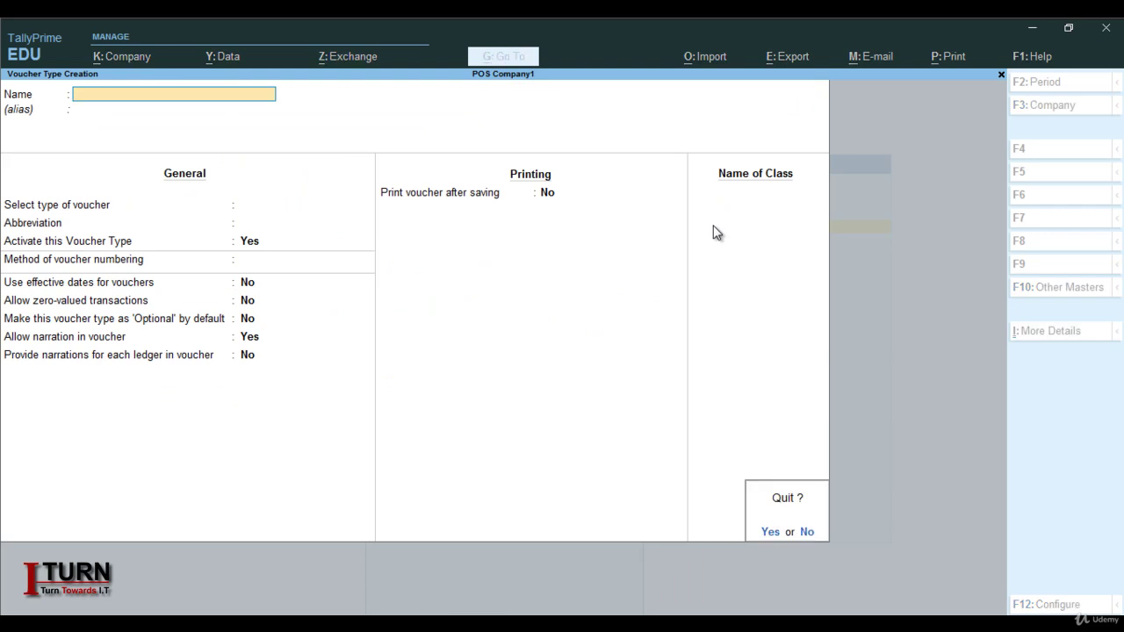
key(Return)
key(Escape)
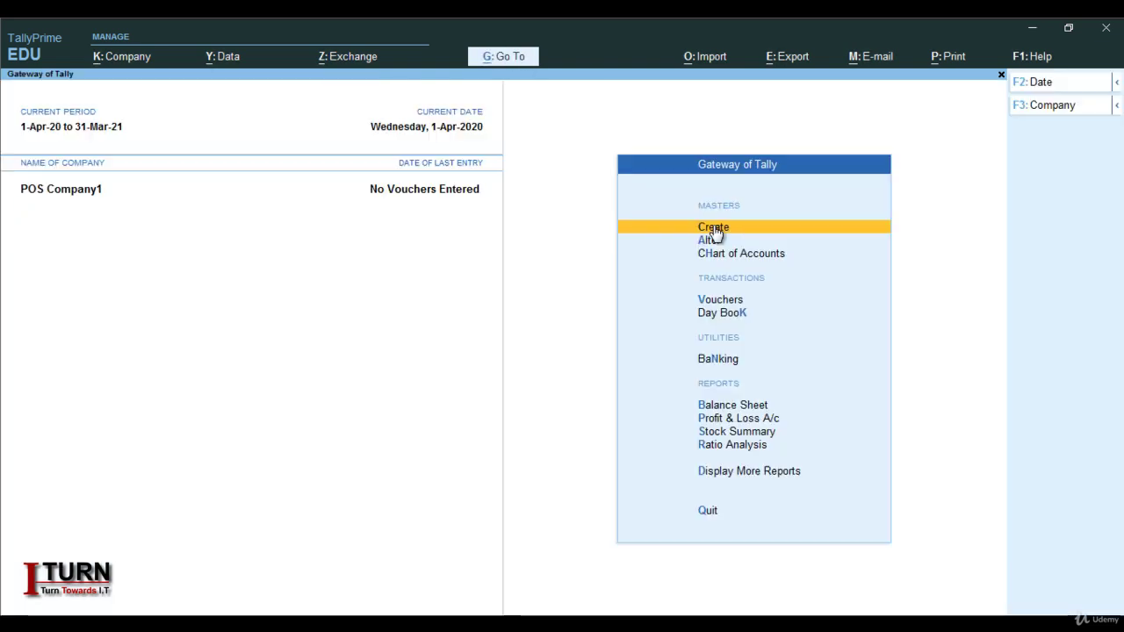
Start a sales voucher using the Point of Sale voucher type and the POS voucher class
key(Down)
key(Down)
key(Down)
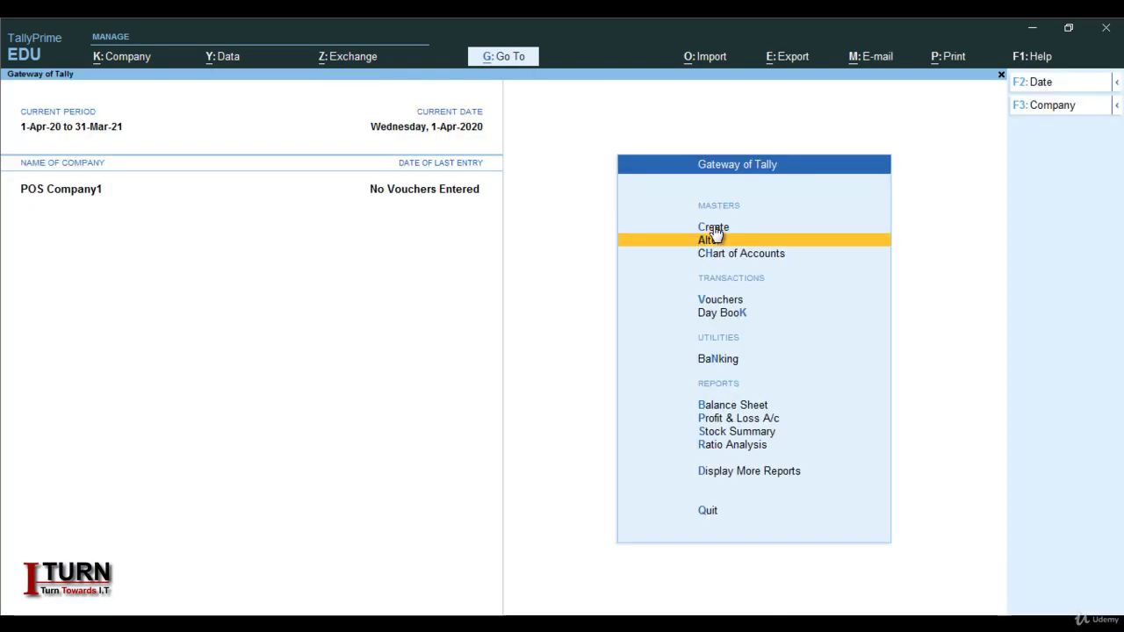
key(Return)
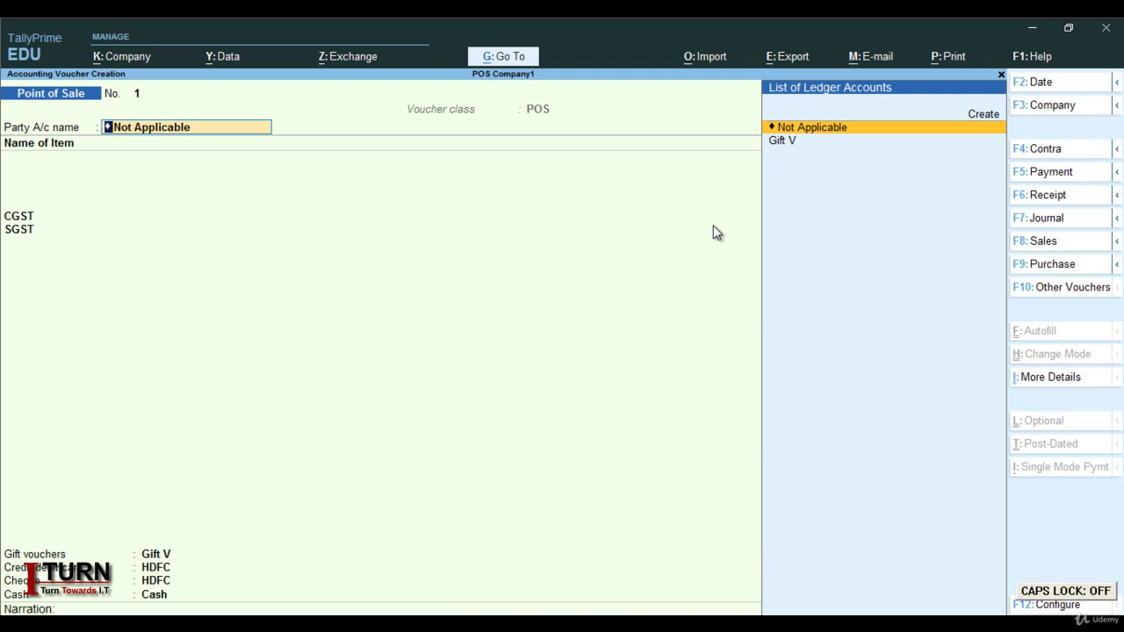
key(F8)
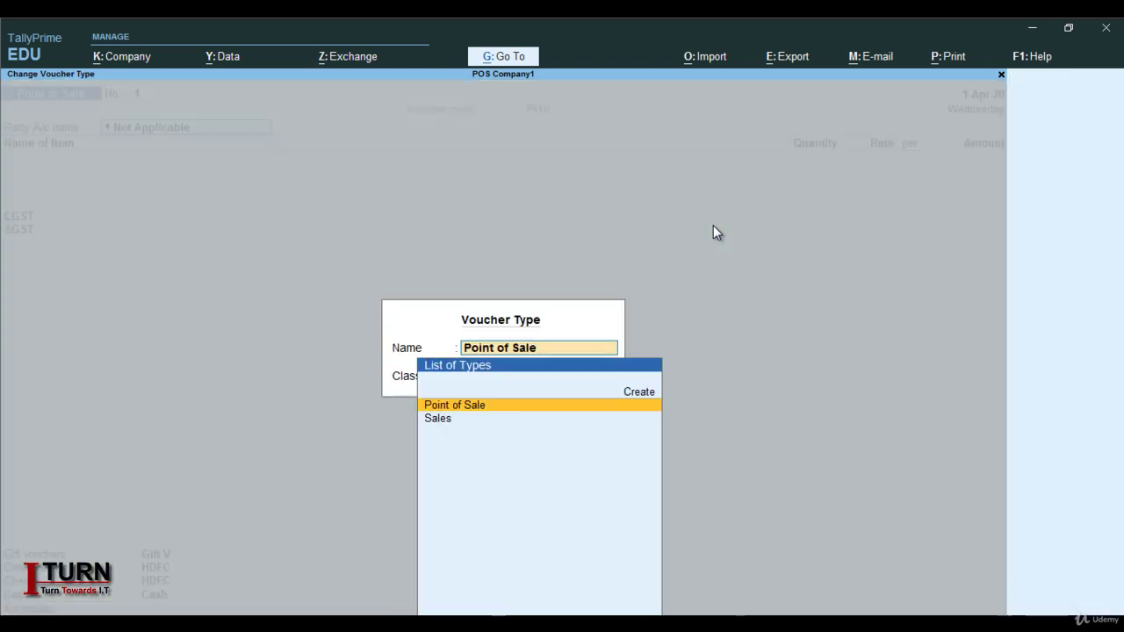
key(Return)
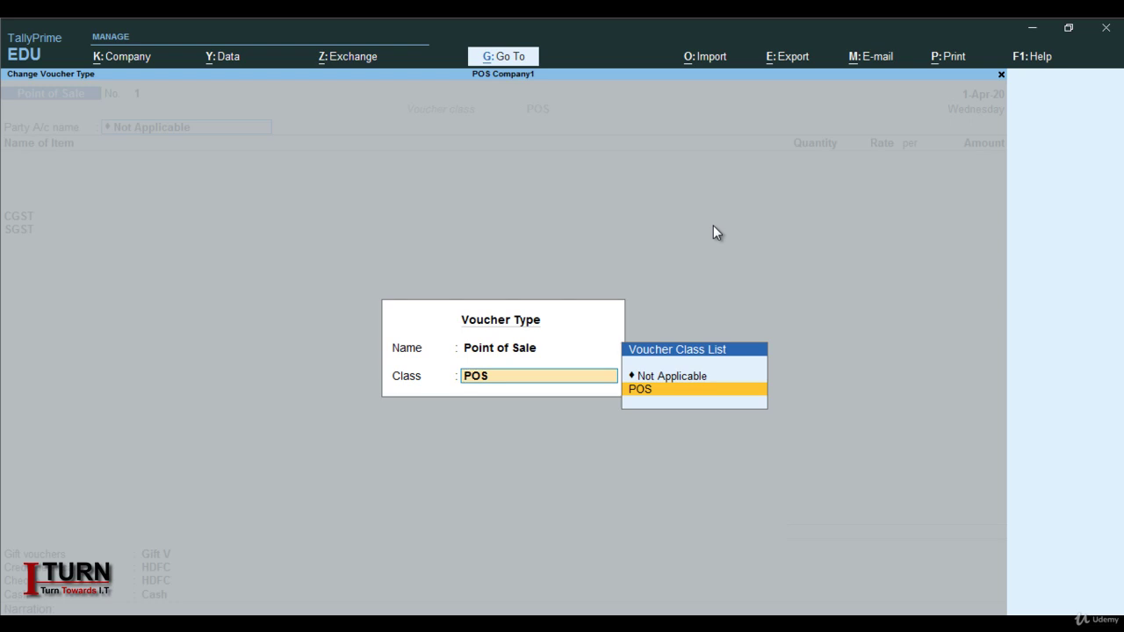
key(Return)
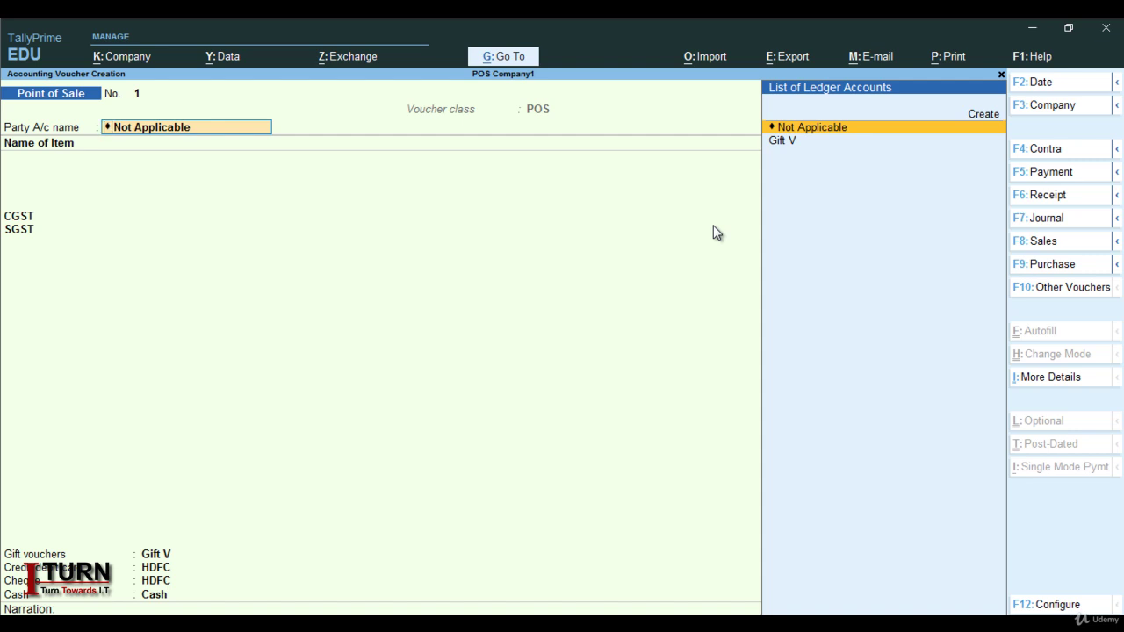
Create a party ledger with the customer's name under Sundry Debtors, keeping bill-by-bill balances on and the default credit period blank
key(alt+c)
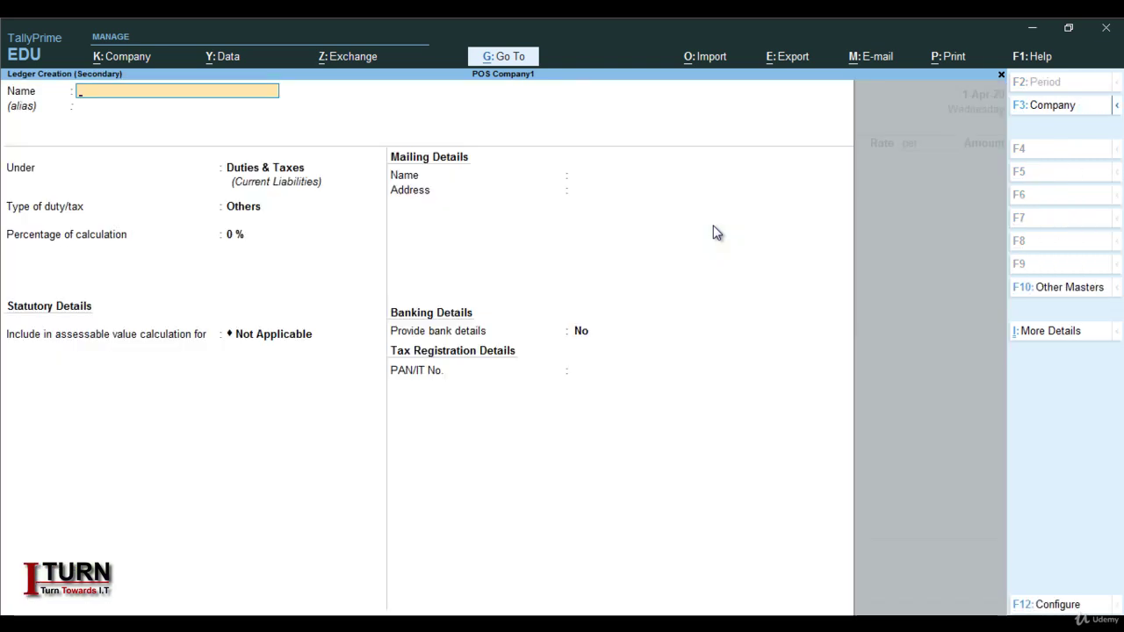
text(Ram)
key(Return)
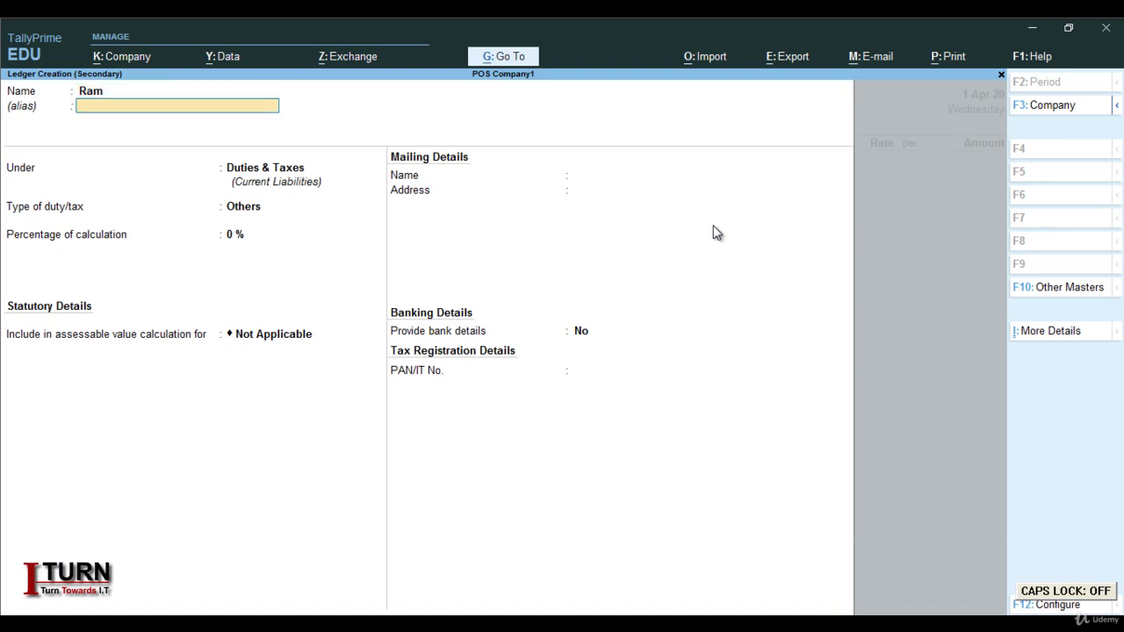
key(Return)
text(Sun)
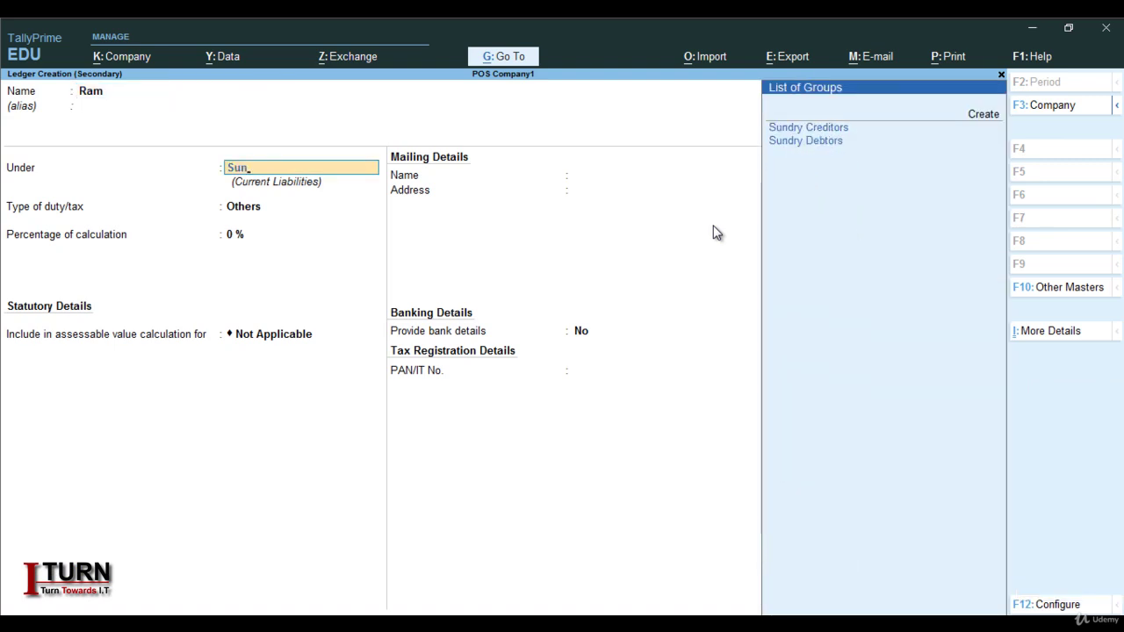
key(Down)
key(Return)
key(Return)
key(Return)
key(Return)
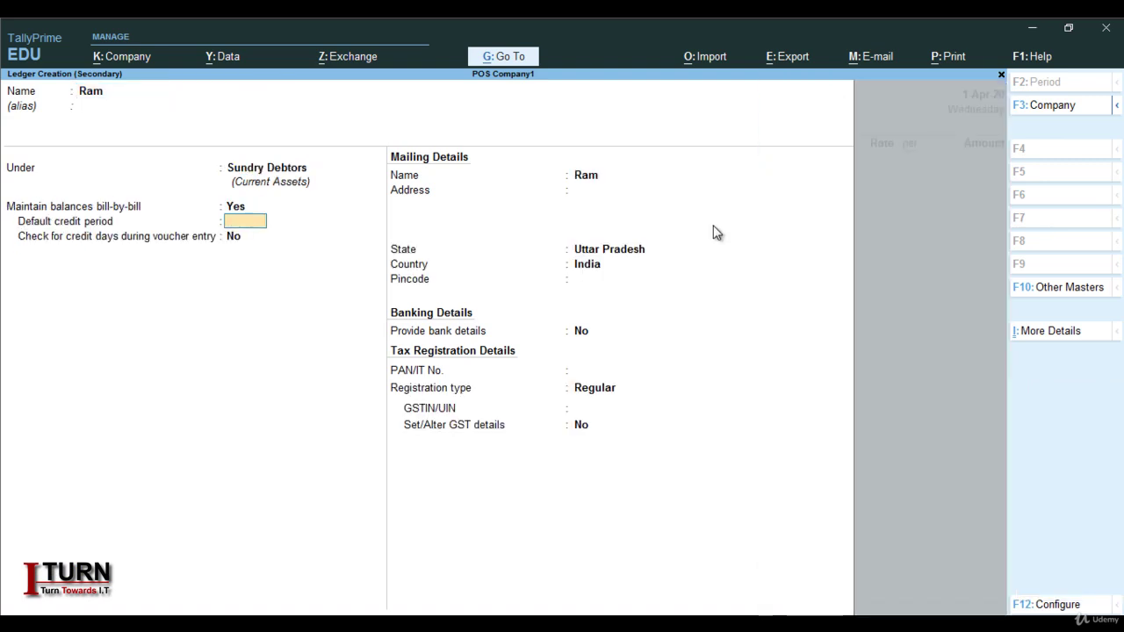
key(Return)
key(Return)
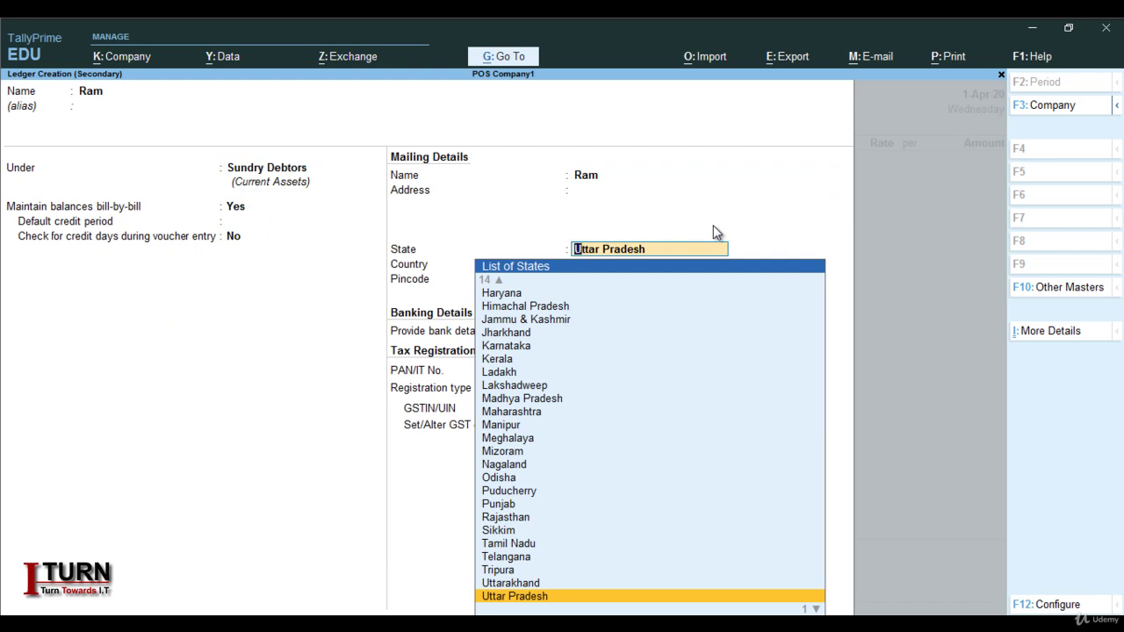
Fill in the customer's mailing address, keep the default state and country, and leave bank details set to No
key(BackSpace)
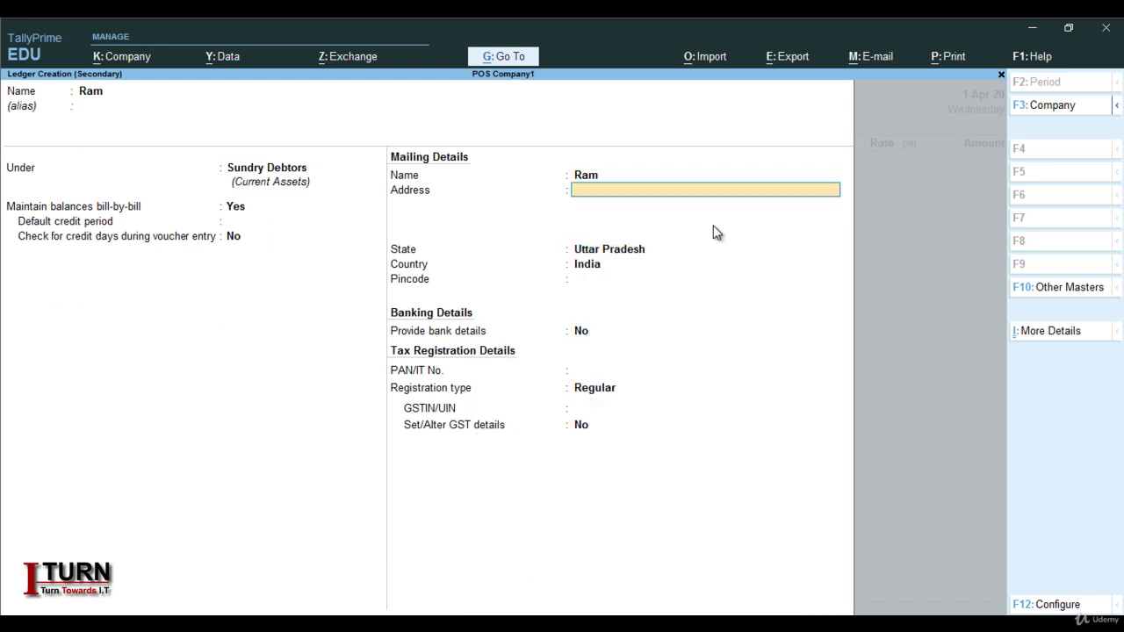
key(Caps_Lock)
text(S)
key(Caps_Lock)
text(ec -12)
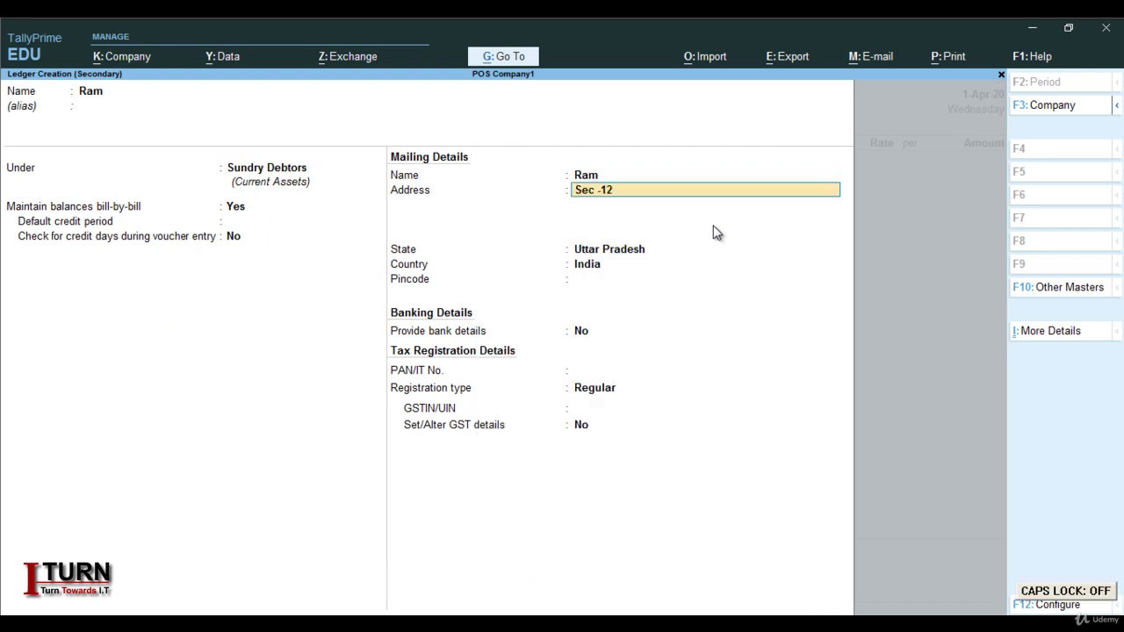
key(Return)
key(Caps_Lock)
text(N)
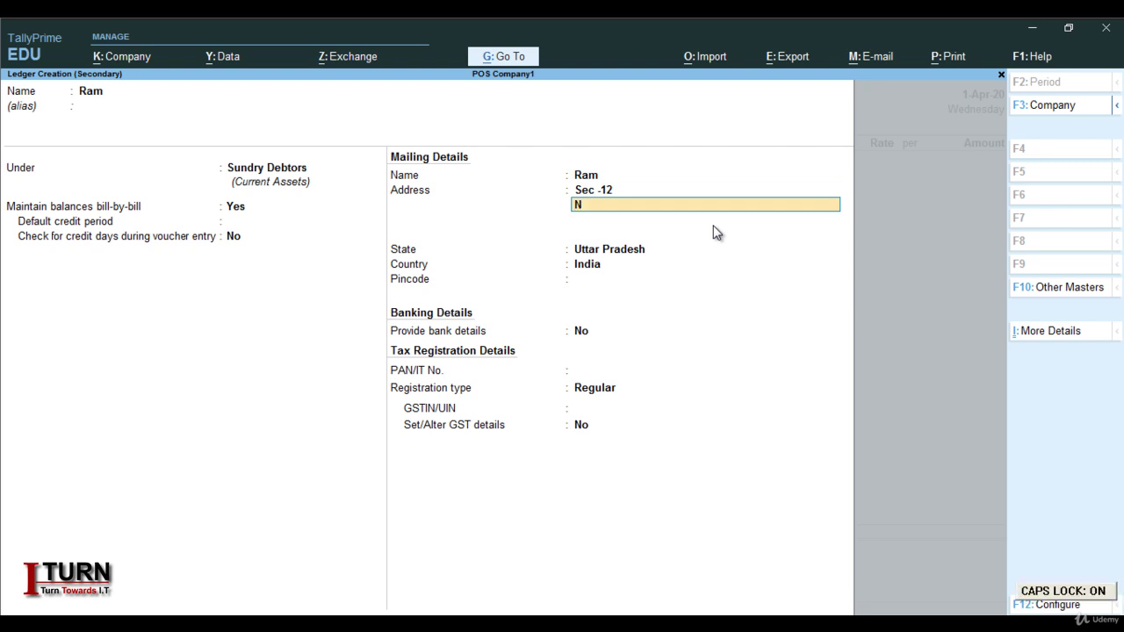
key(Caps_Lock)
text(oida)
key(Return)
key(Return)
key(Return)
key(Return)
key(Return)
key(Return)
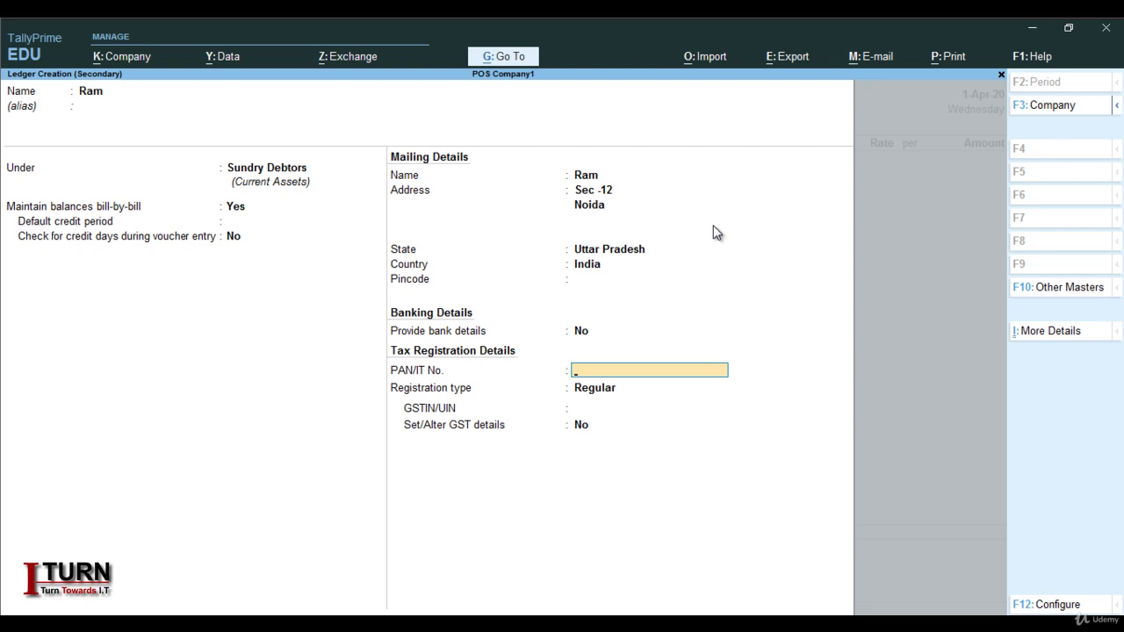
Enter the customer's PAN number, keep the registration type Regular without a GSTIN, and save the party ledger
key(Caps_Lock)
text(A)
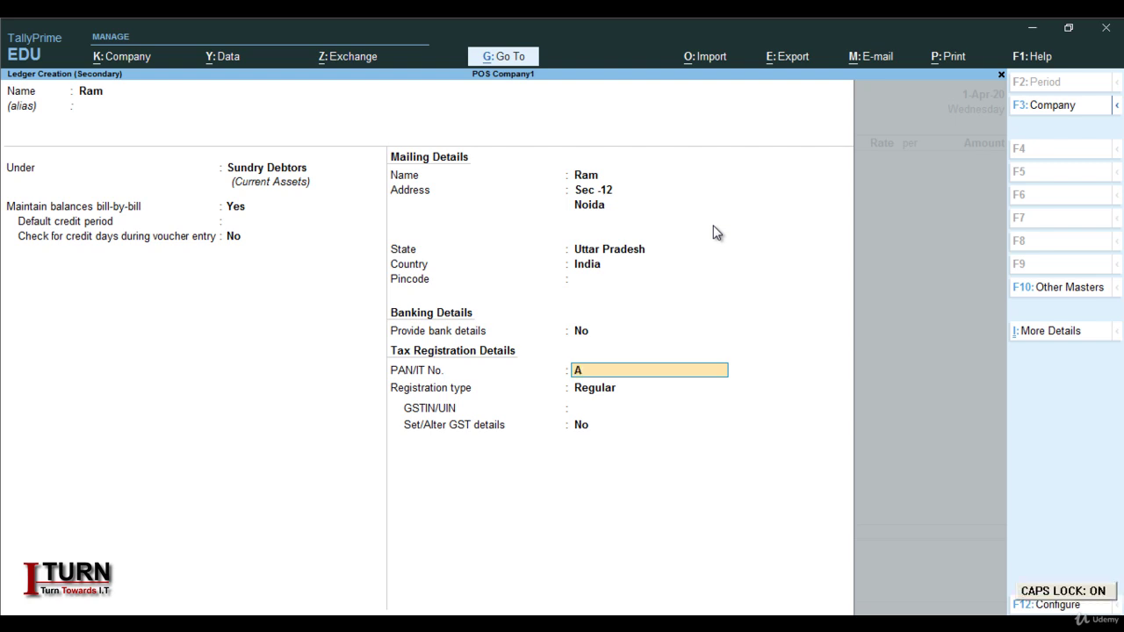
text(IV68686)
key(Caps_Lock)
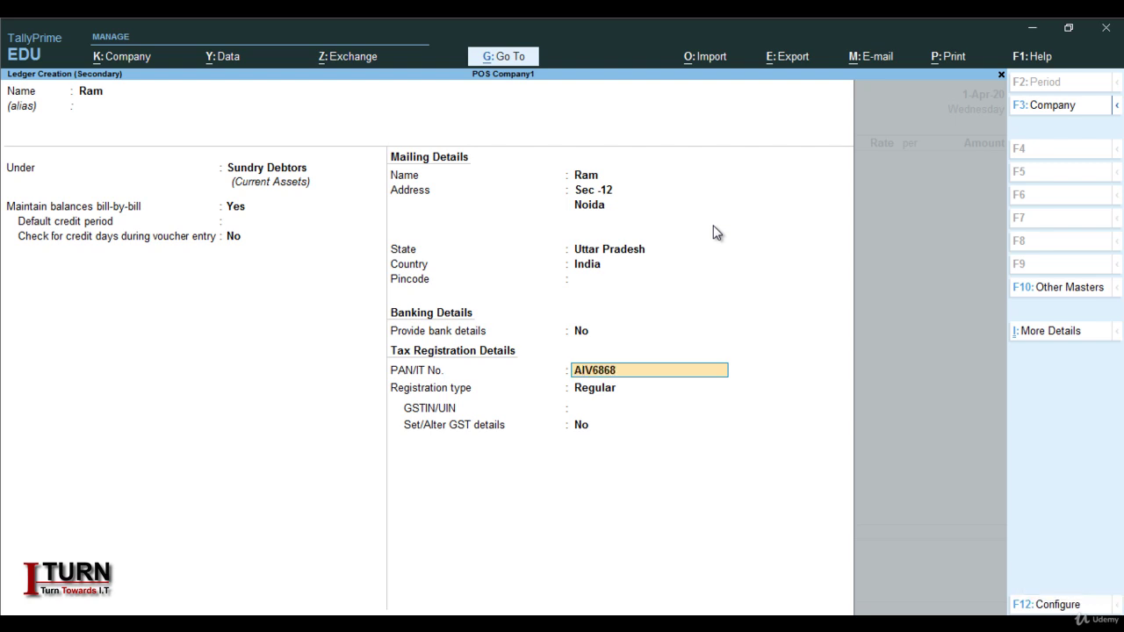
text(HJ)
key(Return)
key(Return)
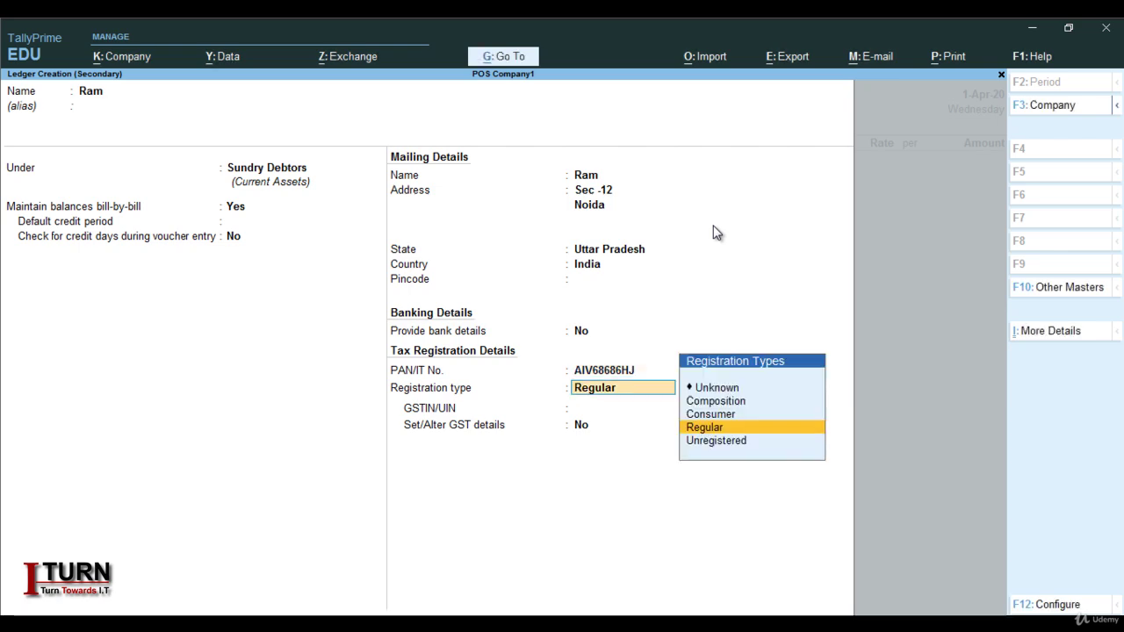
key(Return)
key(Return)
key(Return)
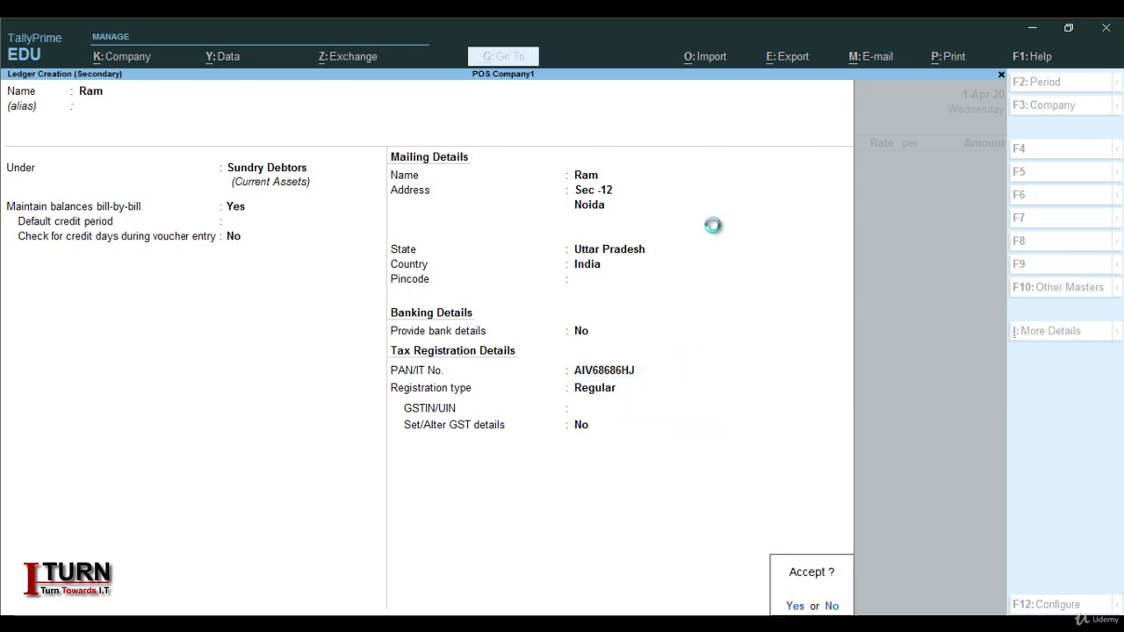
key(Return)
Select the new customer as the voucher's party and accept the party details with the default place of supply
key(Return)
key(Return)
key(Return)
key(Return)
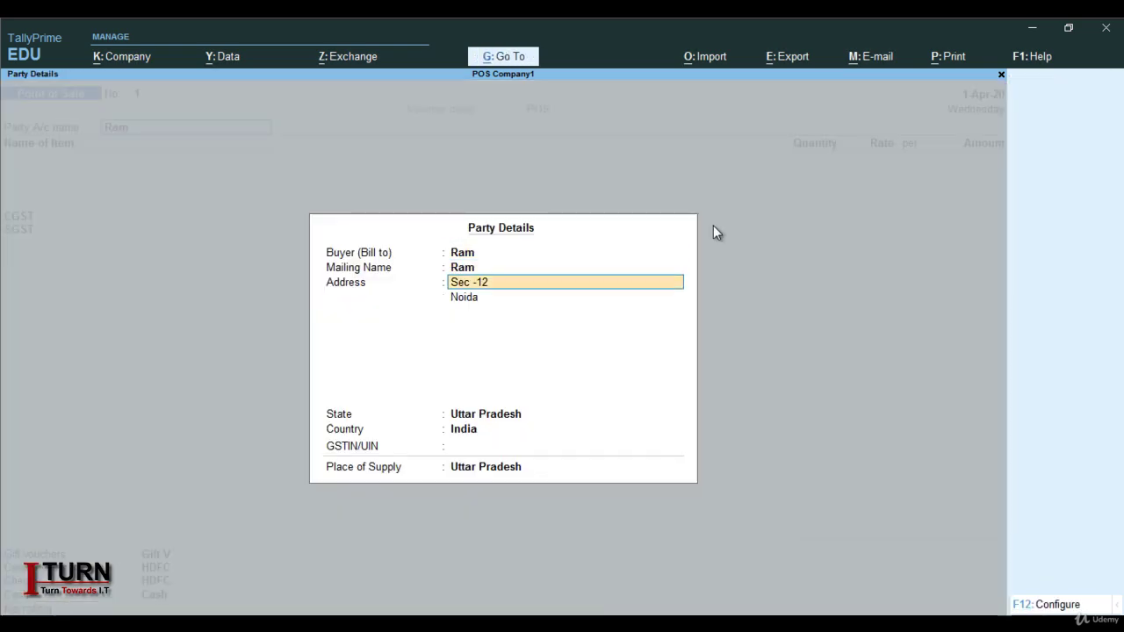
key(Return)
key(Return)
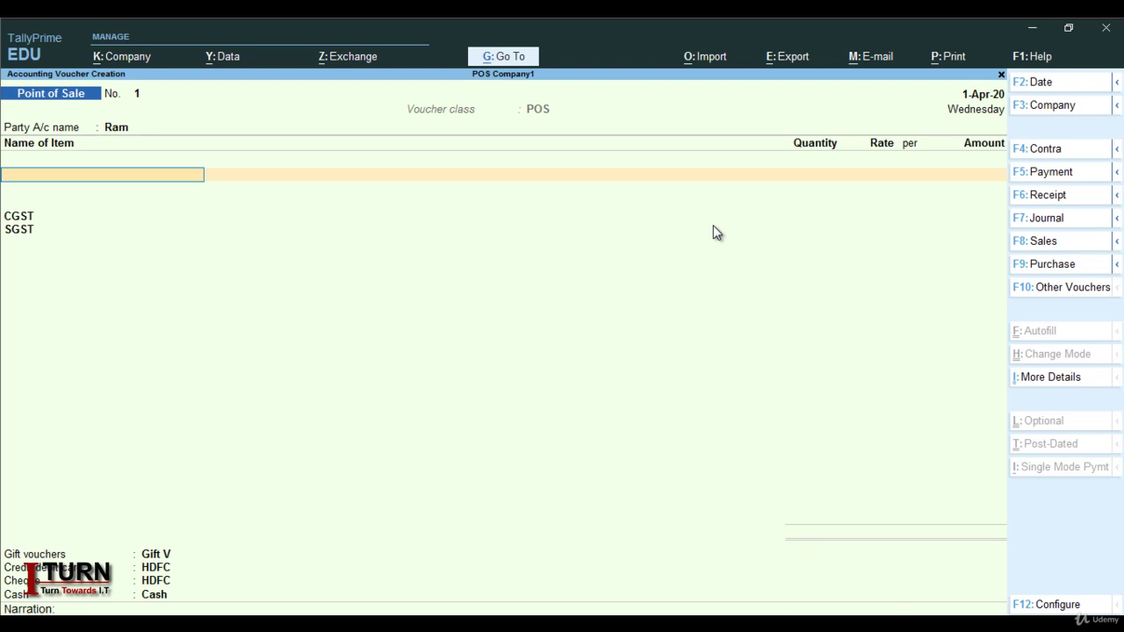
Start a new stock item named Refrigerator under Primary for the voucher's first item line
key(alt+c)
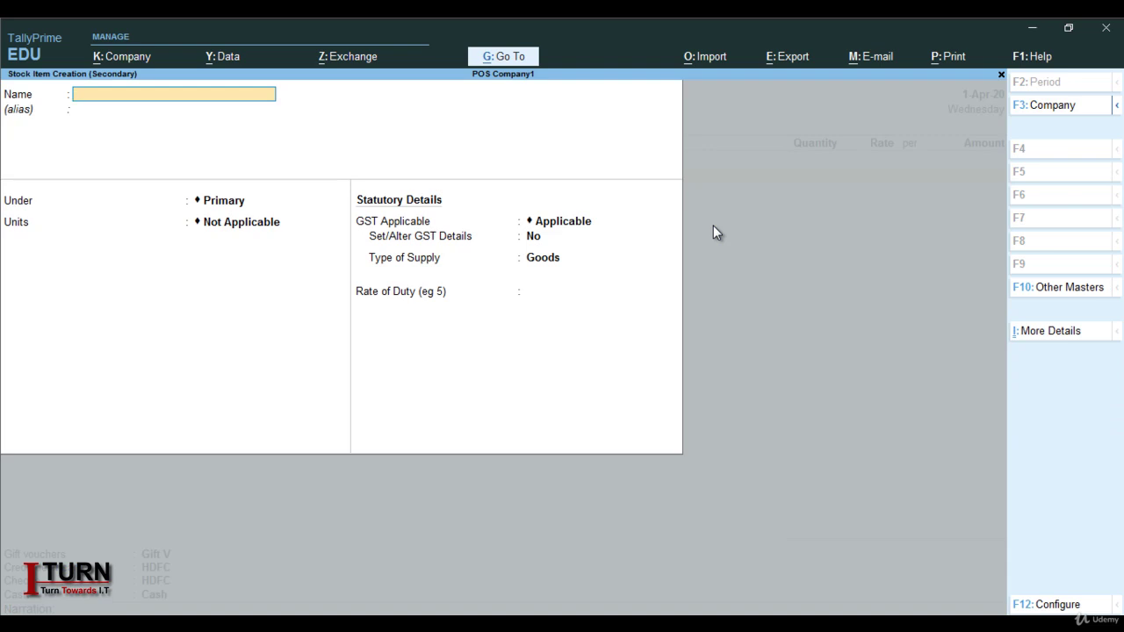
text(Re)
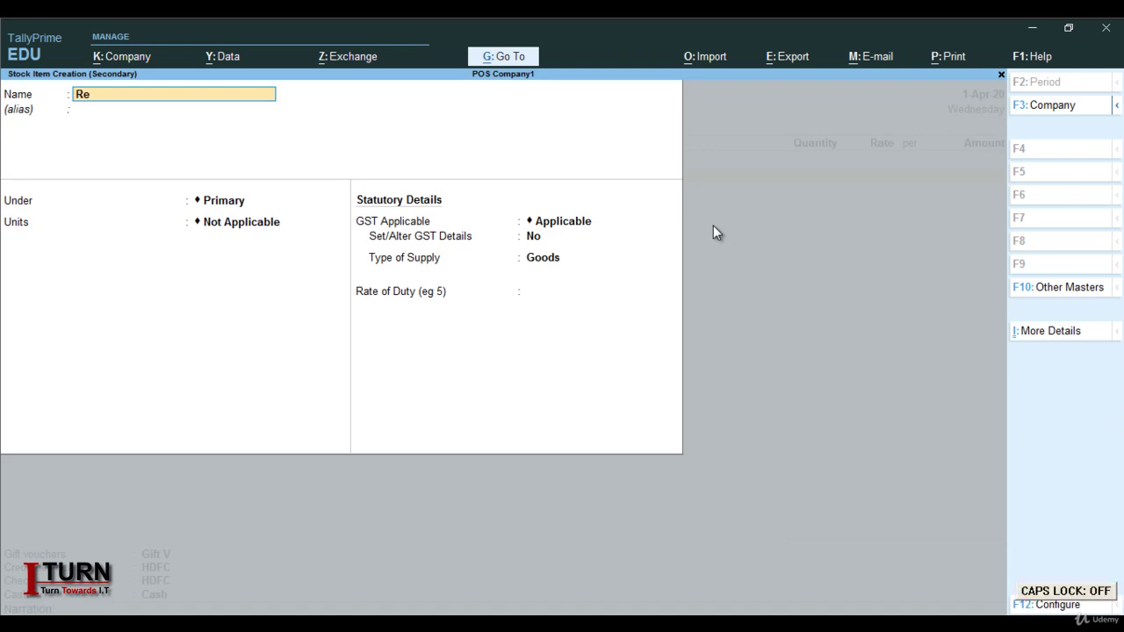
text(frigerator)
key(Return)
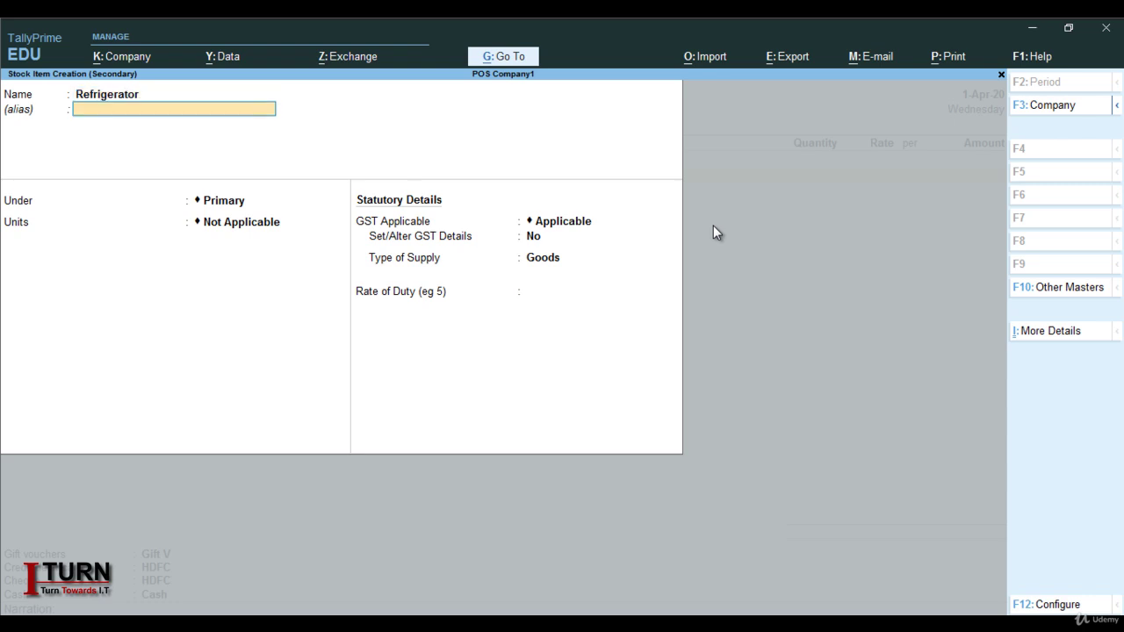
key(Return)
key(Return)
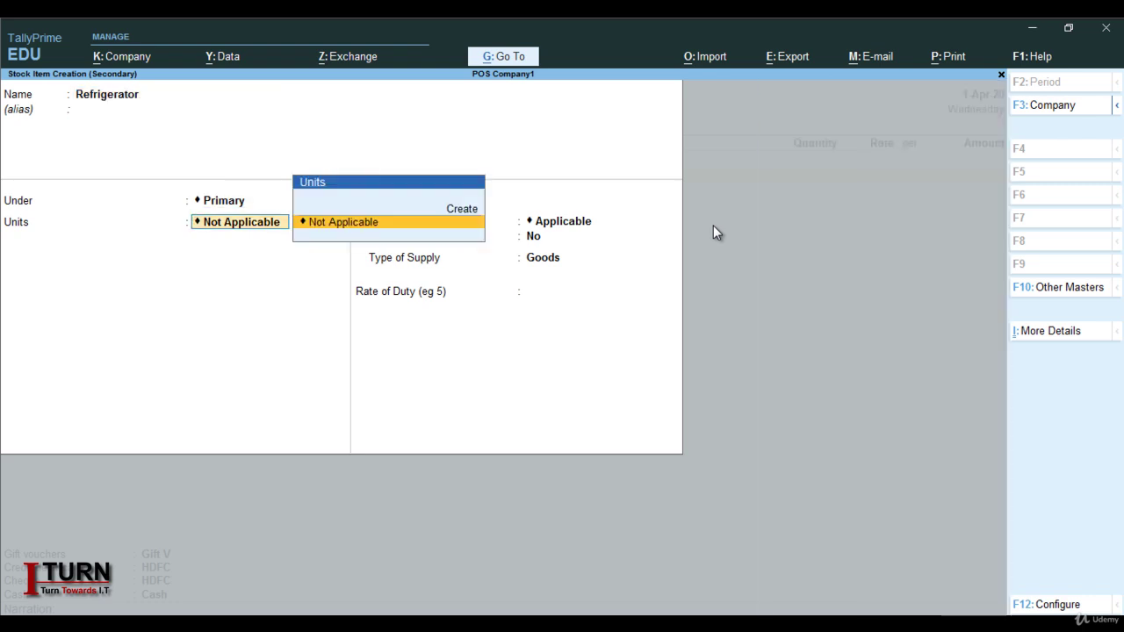
Create a simple unit pcs with UQC PCS-PIECES and 0 decimal places, and use it for the Refrigerator item without BOM components
key(alt+c)
text(pcs)
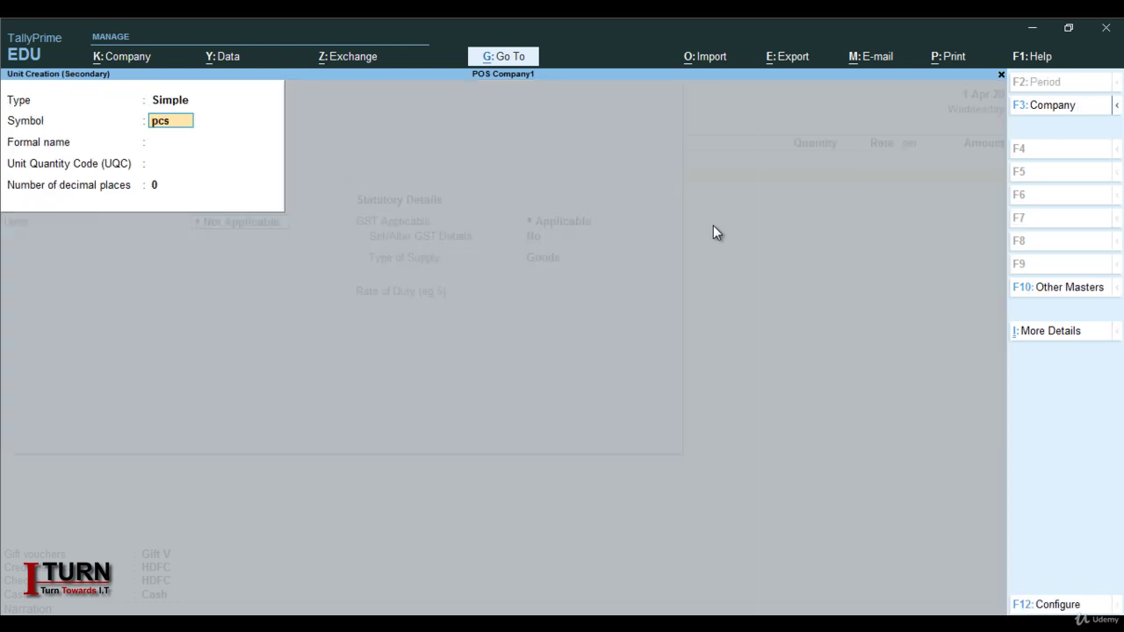
key(Return)
key(Return)
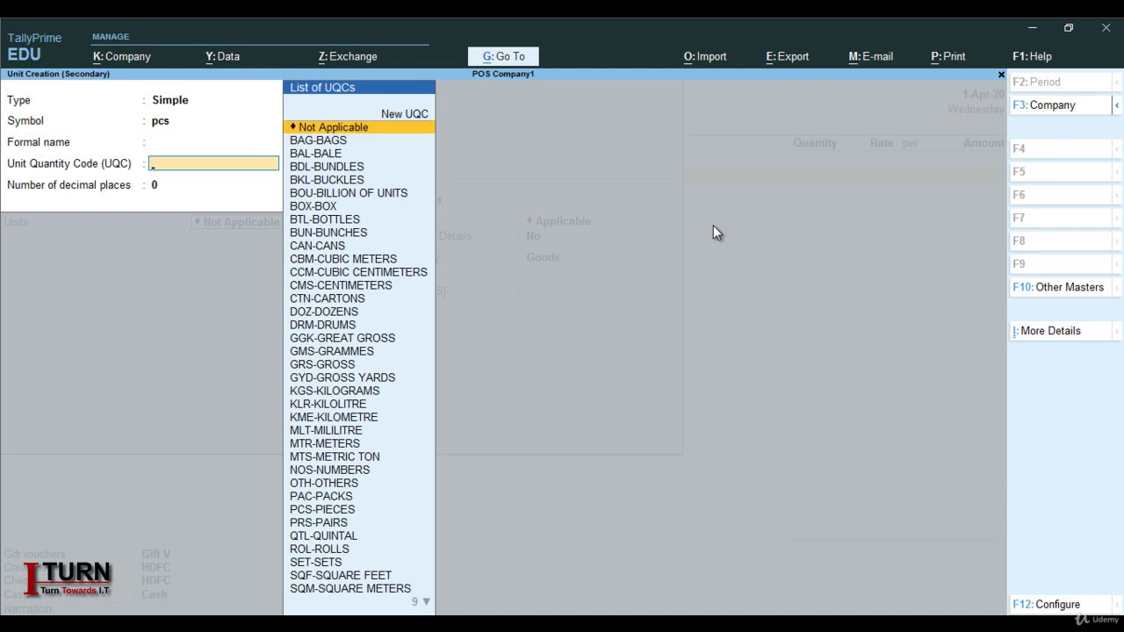
text(pi)
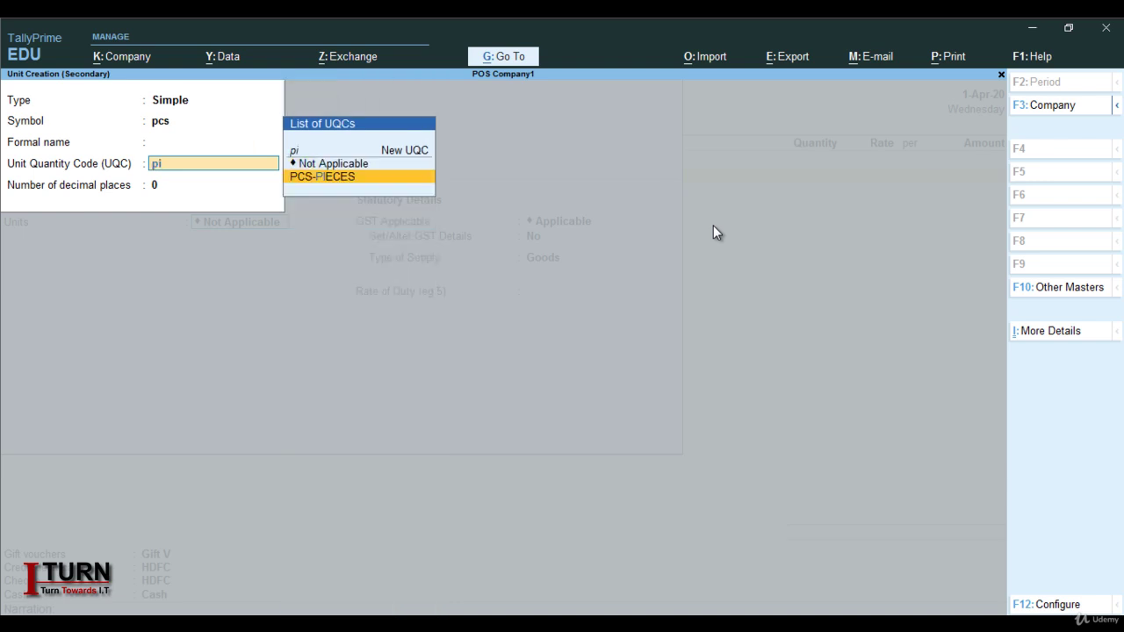
key(Return)
key(Return)
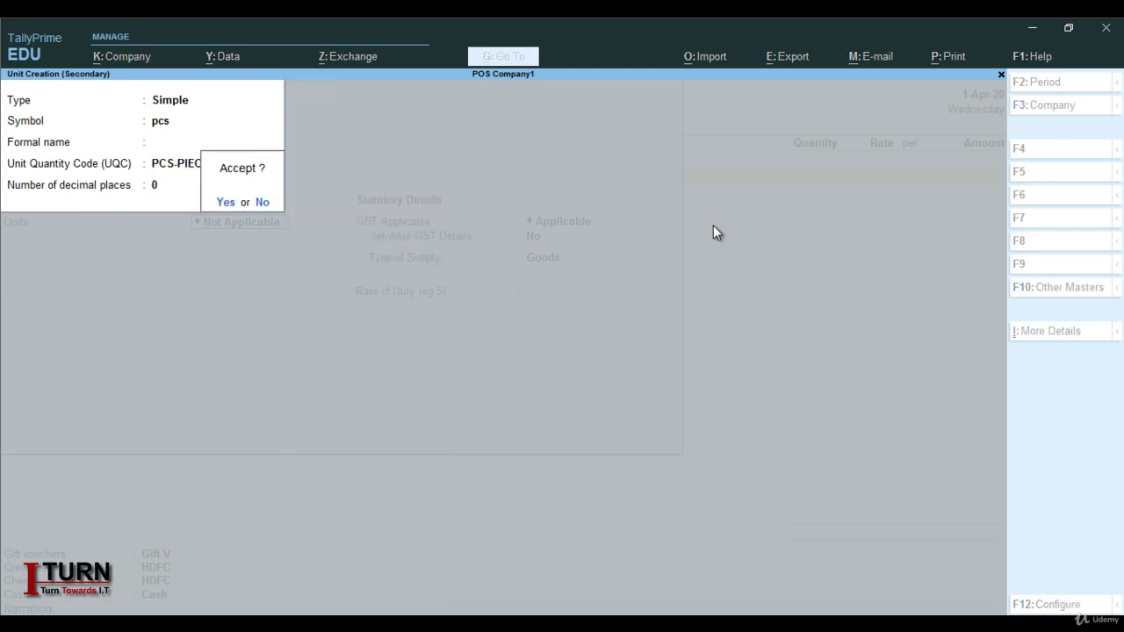
key(Return)
key(Return)
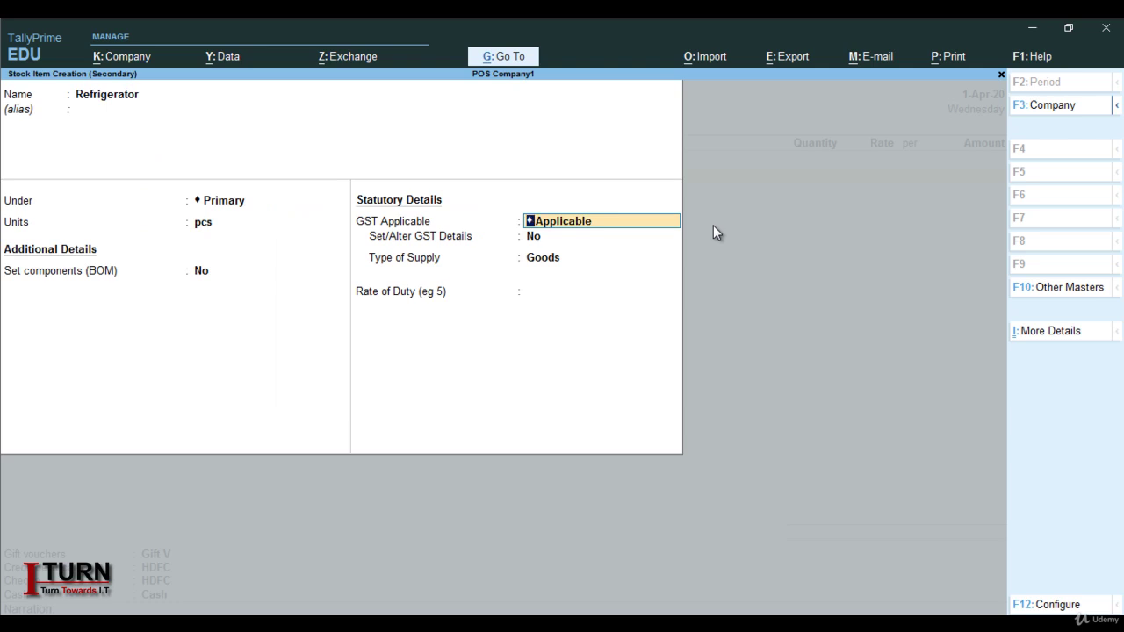
Keep GST applicable for Refrigerator and set its GST details to On Value, Taxable, with 18% integrated tax and 0% cess
key(Return)
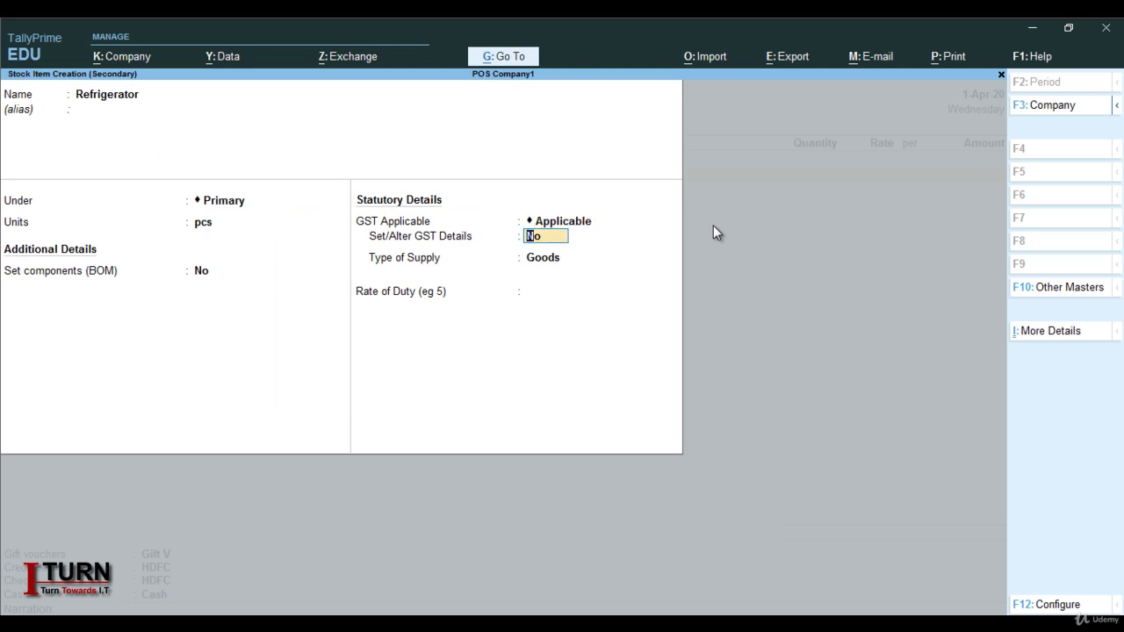
key(y)
key(Return)
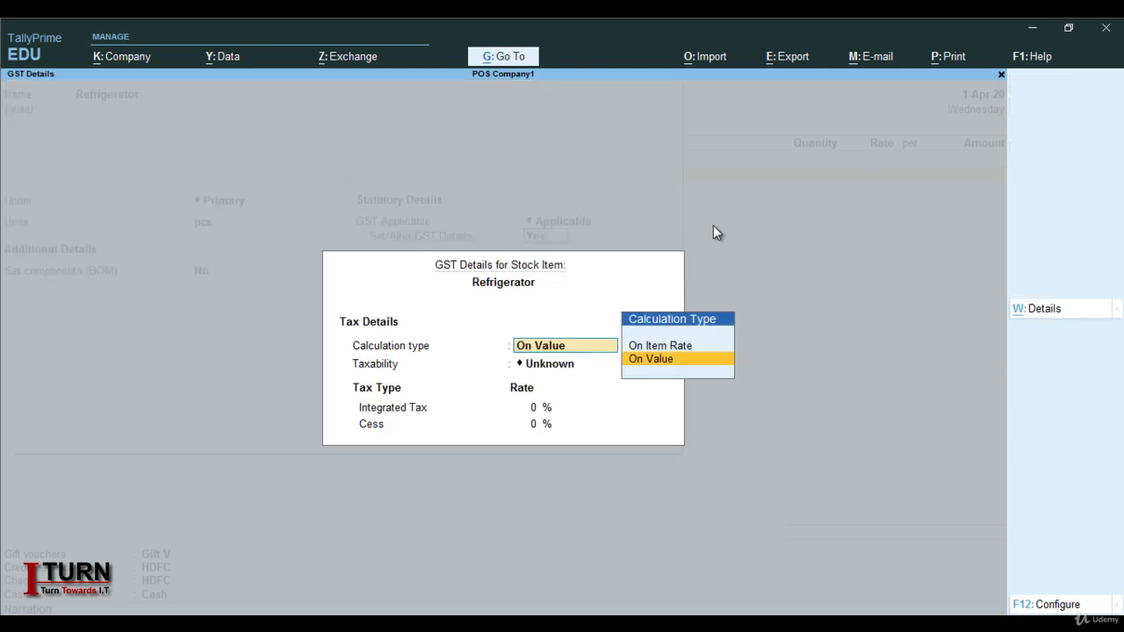
key(Return)
key(Down)
key(Down)
key(Down)
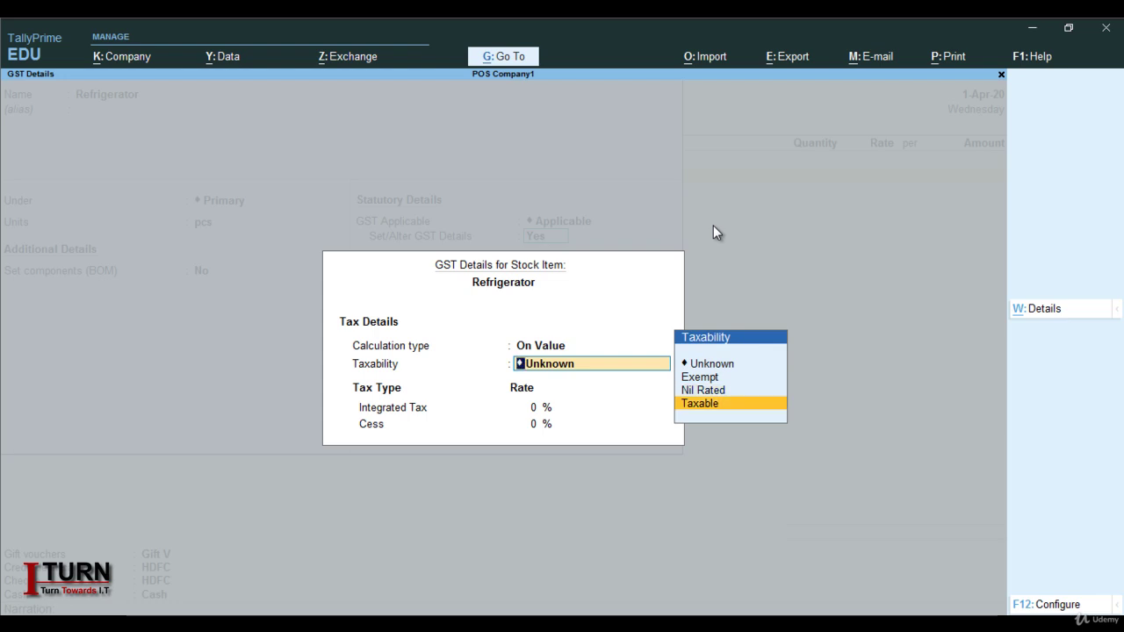
key(Return)
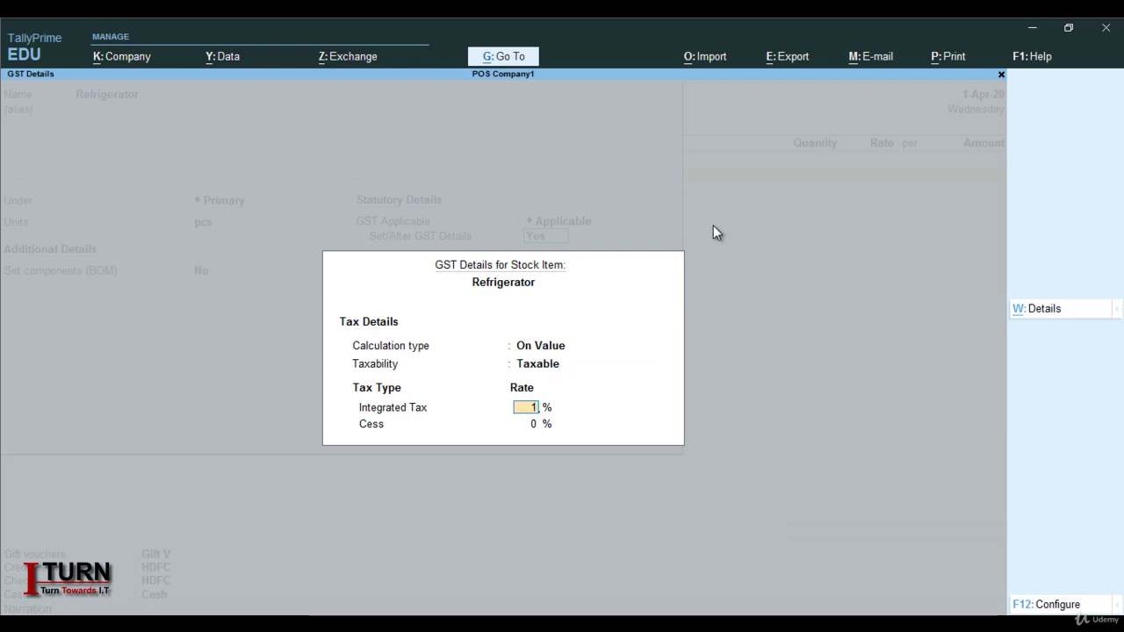
text(18)
key(Return)
key(Return)
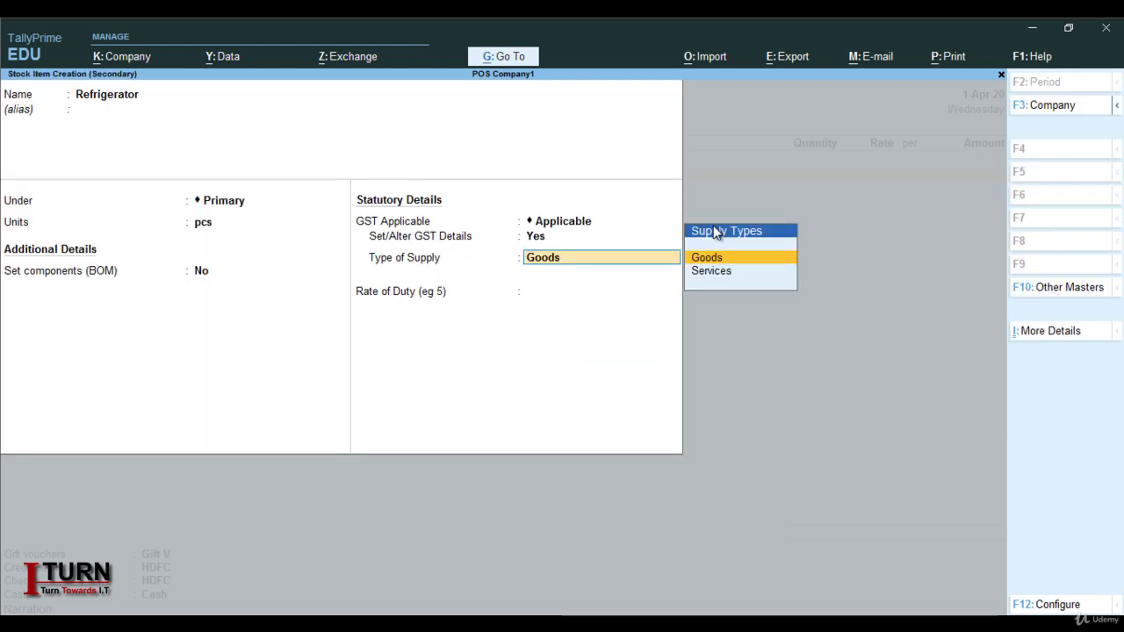
Keep Goods as the type of supply with a 0 rate of duty, and save the Refrigerator item
key(Return)
key(Return)
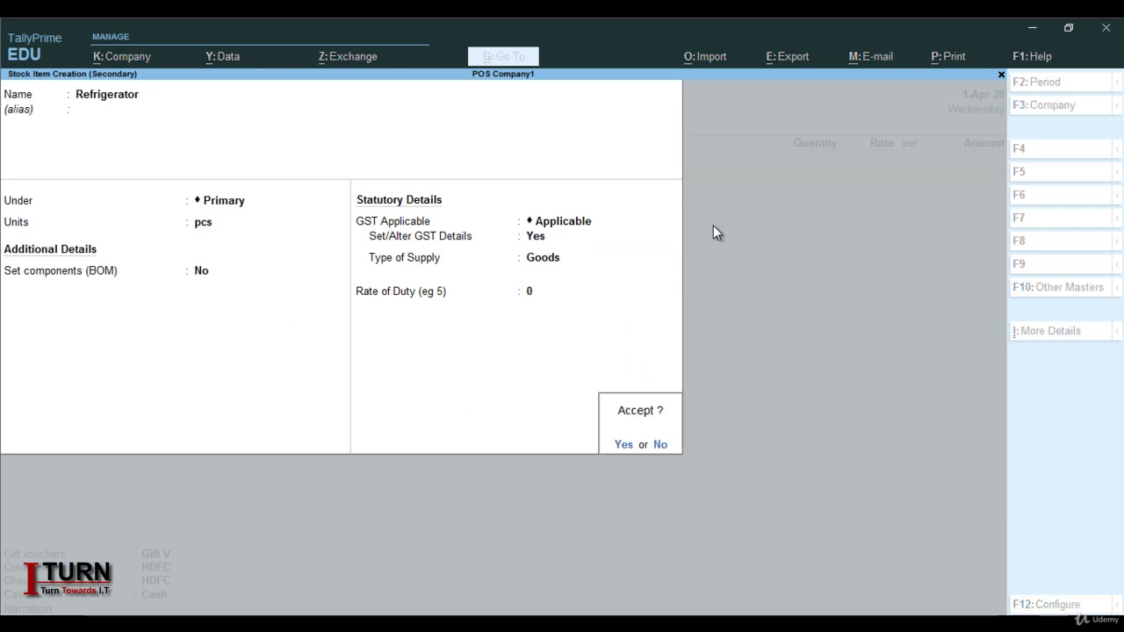
key(y)
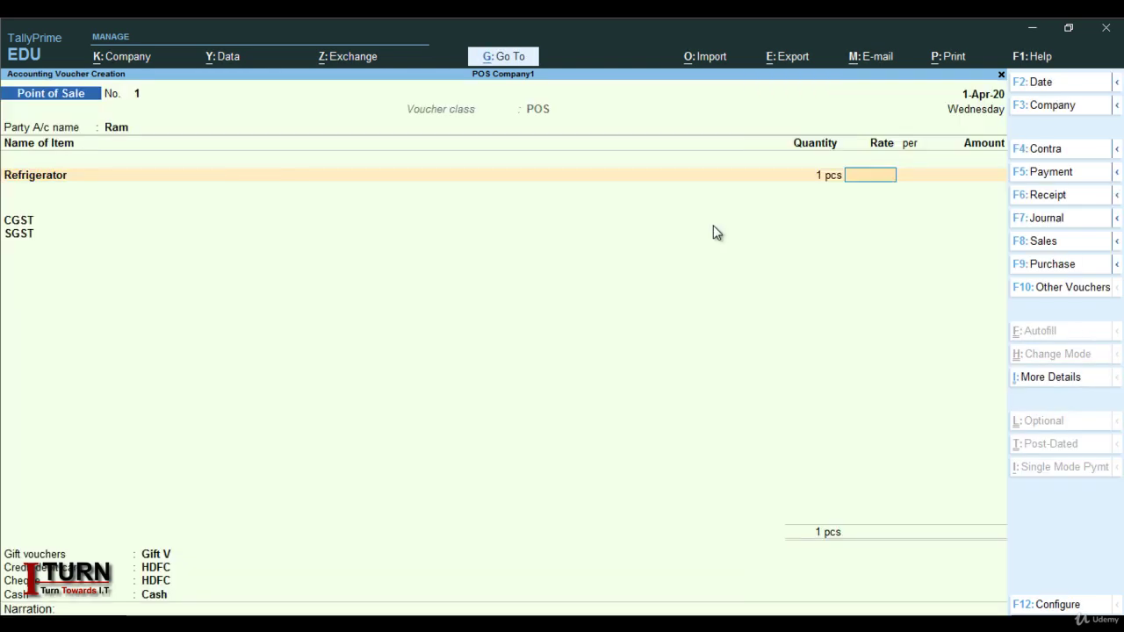
Enter 1 pcs of Refrigerator at a rate of 20,000 per pcs and finish the voucher's item list
text(20000)
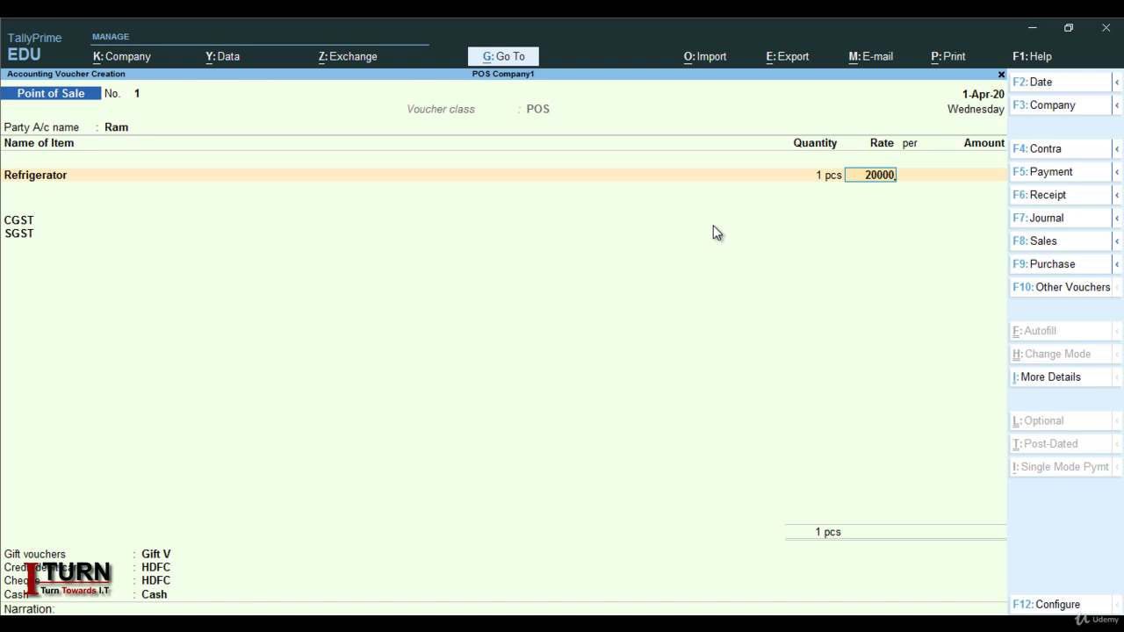
key(Return)
key(Return)
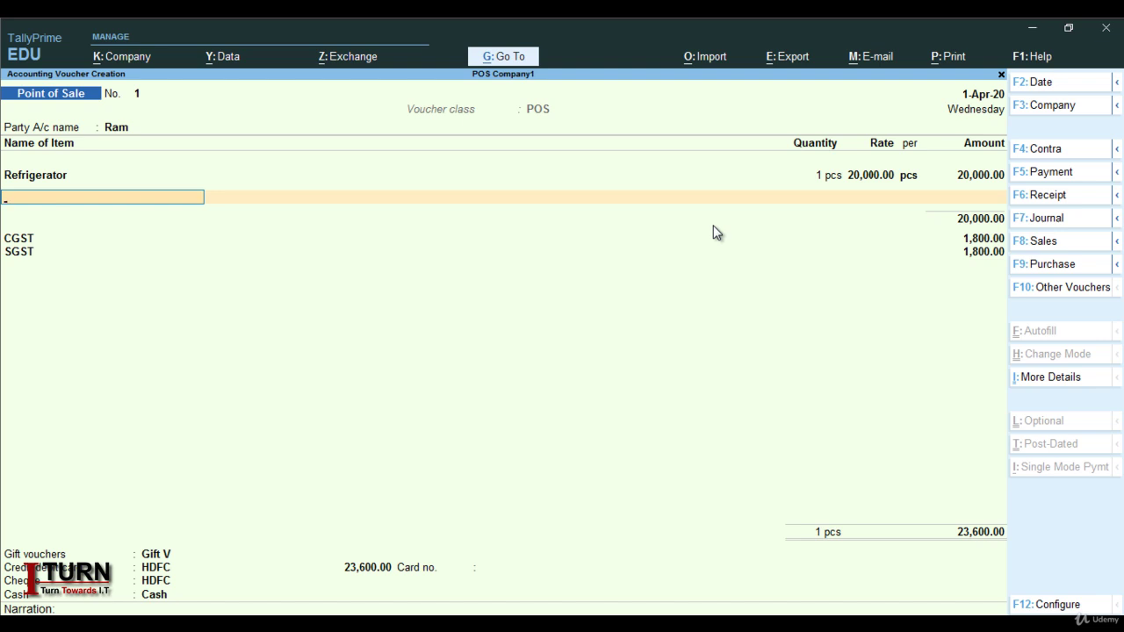
key(Return)
key(Return)
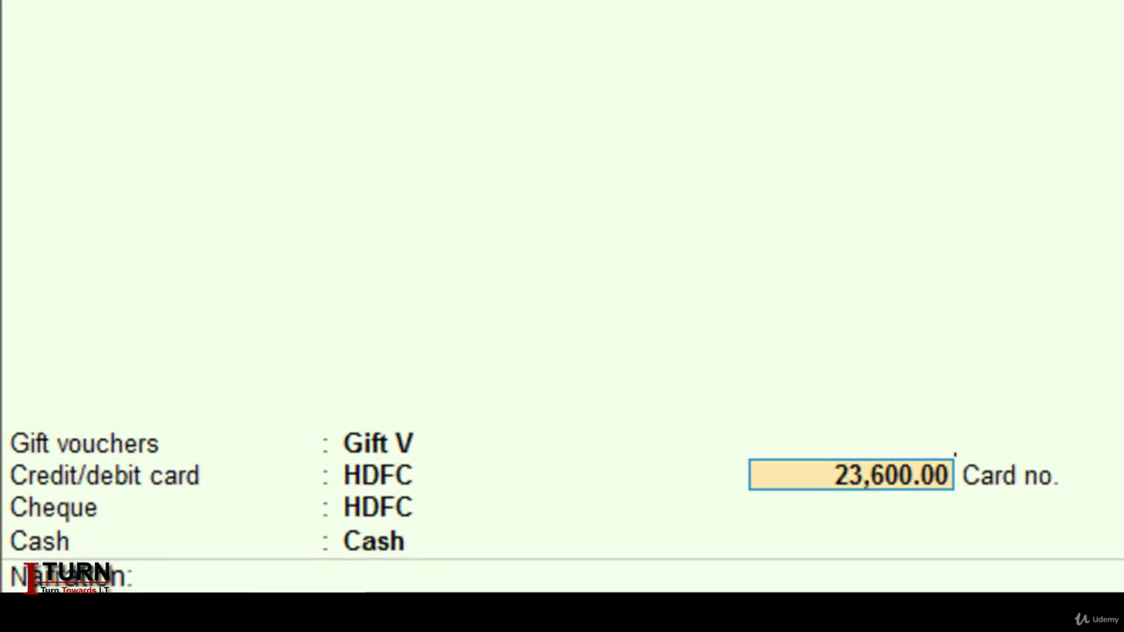
Allocate 5,000 of the payment to gift vouchers and 6,000 to the credit/debit card, leaving the card number blank
key(Return)
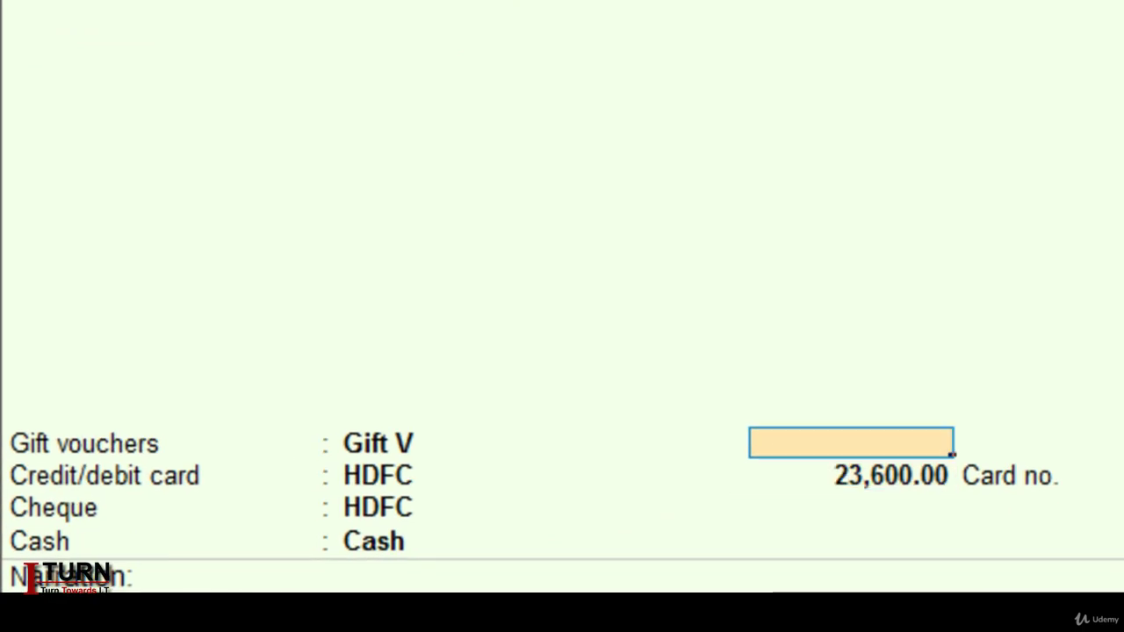
text(5)
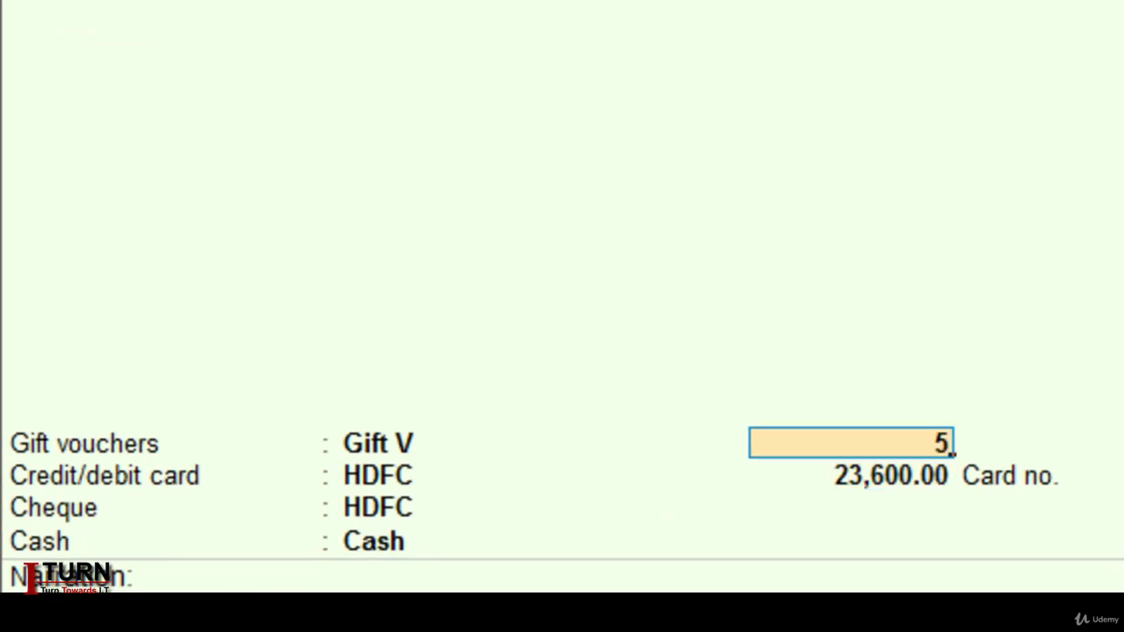
text(000)
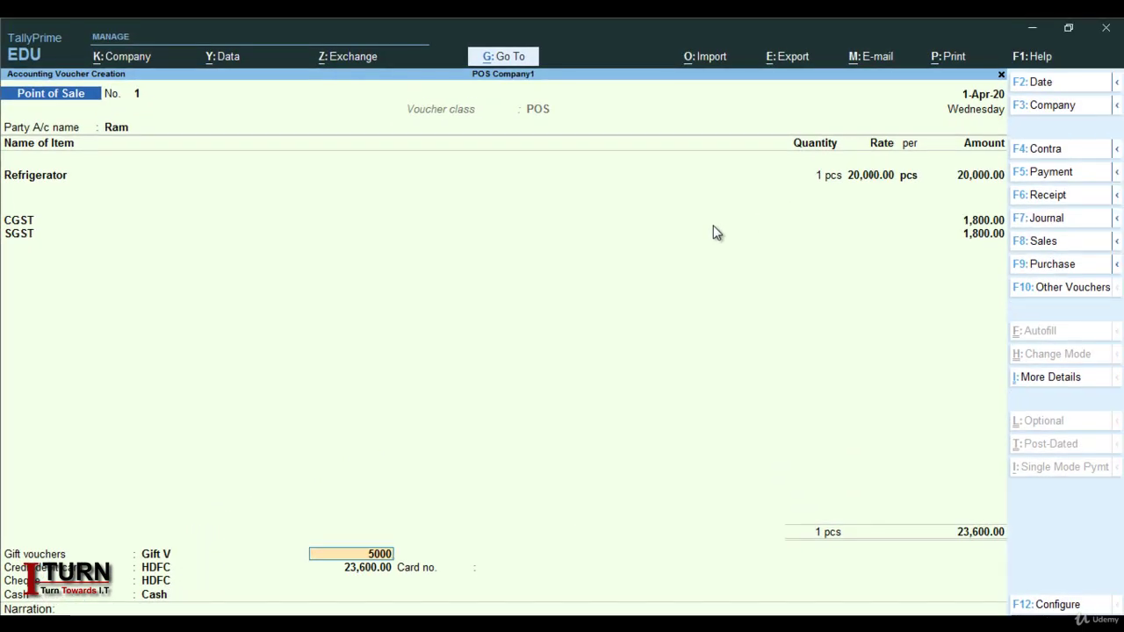
key(Return)
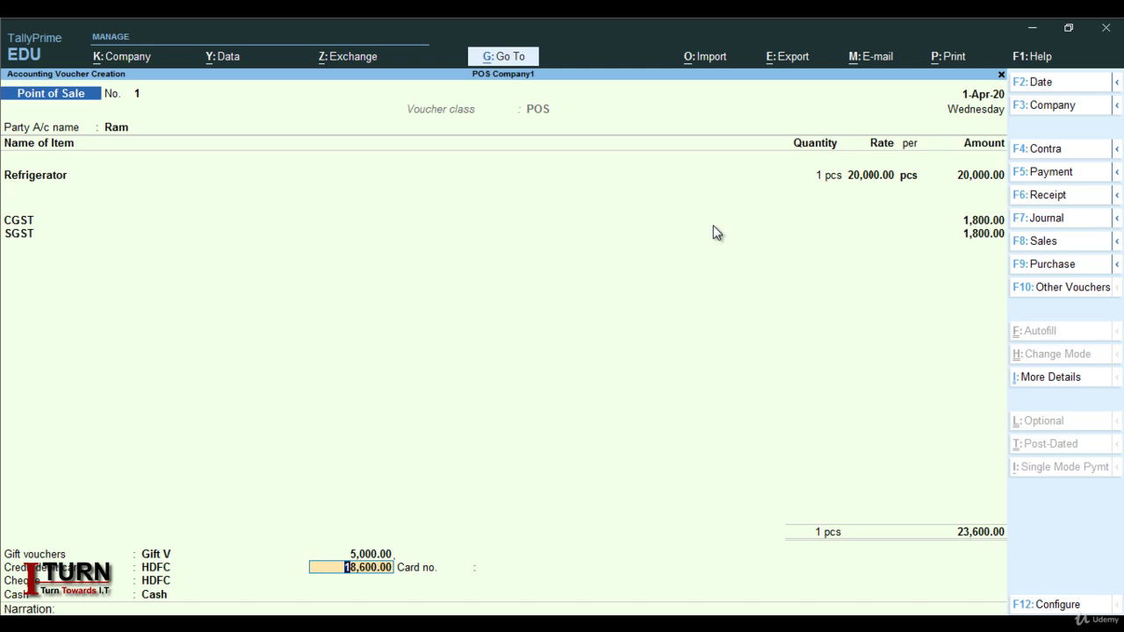
text(6000)
key(Return)
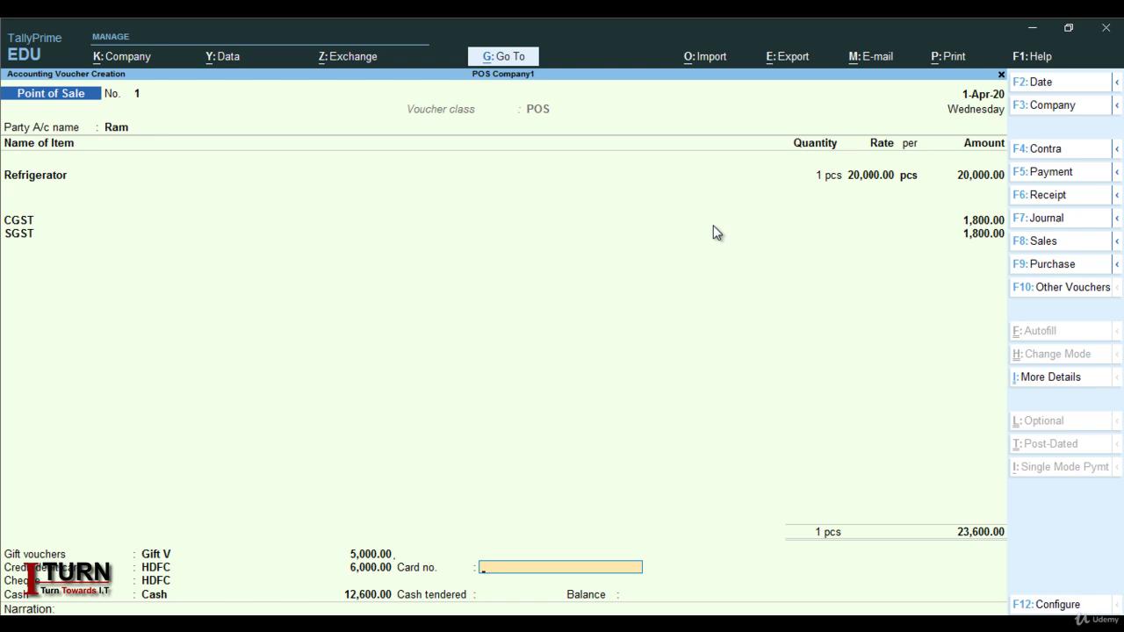
key(Return)
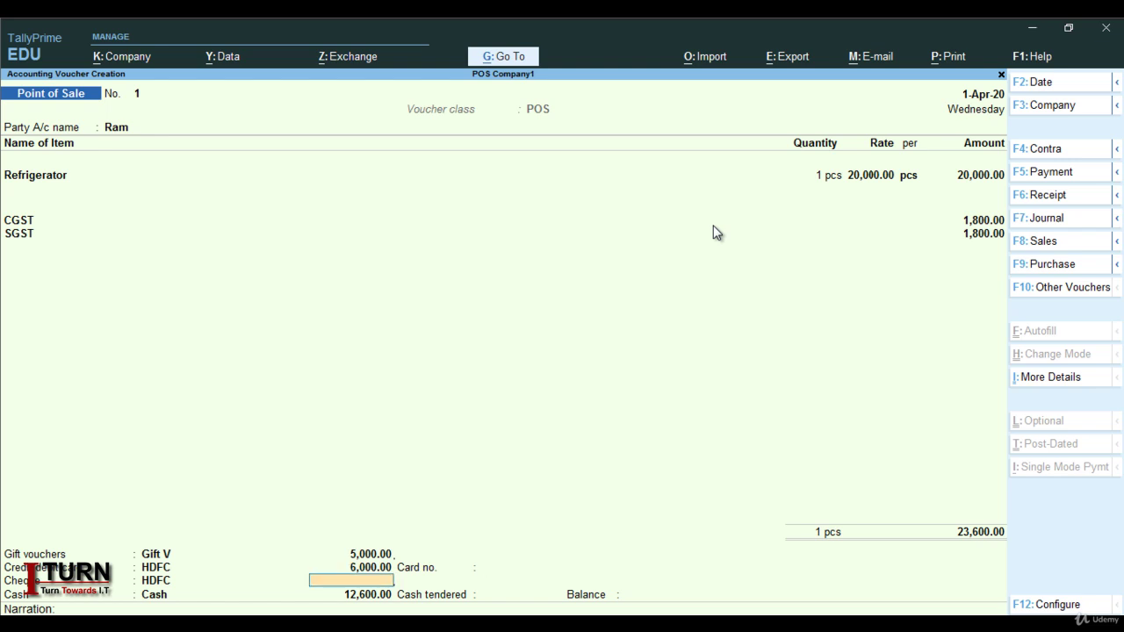
Allocate 7,000 to the HDFC cheque payment, leaving the bank name and cheque number blank
text(7000)
key(Return)
key(Return)
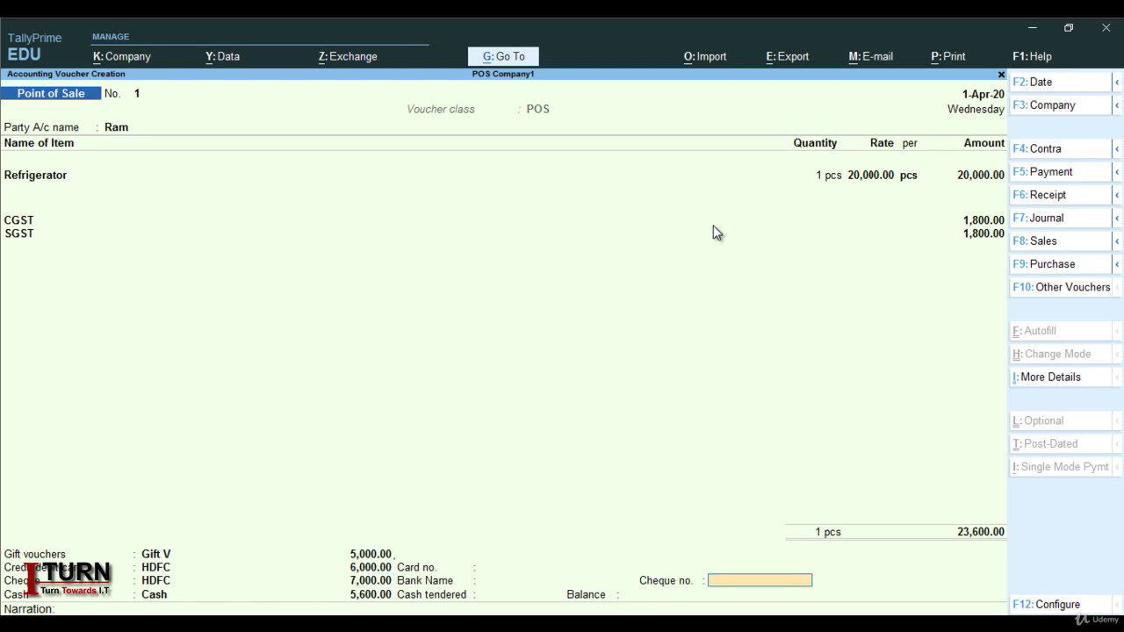
key(Return)
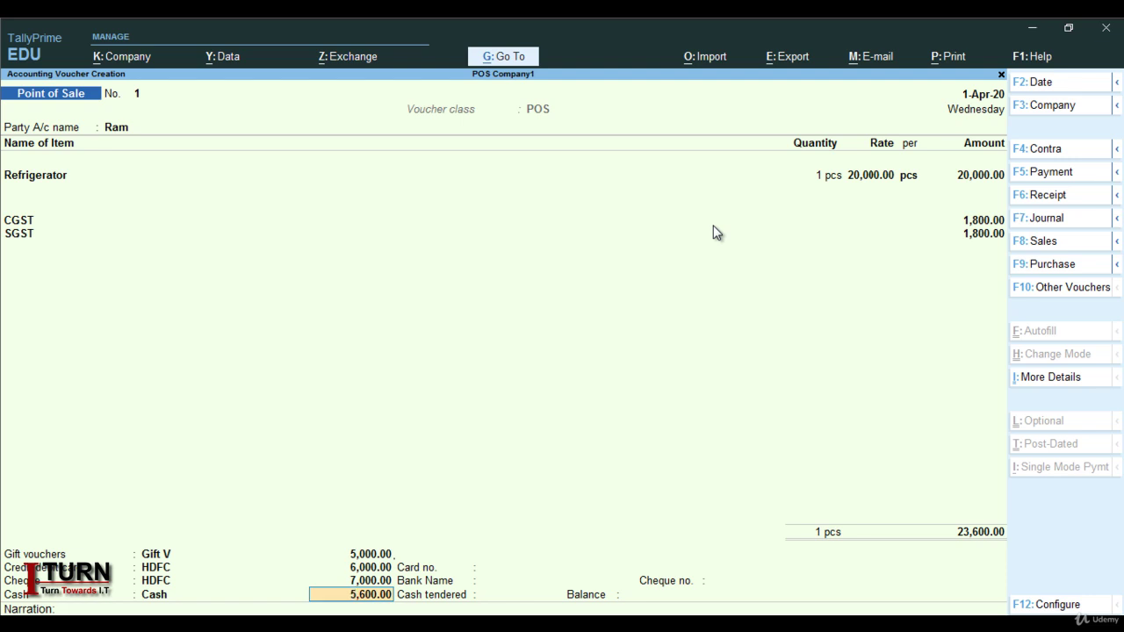
Accept the remaining amount as cash with 6,000 tendered, and save the voucher without a narration
key(Return)
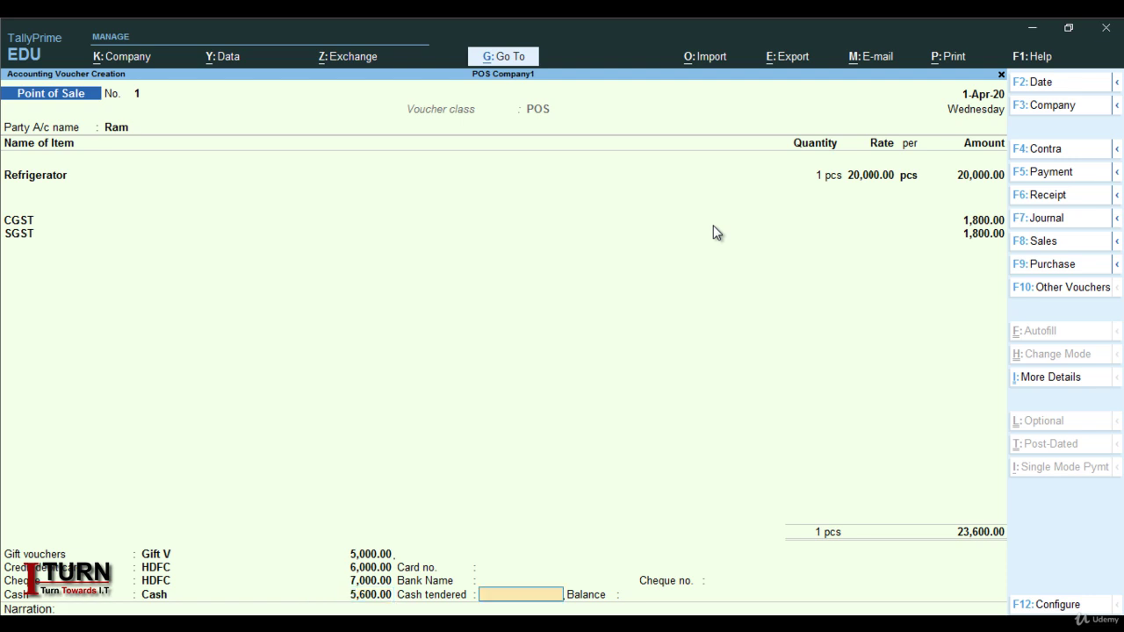
text(6000)
key(Return)
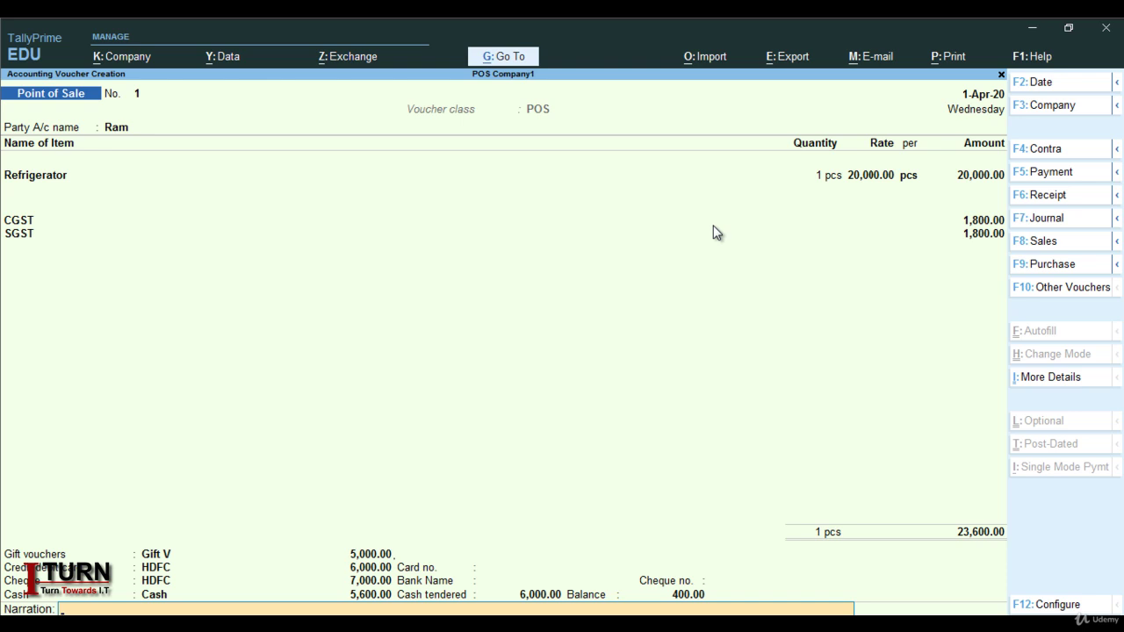
key(Return)
key(Return)
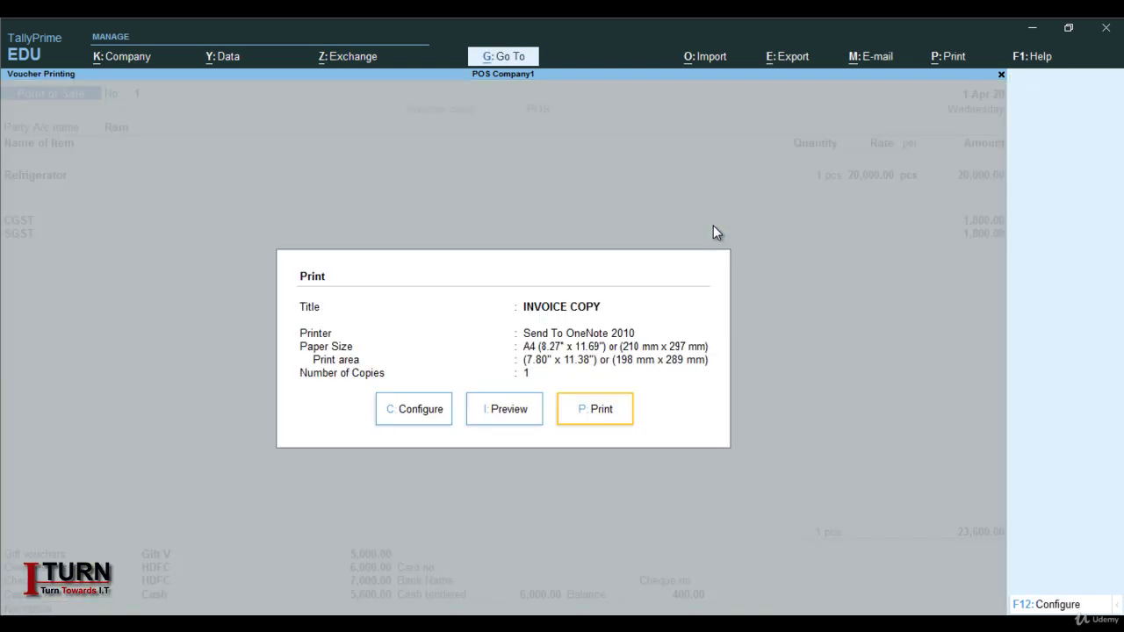
Preview the POS voucher's invoice copy, close the preview, and print one copy
key(Left)
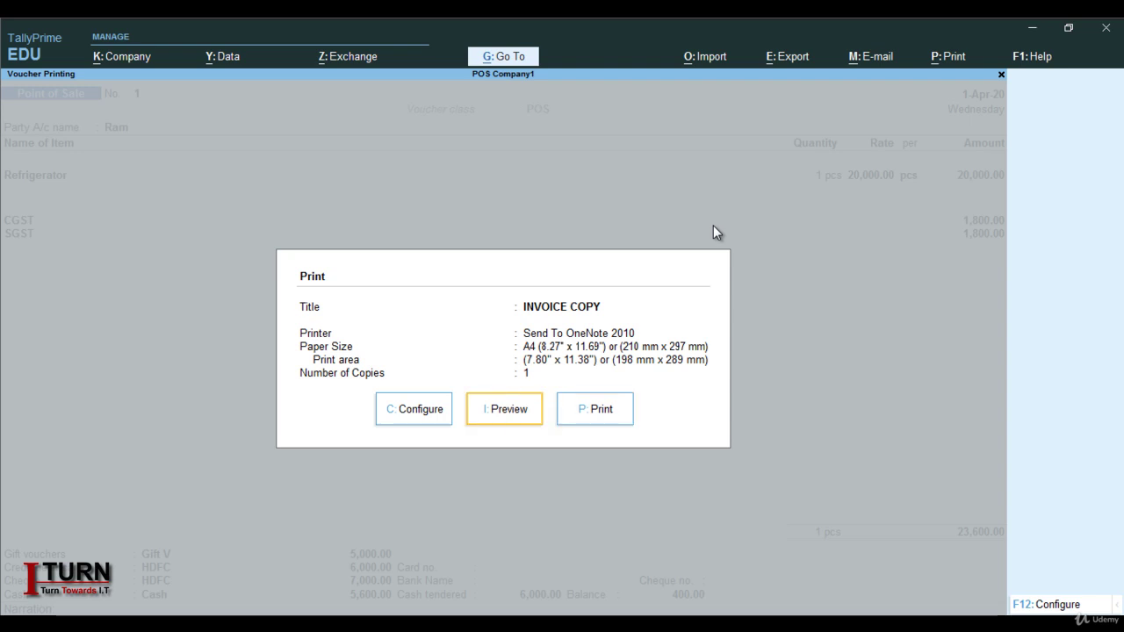
key(Return)
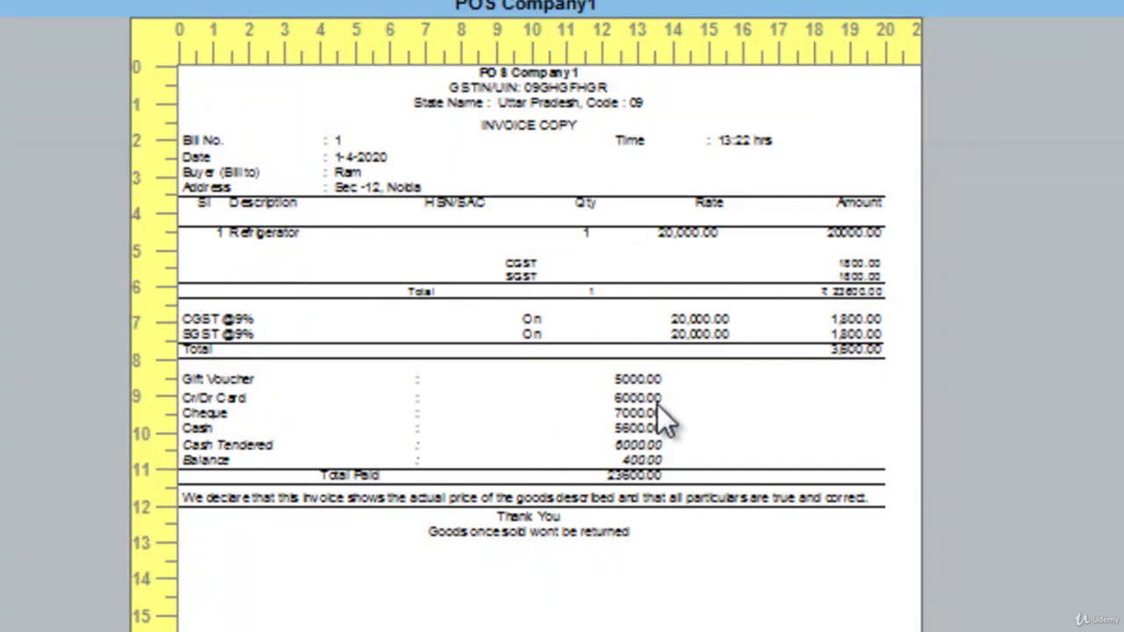
key(Escape)
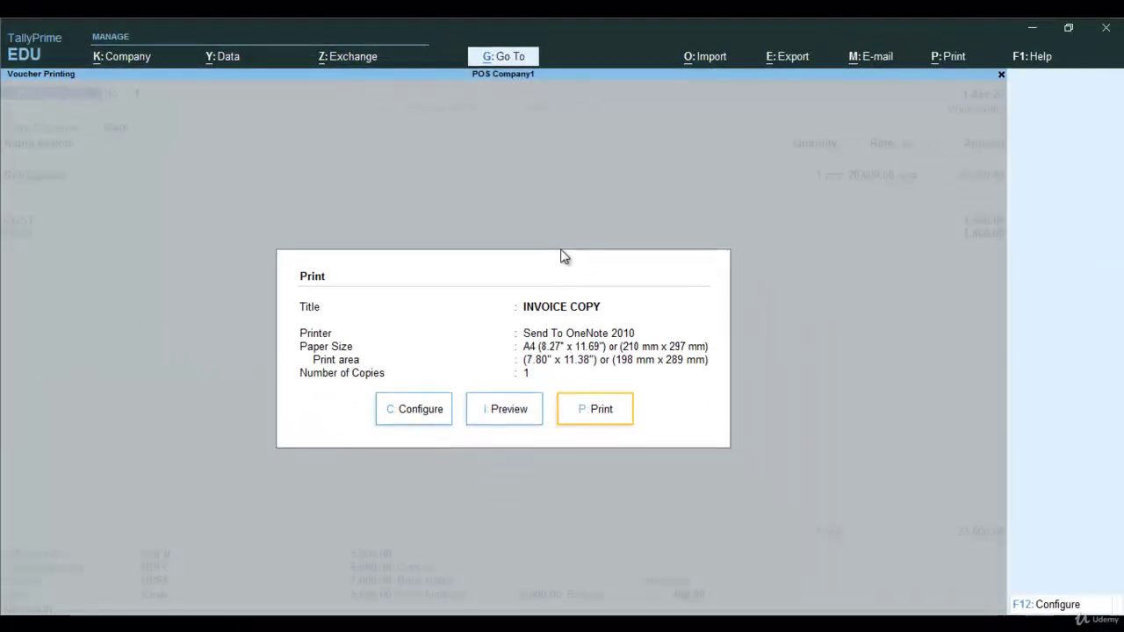
key(p)
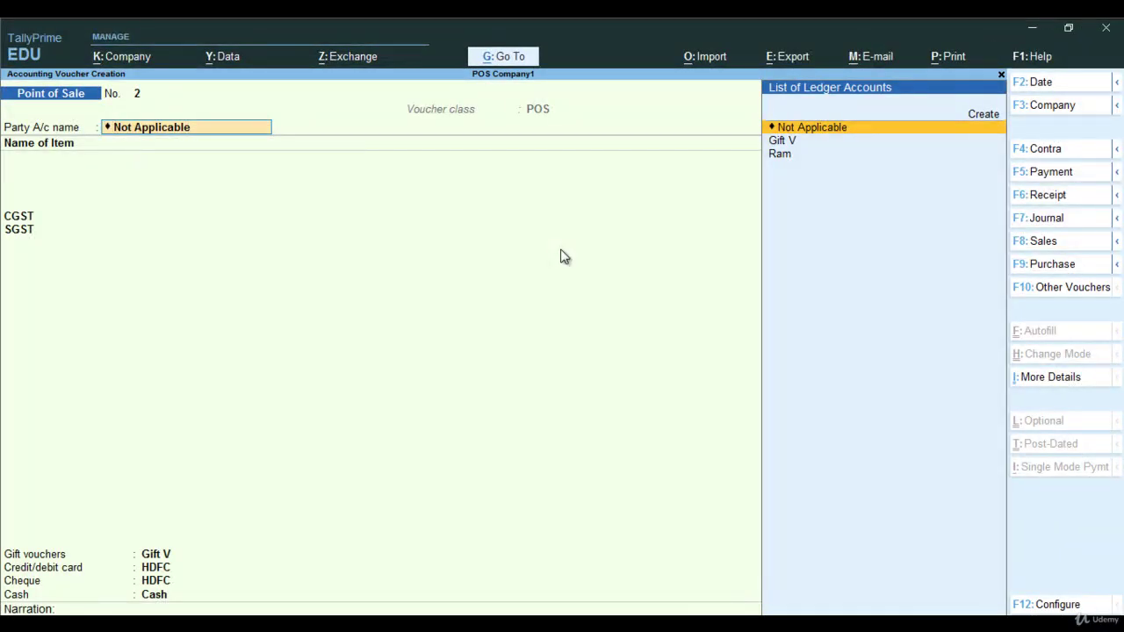
key(BackSpace)
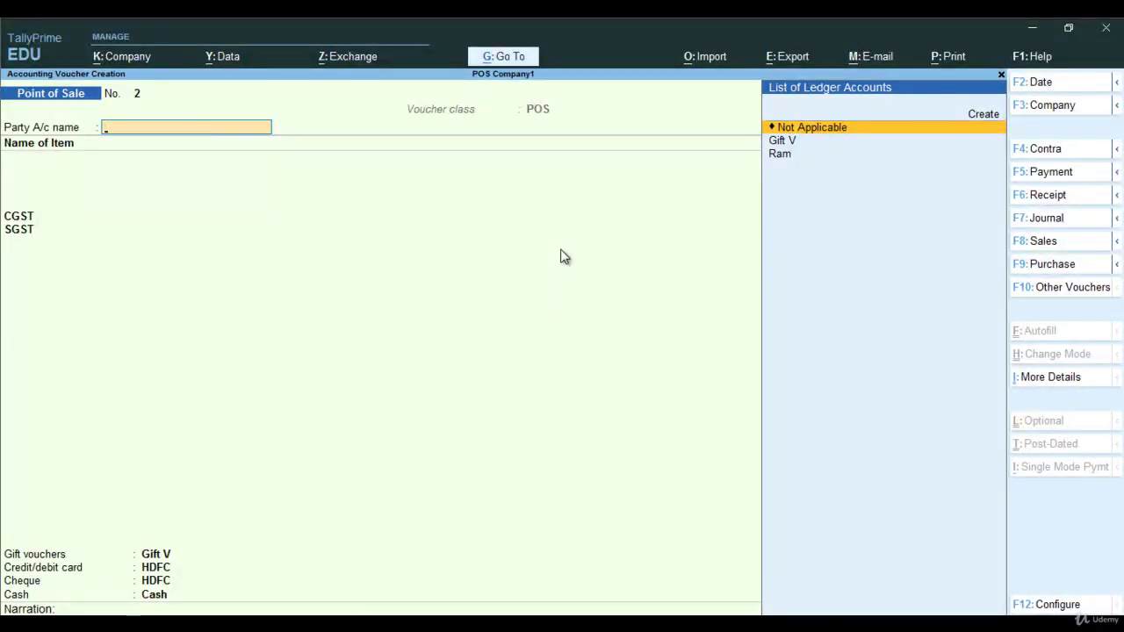